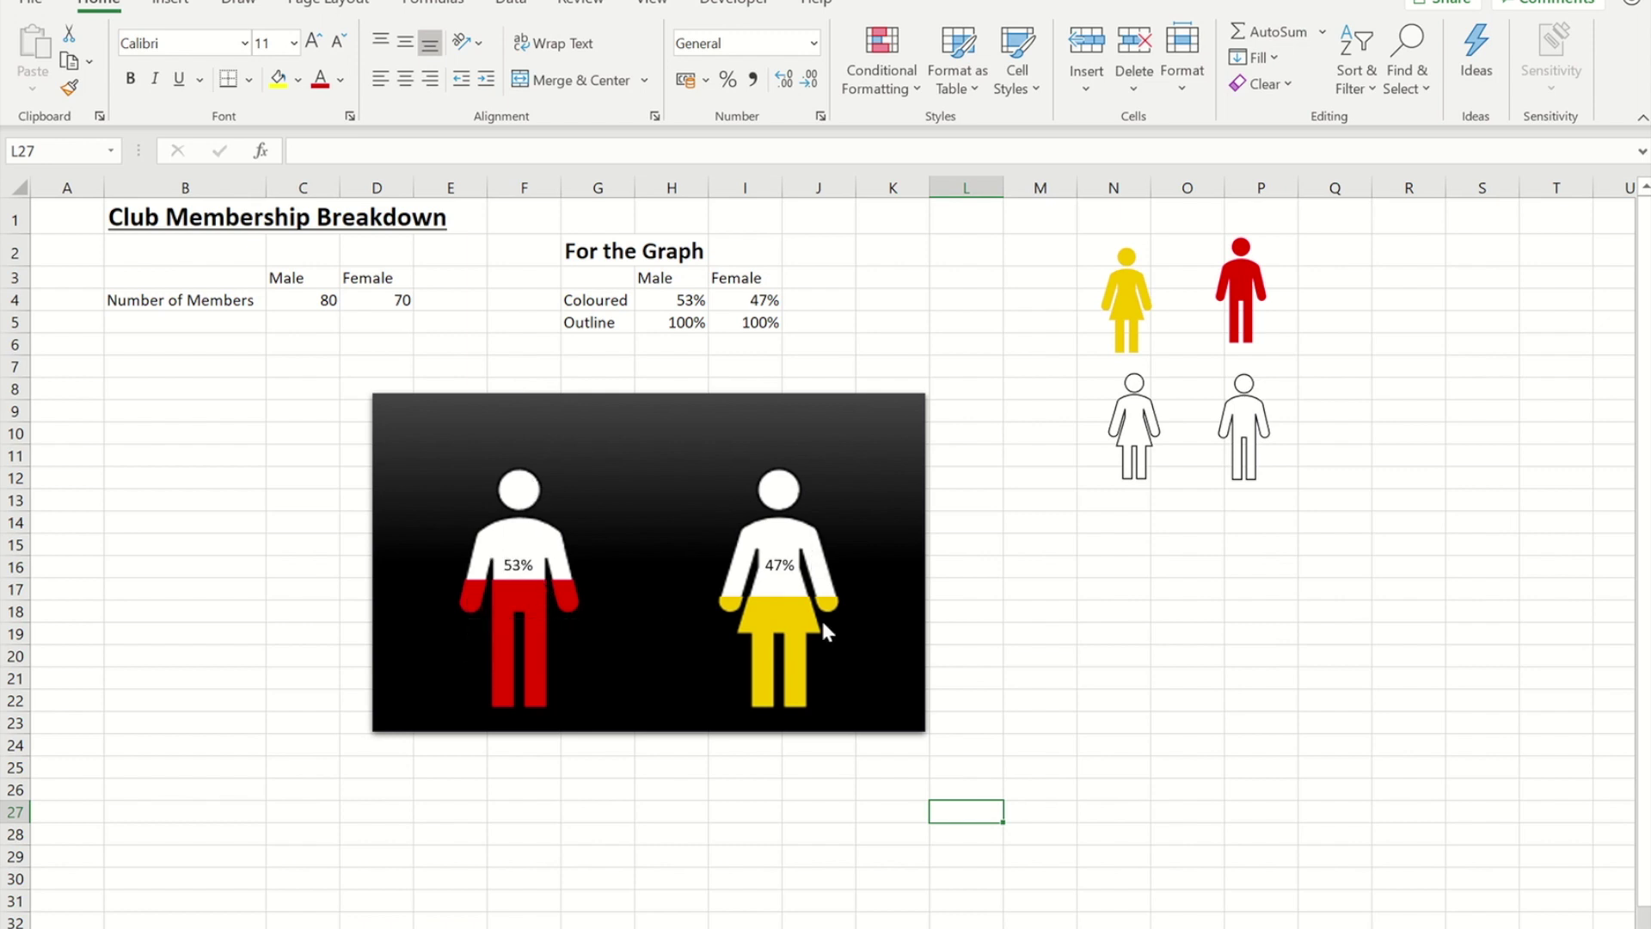
Bring up the starting Club Membership Breakdown sheet with 45 male and 50 female members
mouse_move(808, 656)
mouse_move(612, 572)
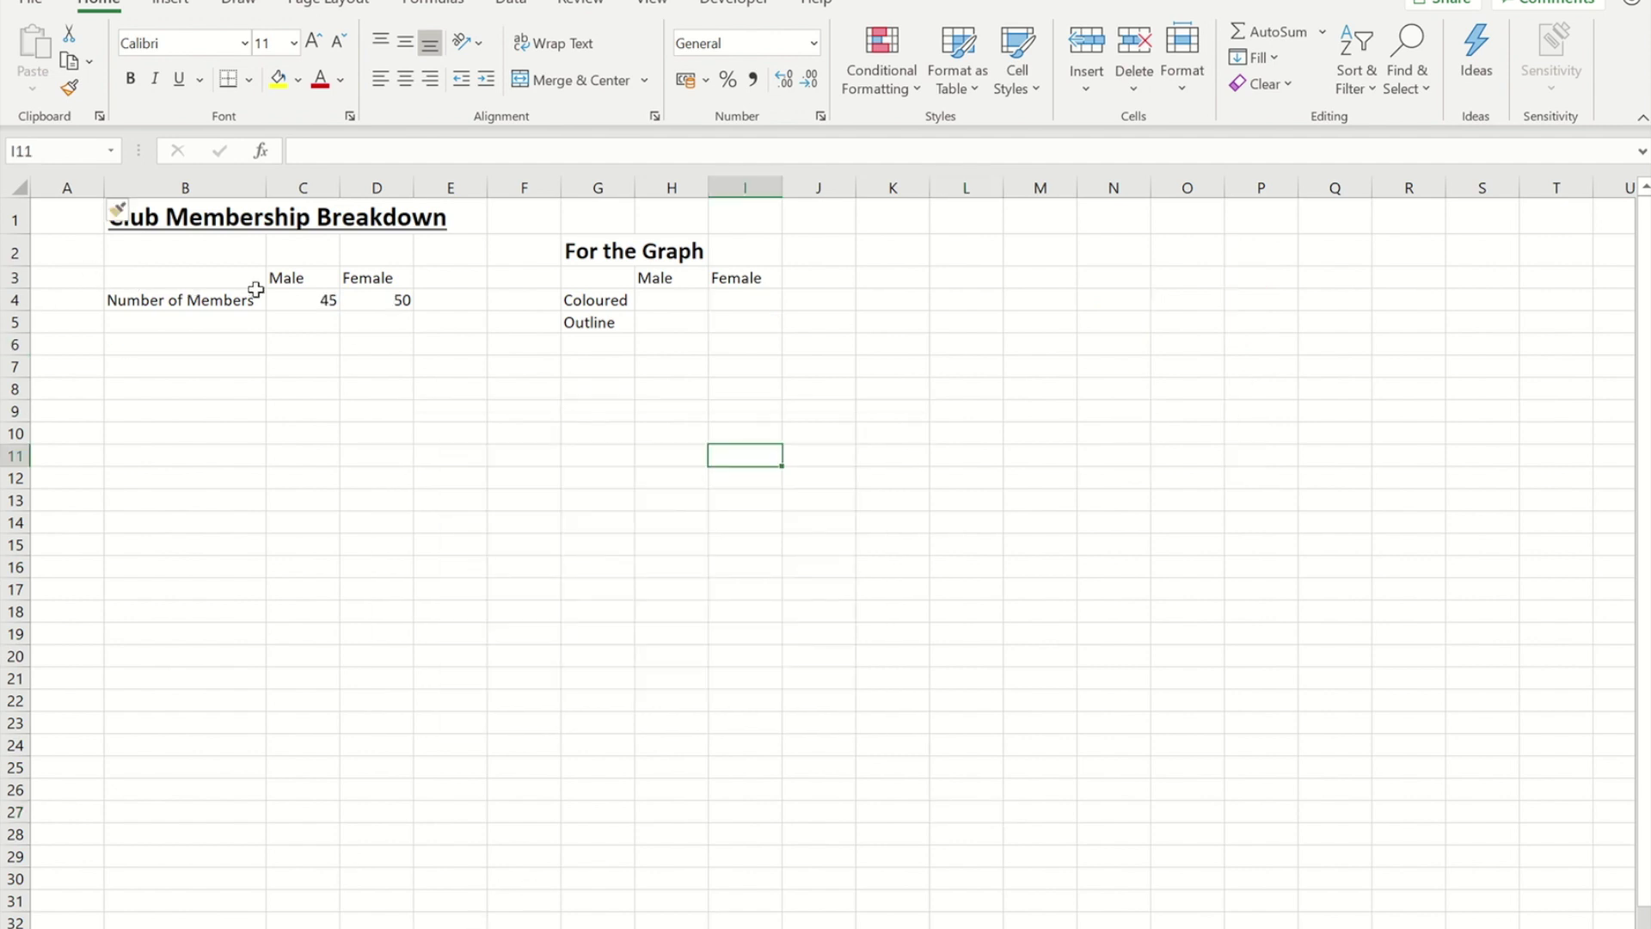
Enter 100% as the Male and Female Outline values in H5 and I5
left_click(141, 302)
left_click(317, 297)
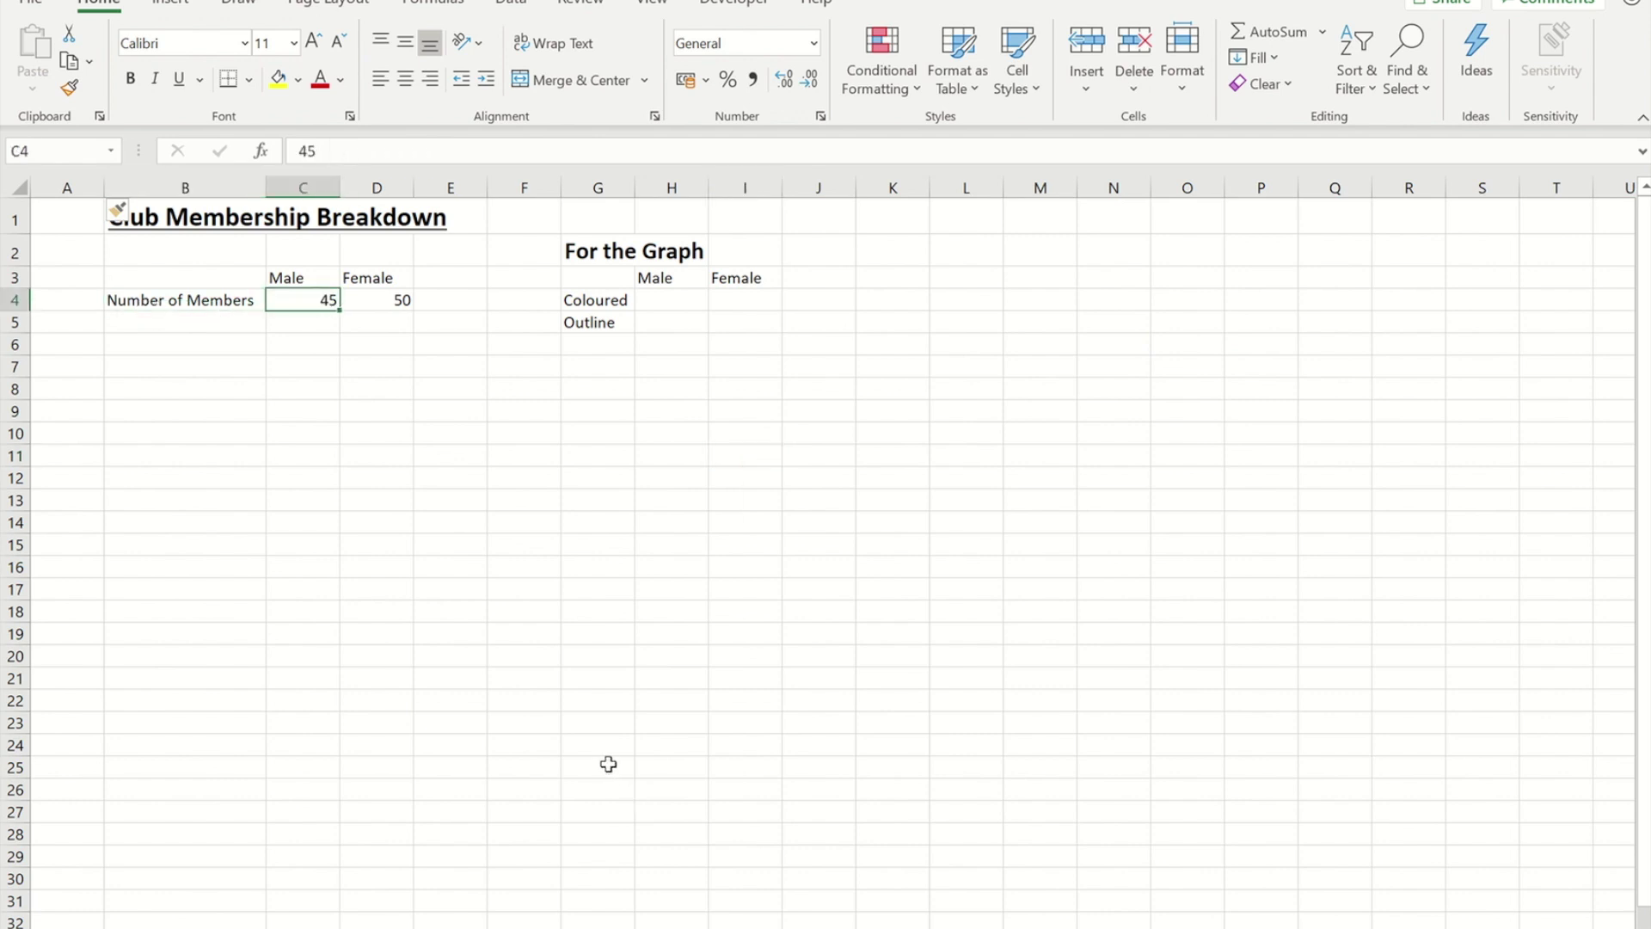
left_click(383, 301)
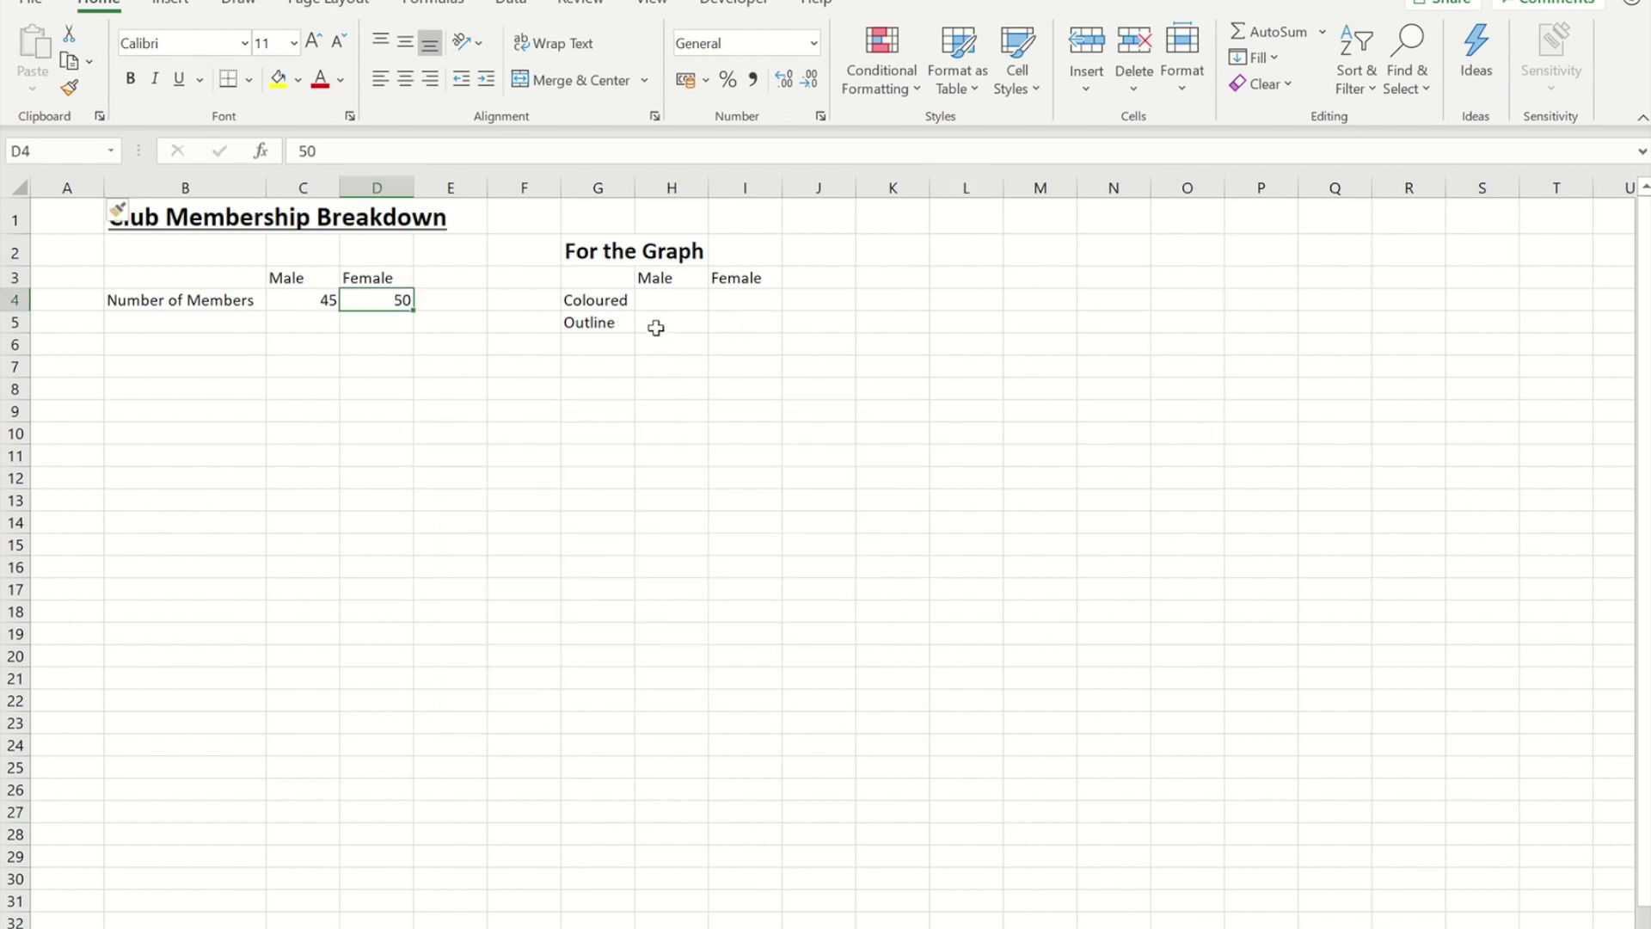
left_click(656, 327)
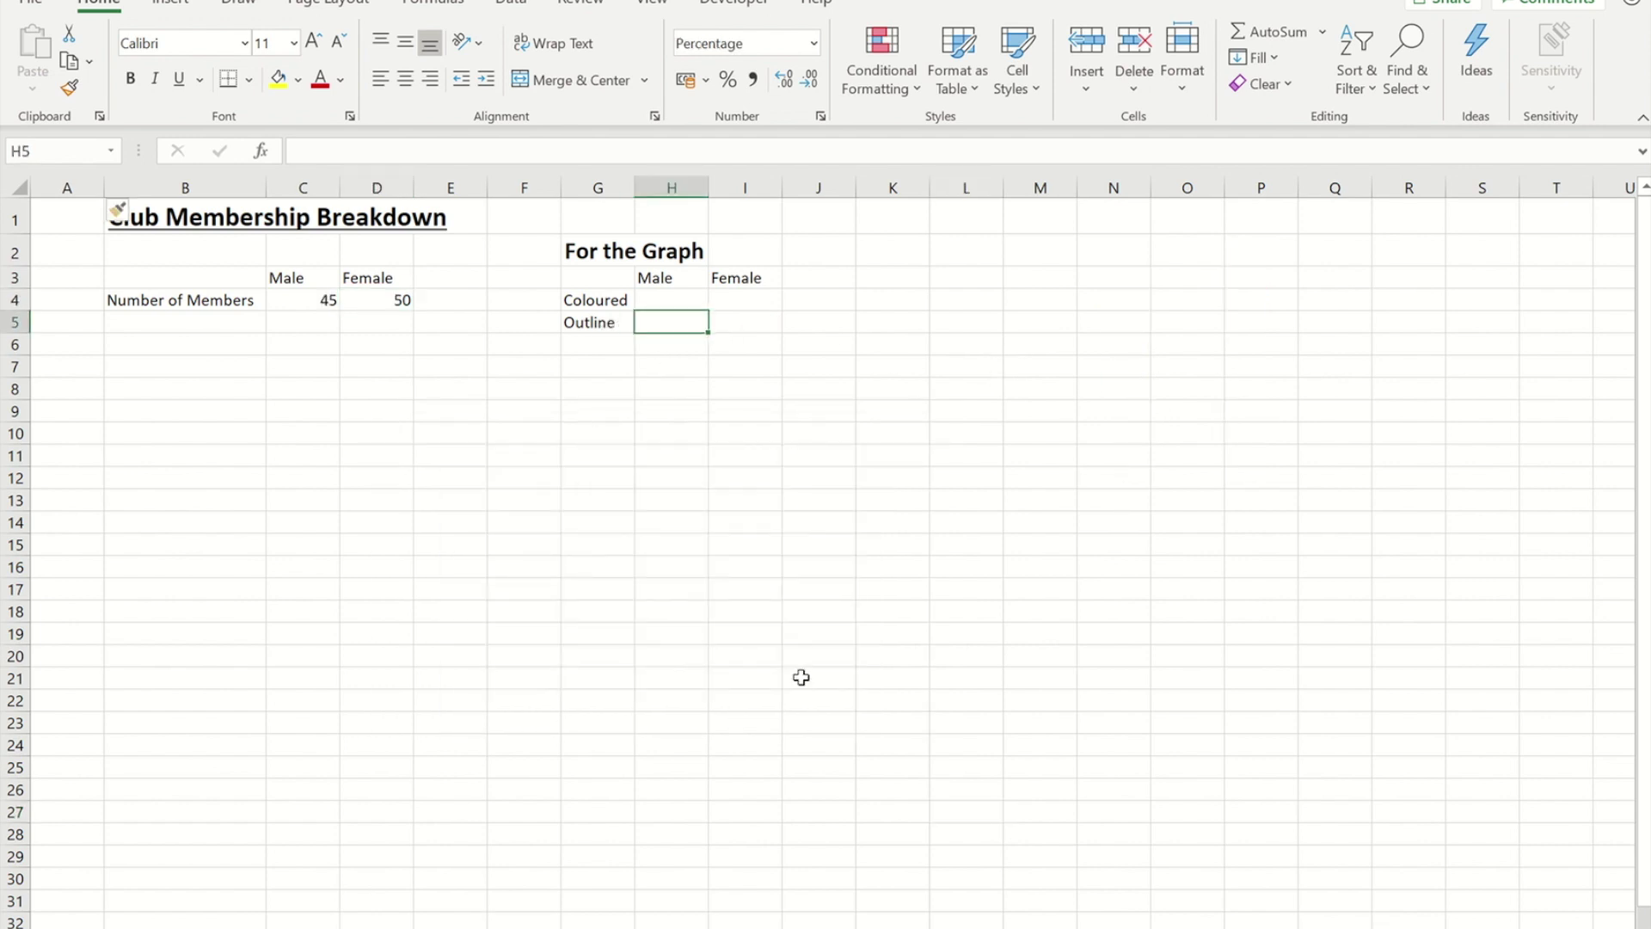
type("100")
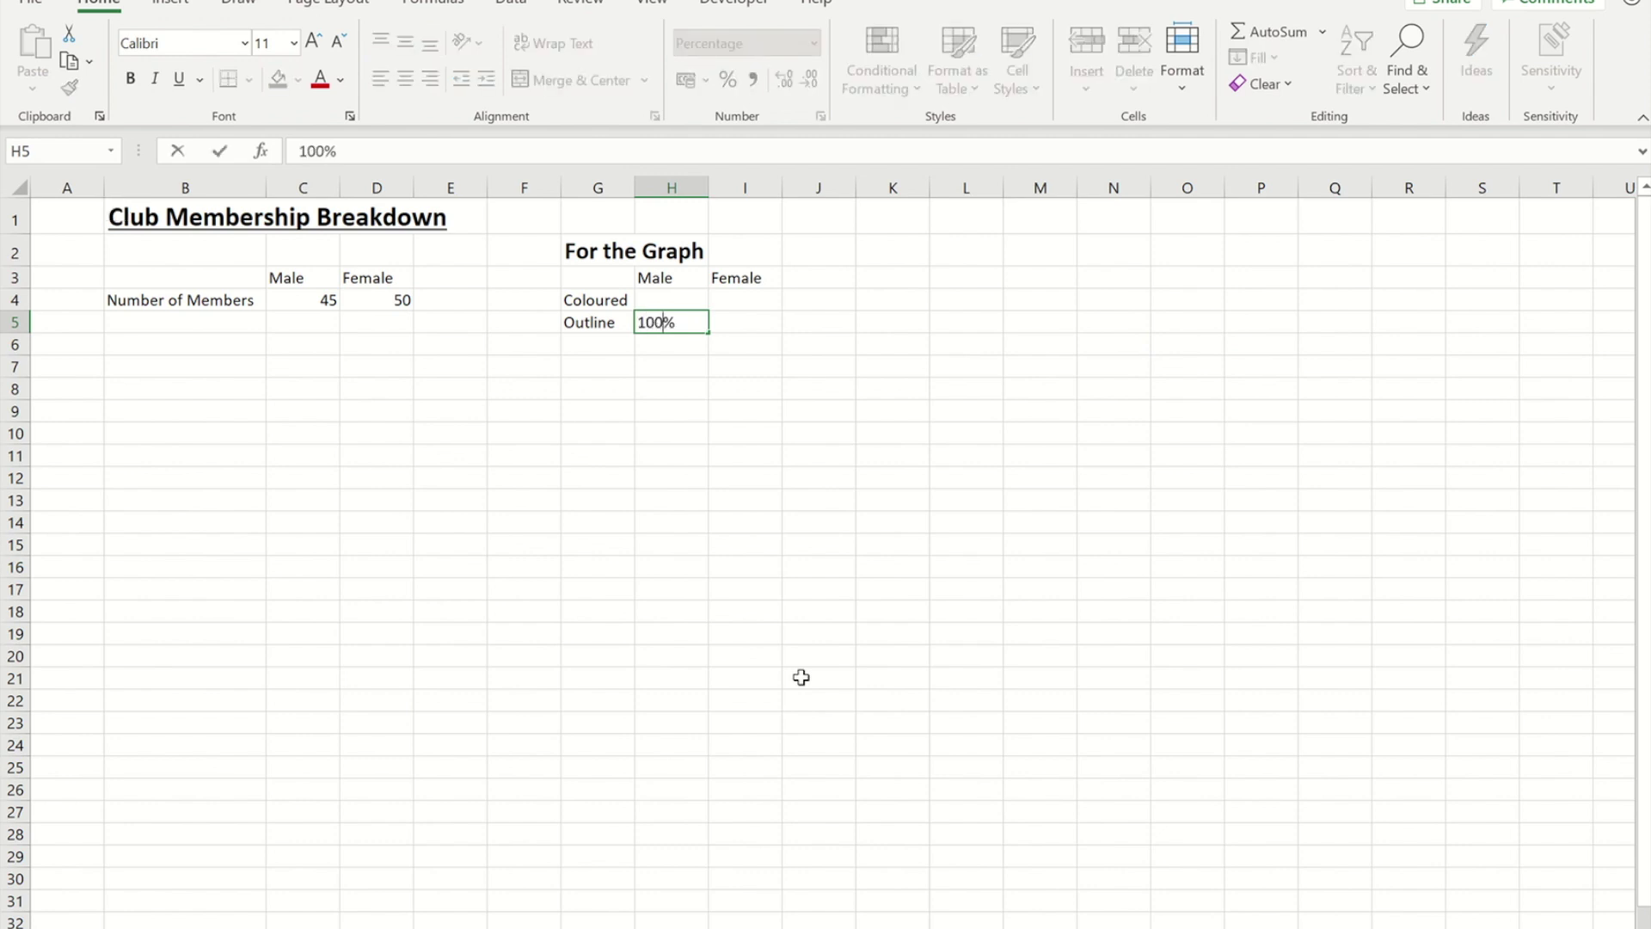
key("Tab")
type("100")
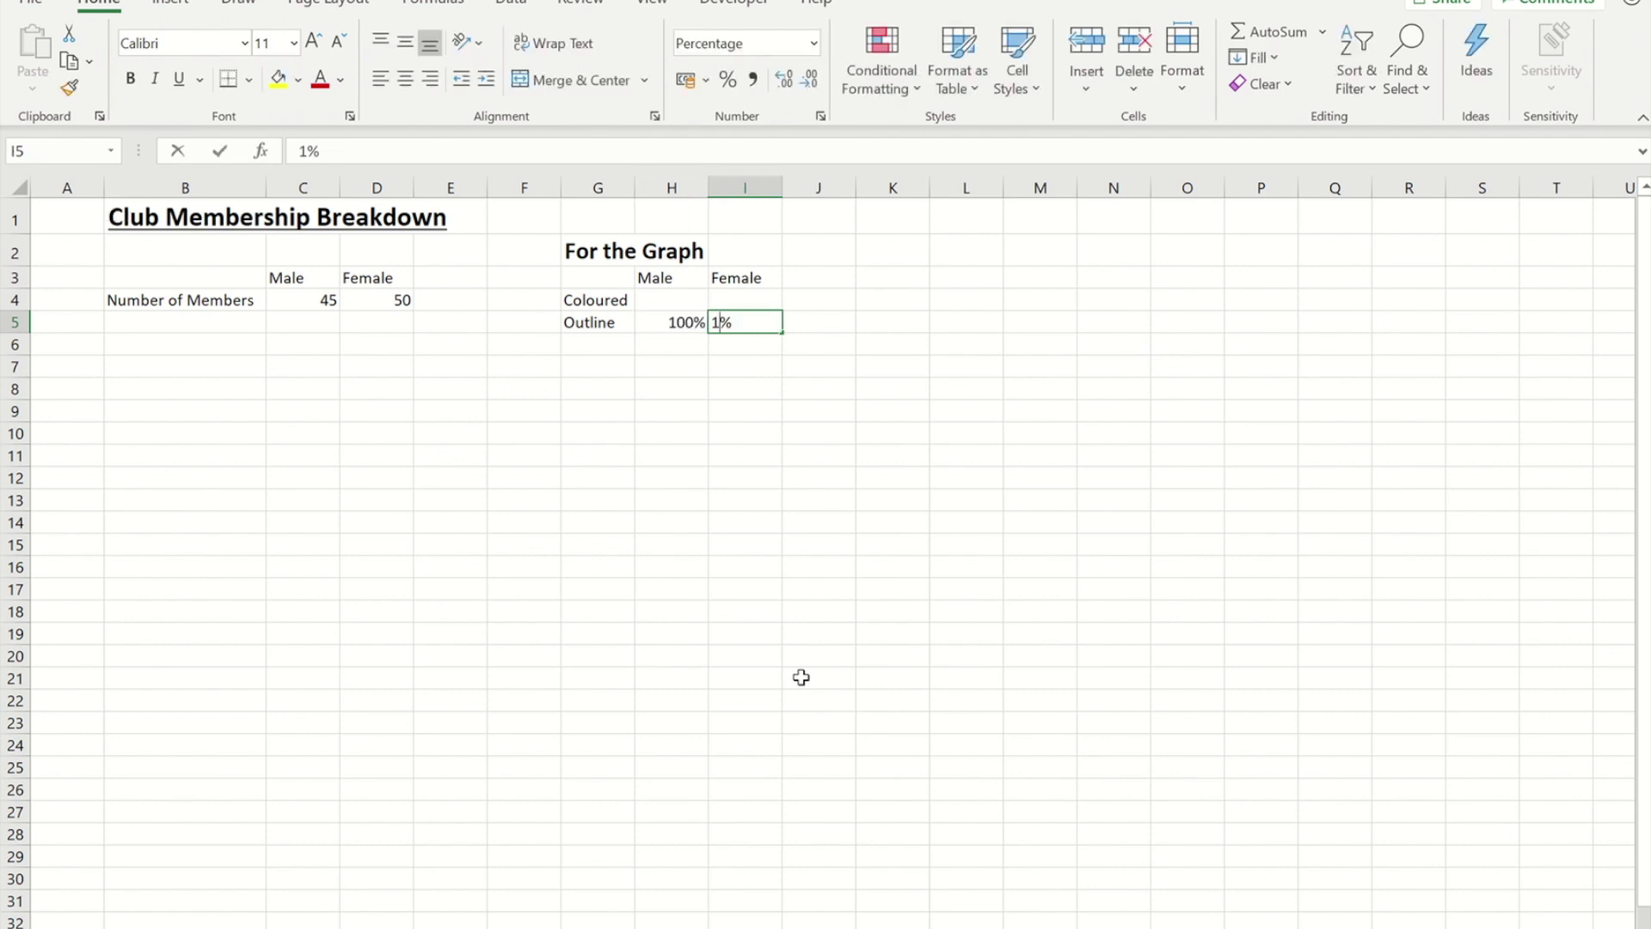
key("Tab")
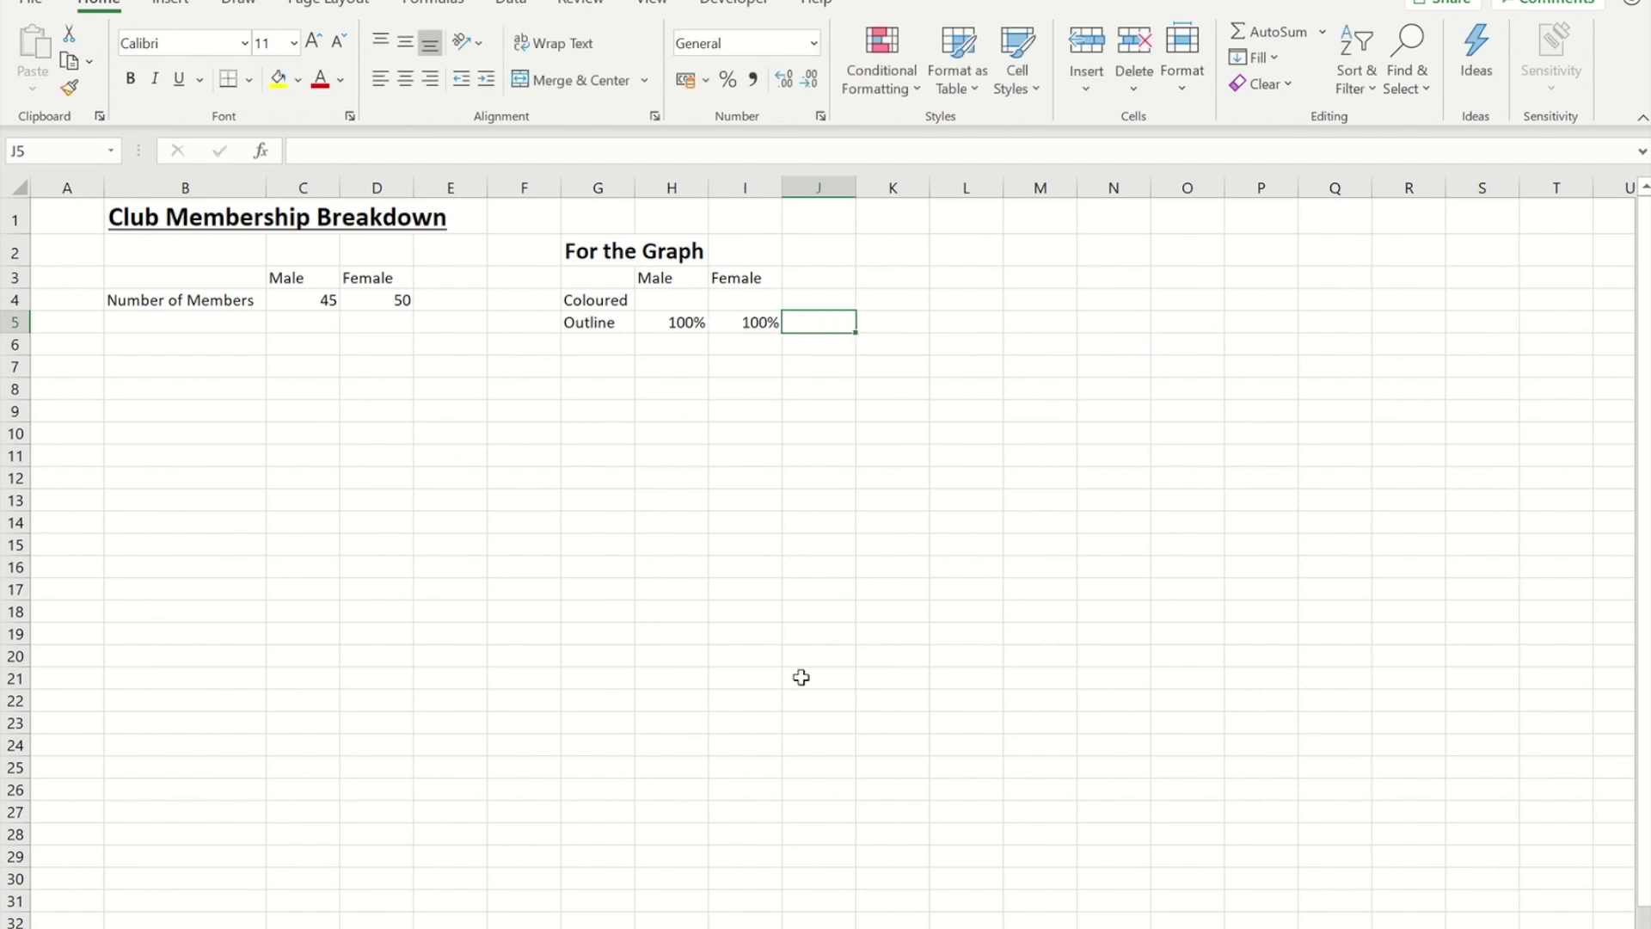
key("Up")
key("Left")
key("Left")
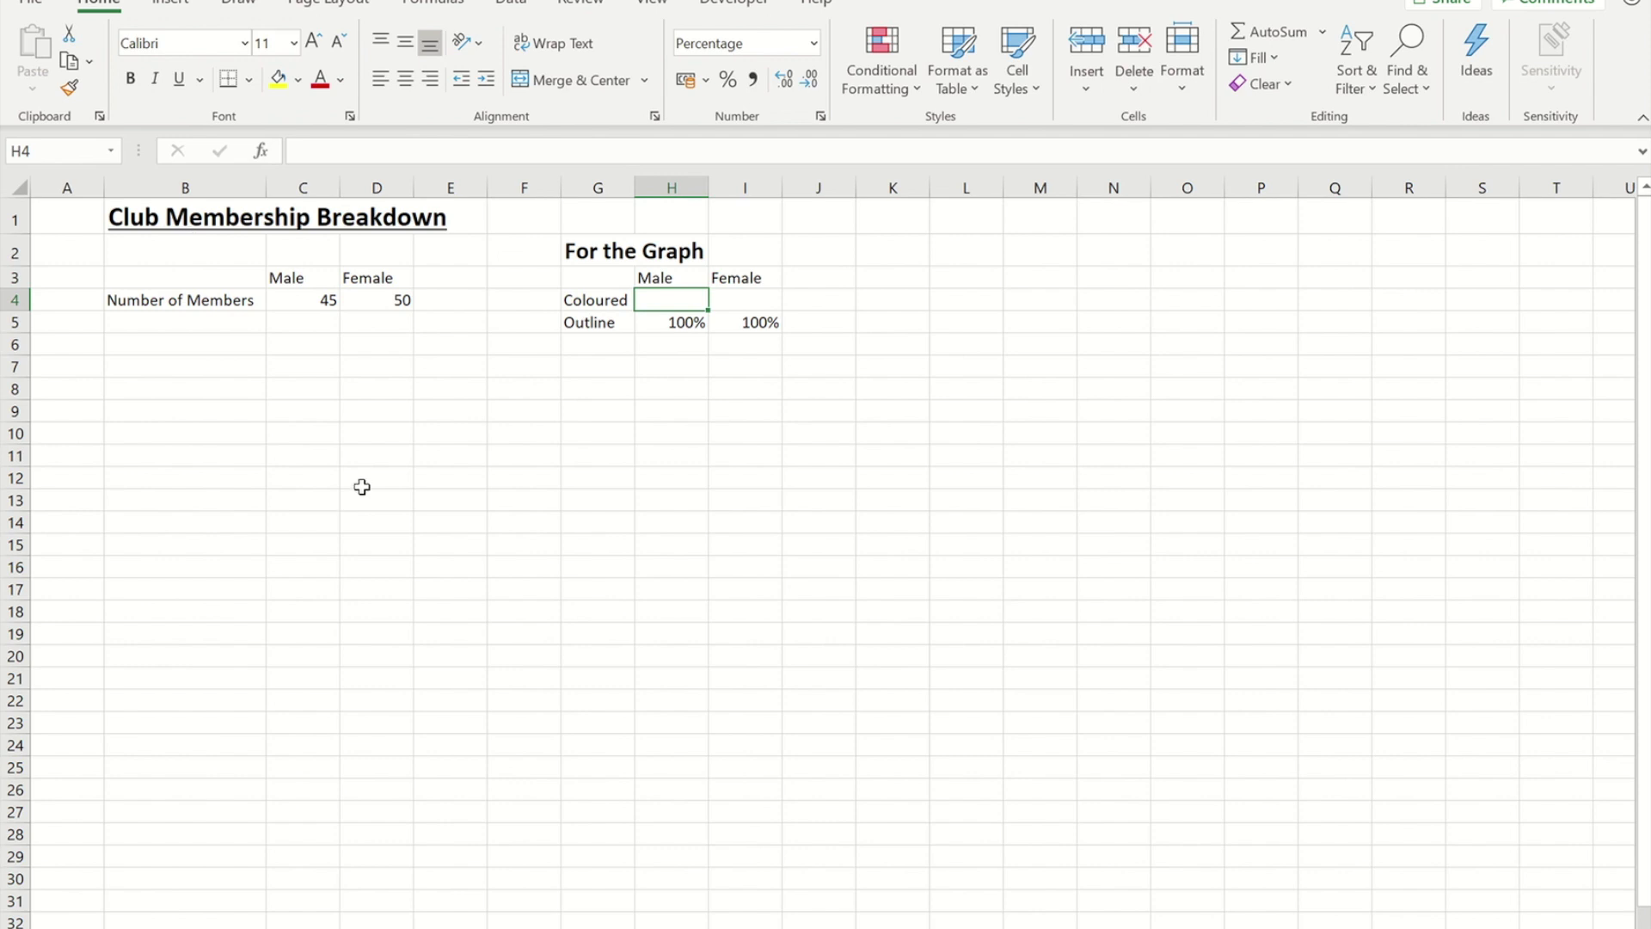
Enter =C4/SUM(C4:D4) in H4 to give the male share of 47%
type("=")
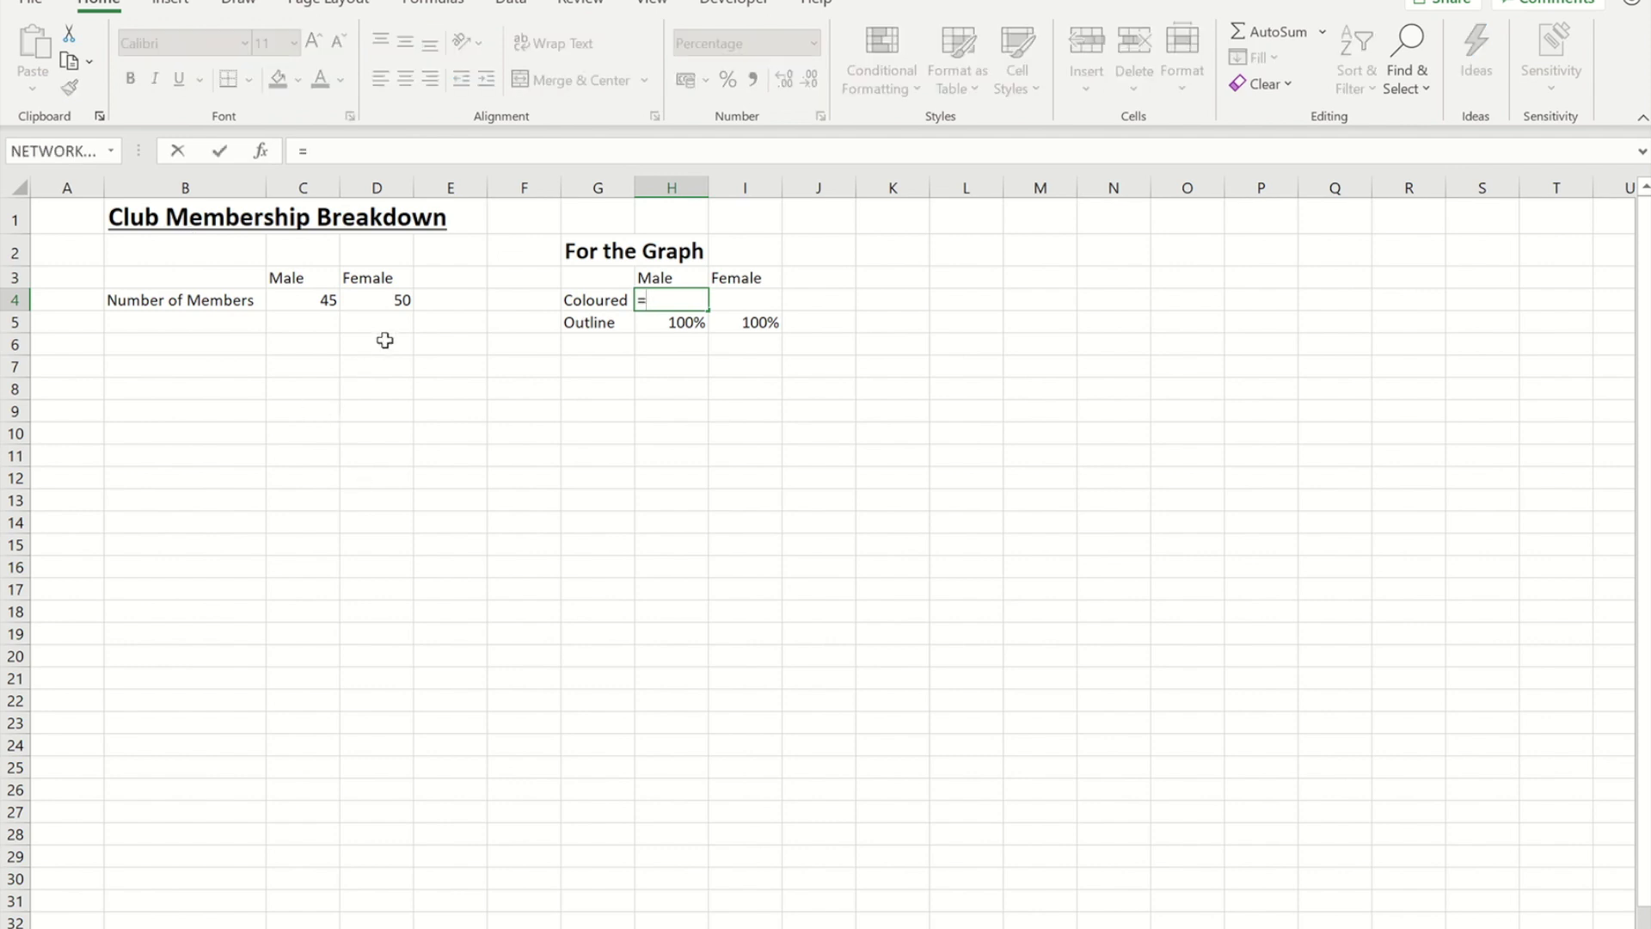
left_click(302, 304)
type("/")
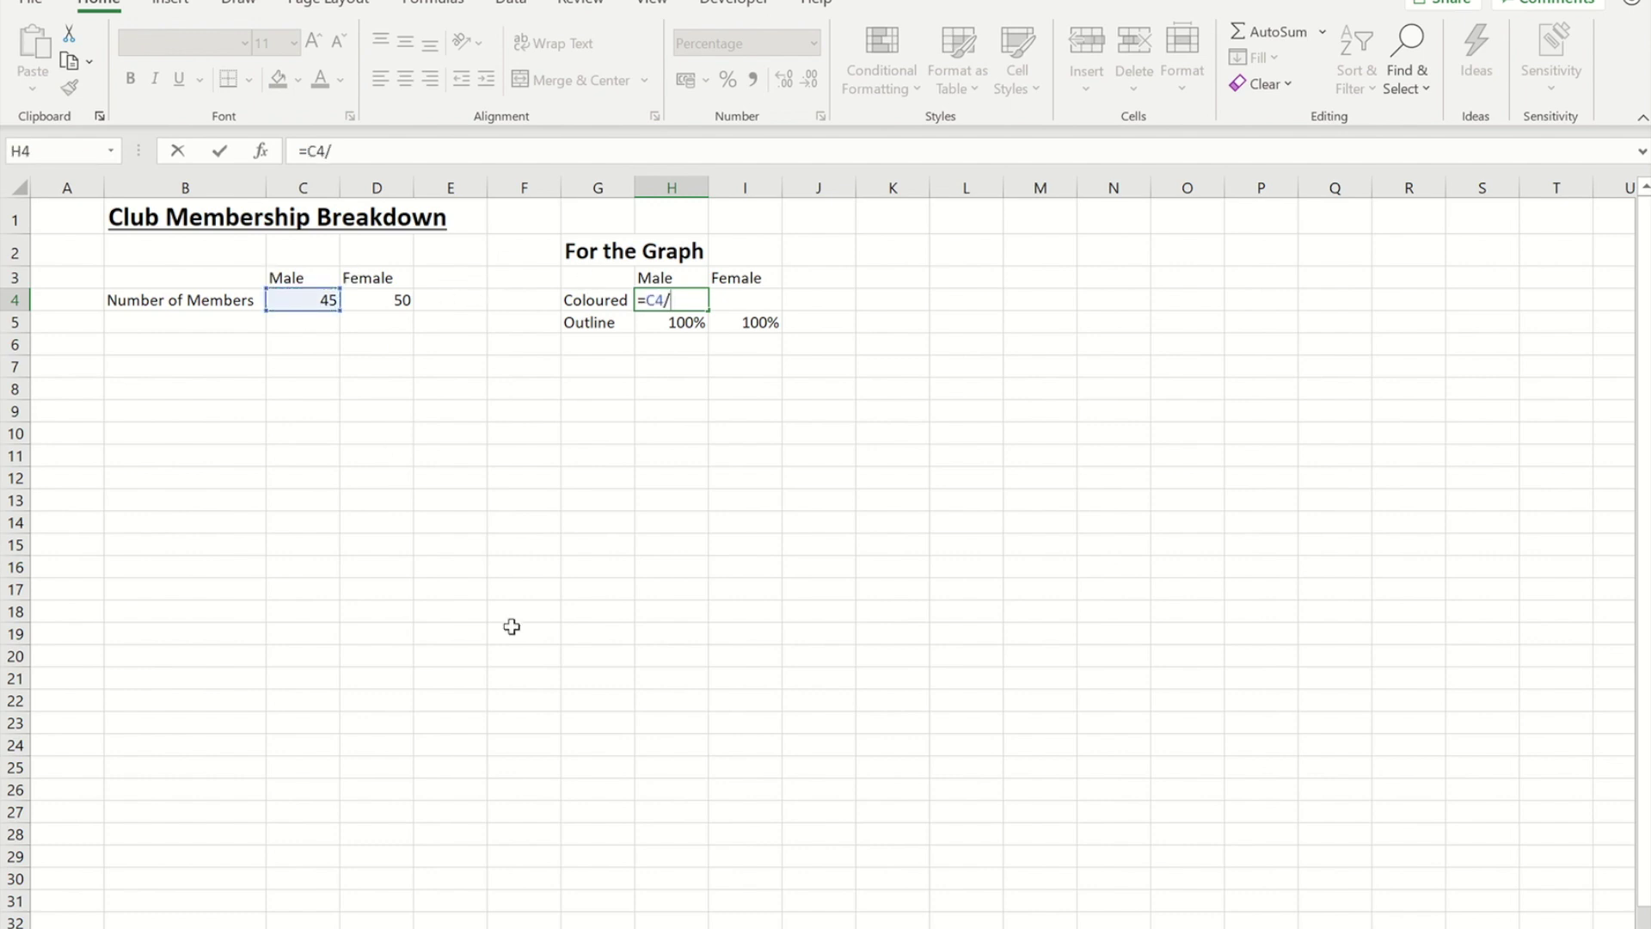
type("Sum(")
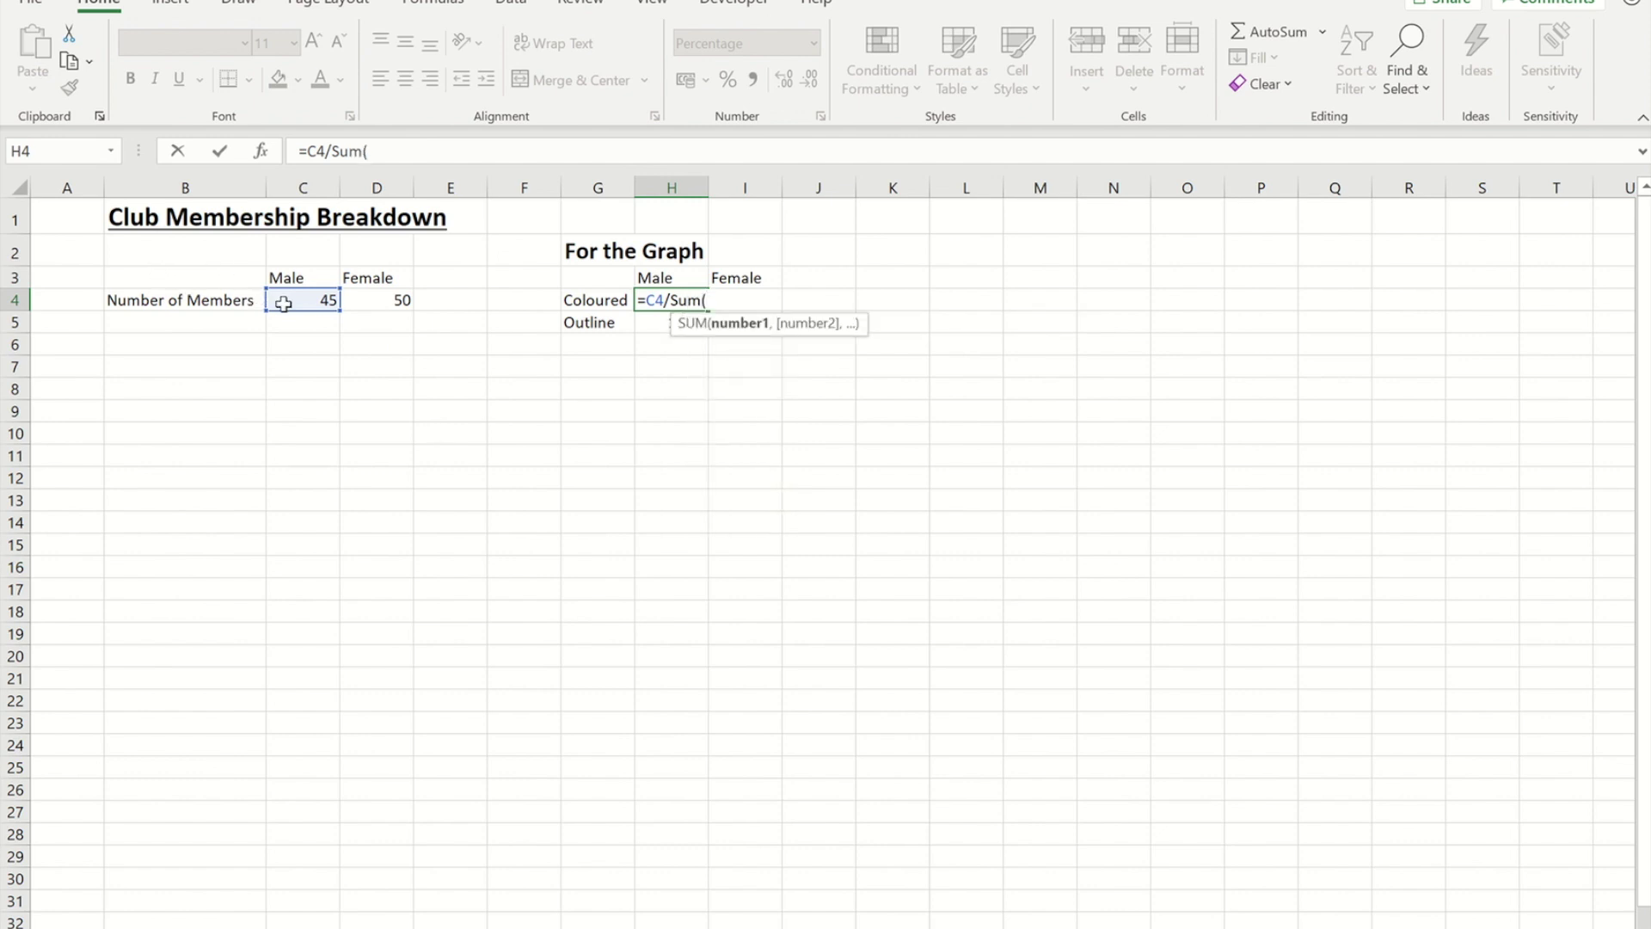
left_click_drag(285, 297, 378, 299)
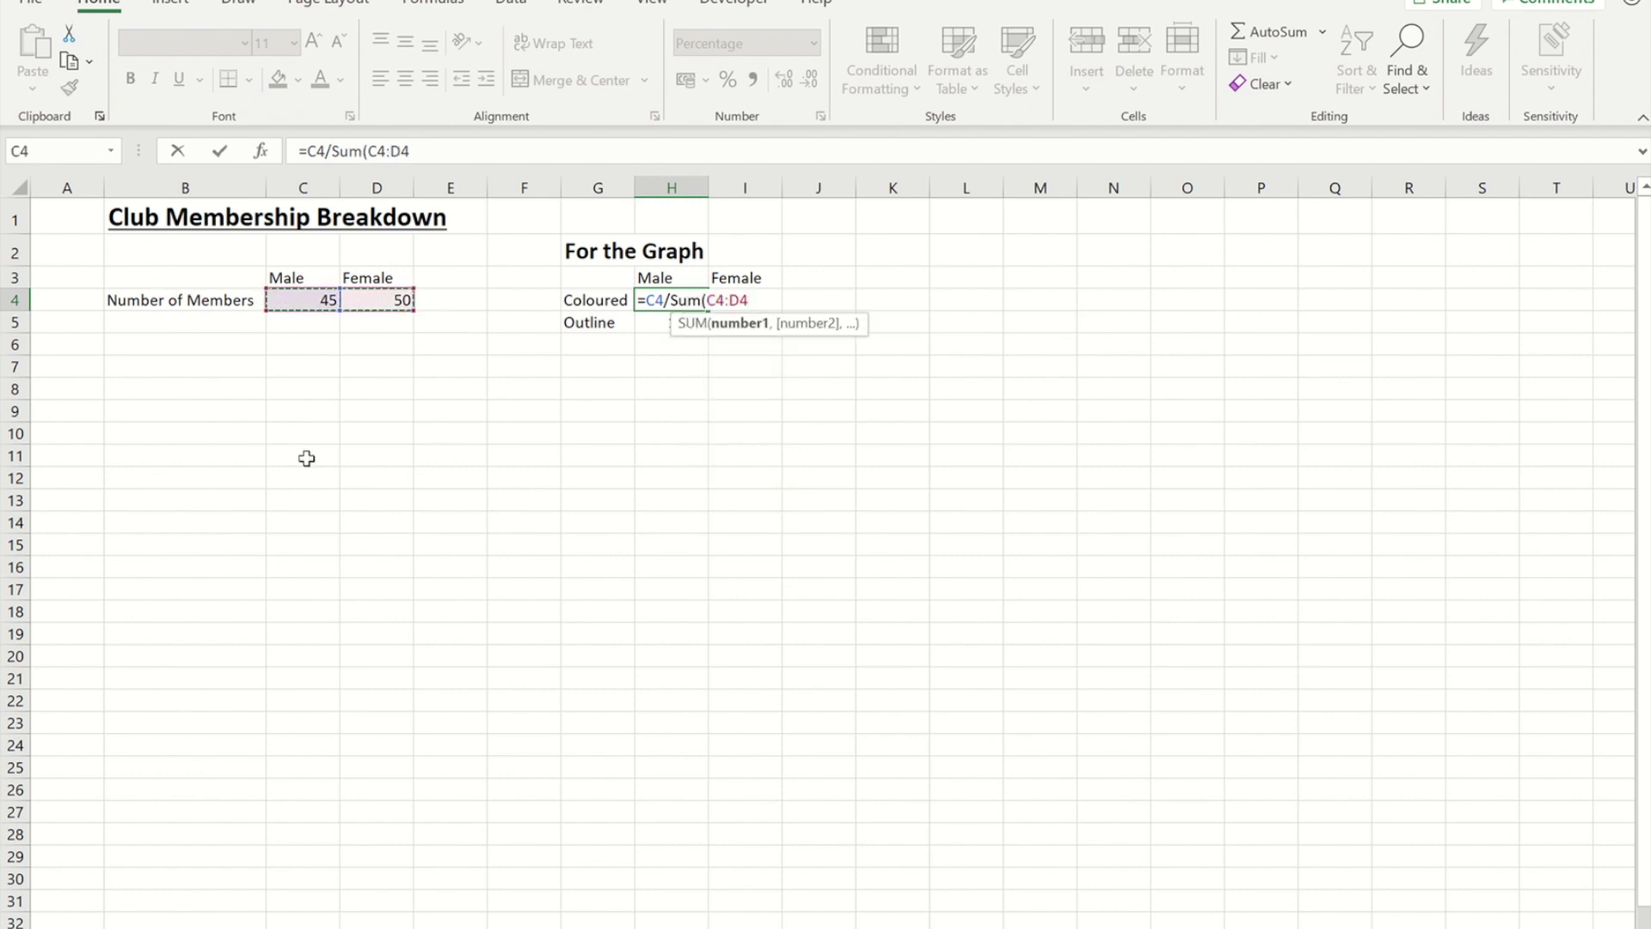
type(")")
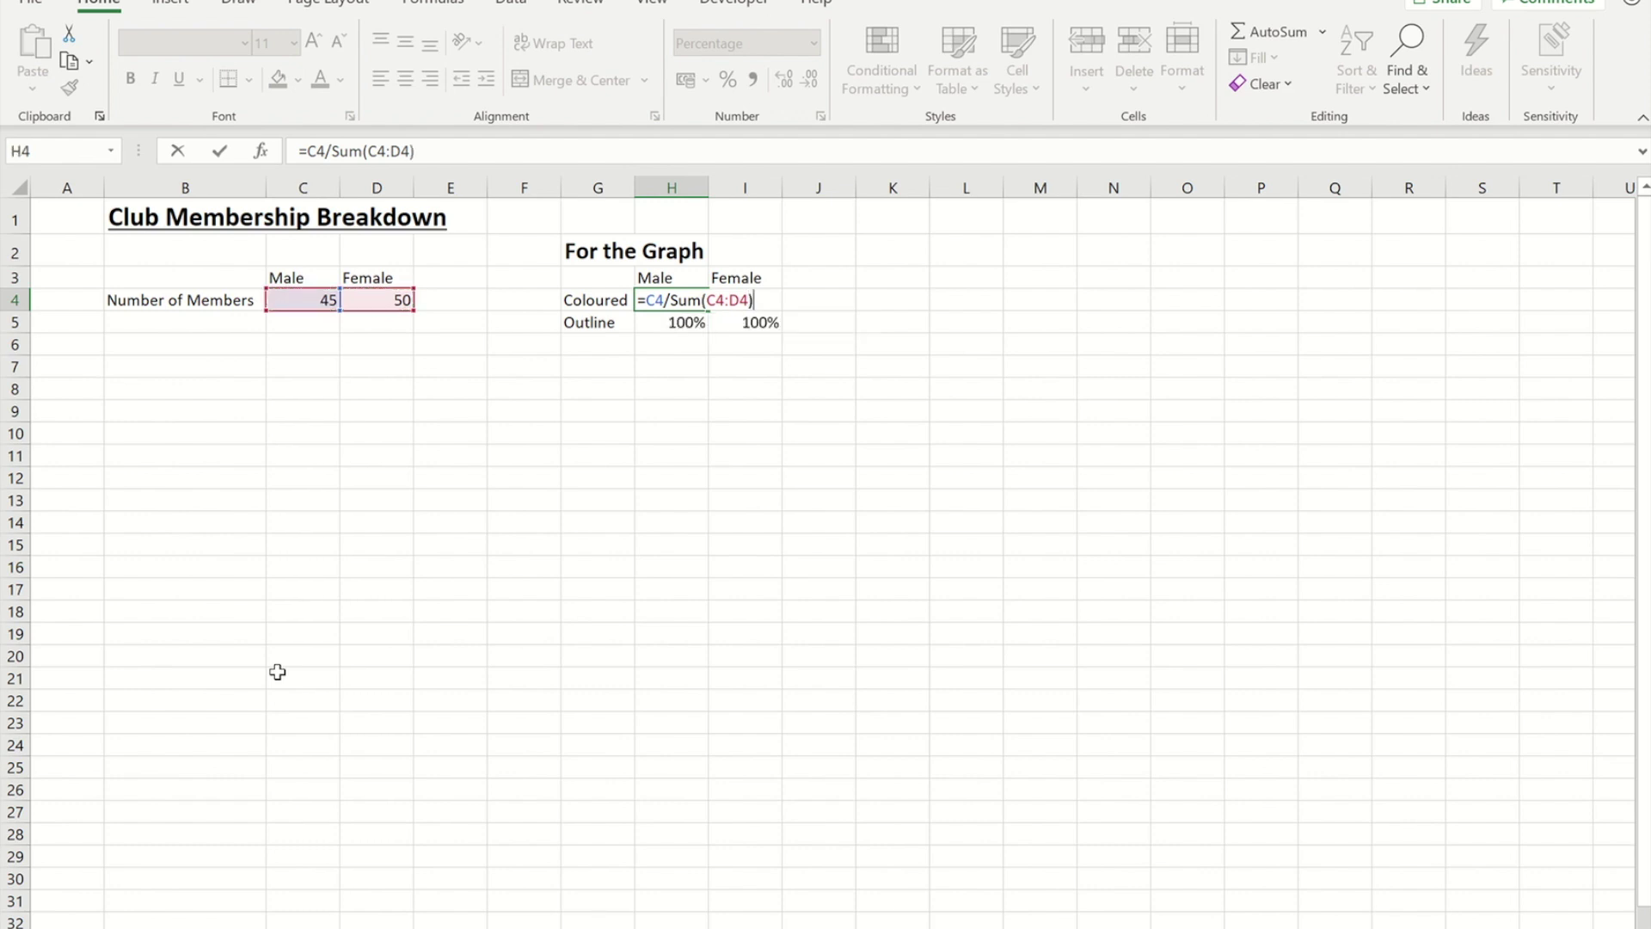
key("ctrl+Return")
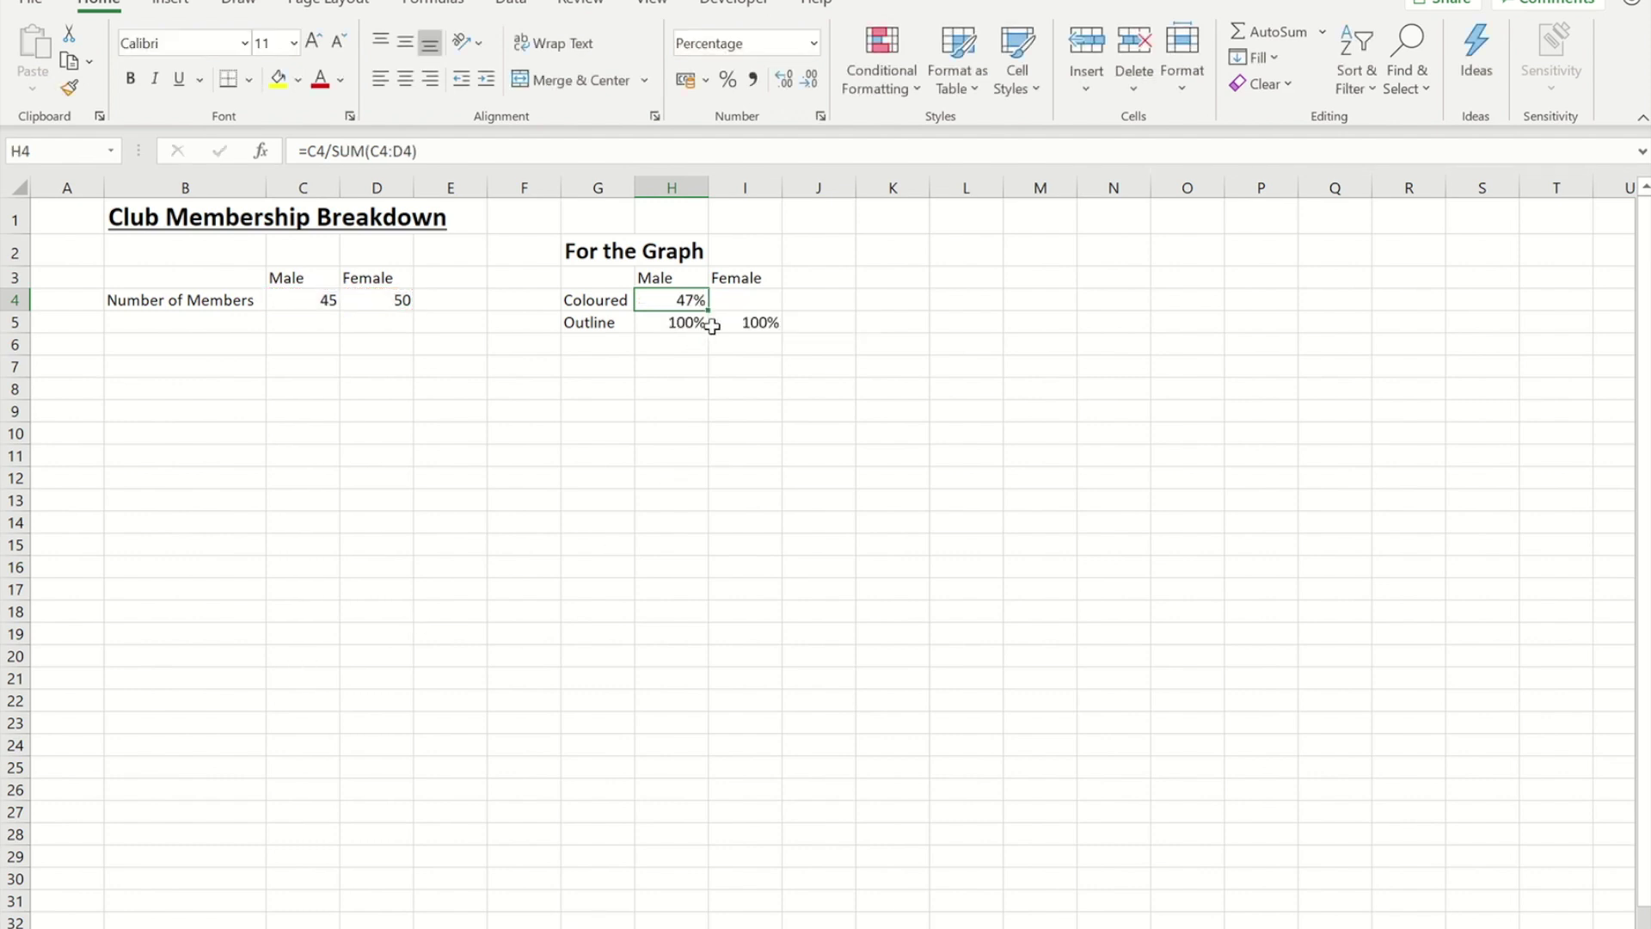
Enter =D4/SUM(C4:D4) in I4 to give the female share of 53%
left_click(751, 298)
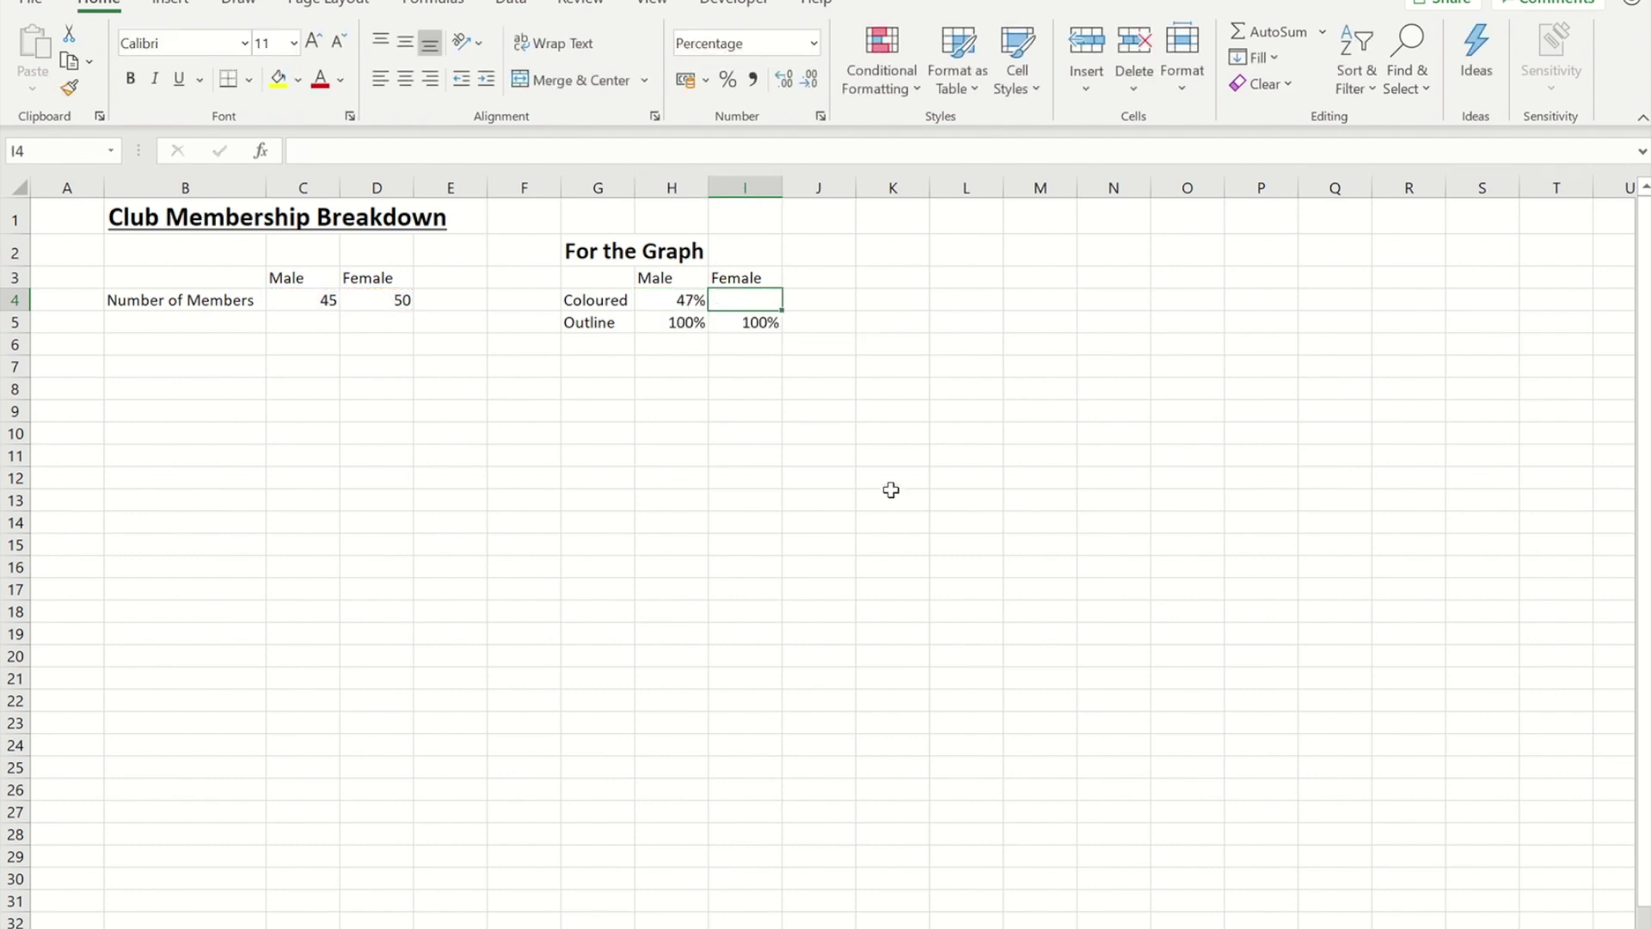
type("=")
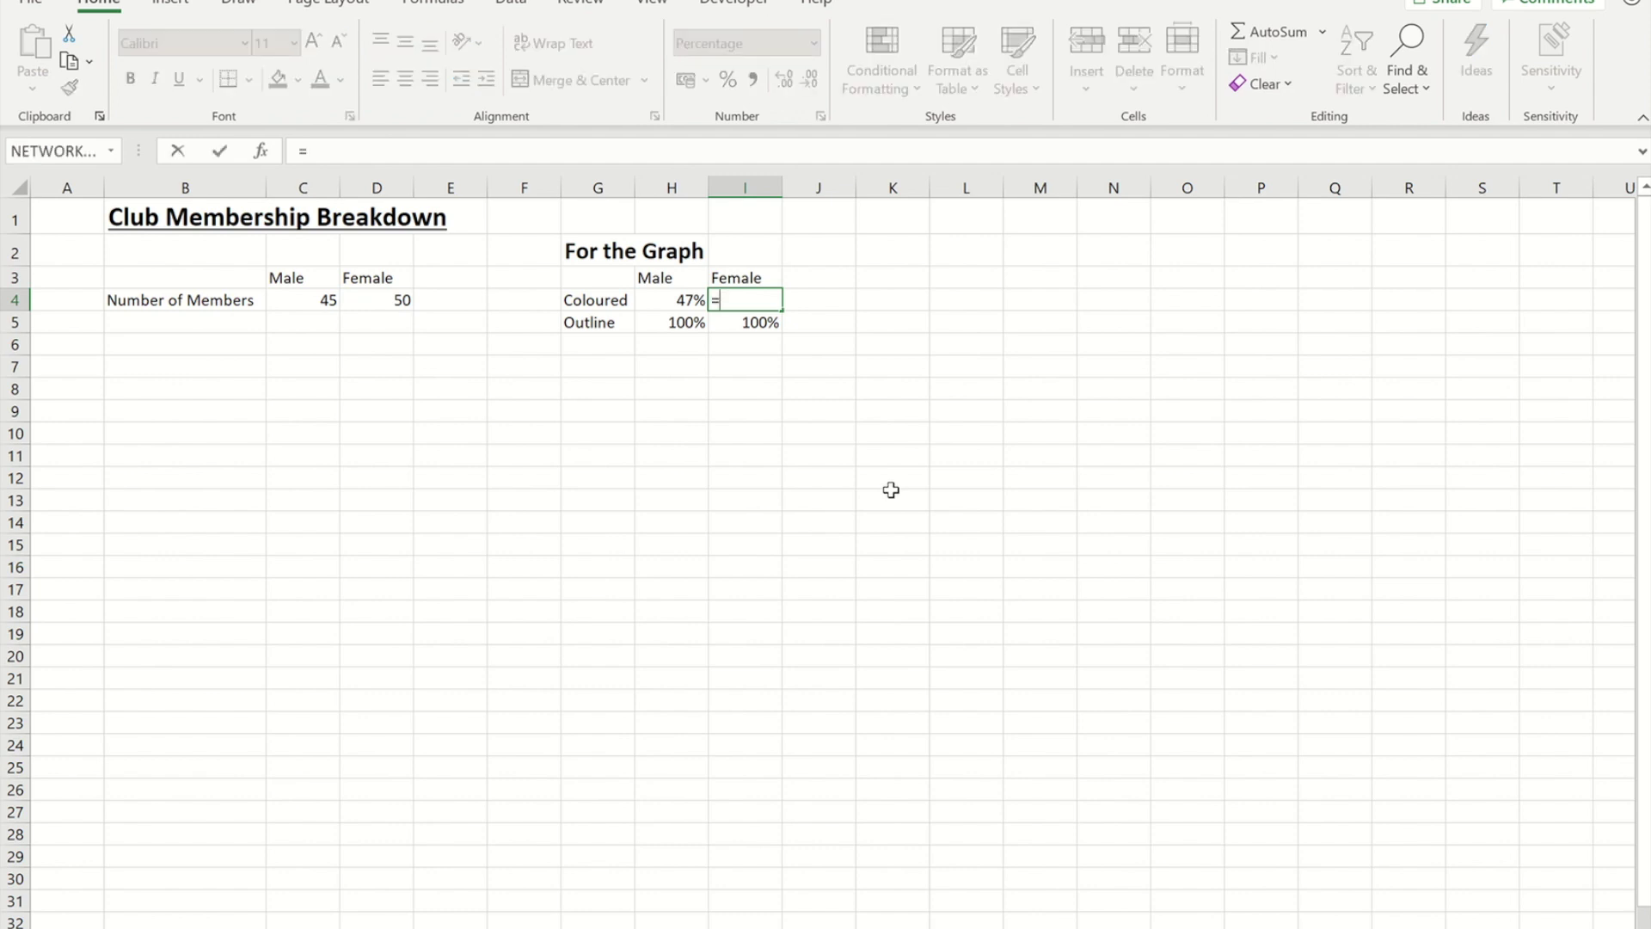
left_click(398, 299)
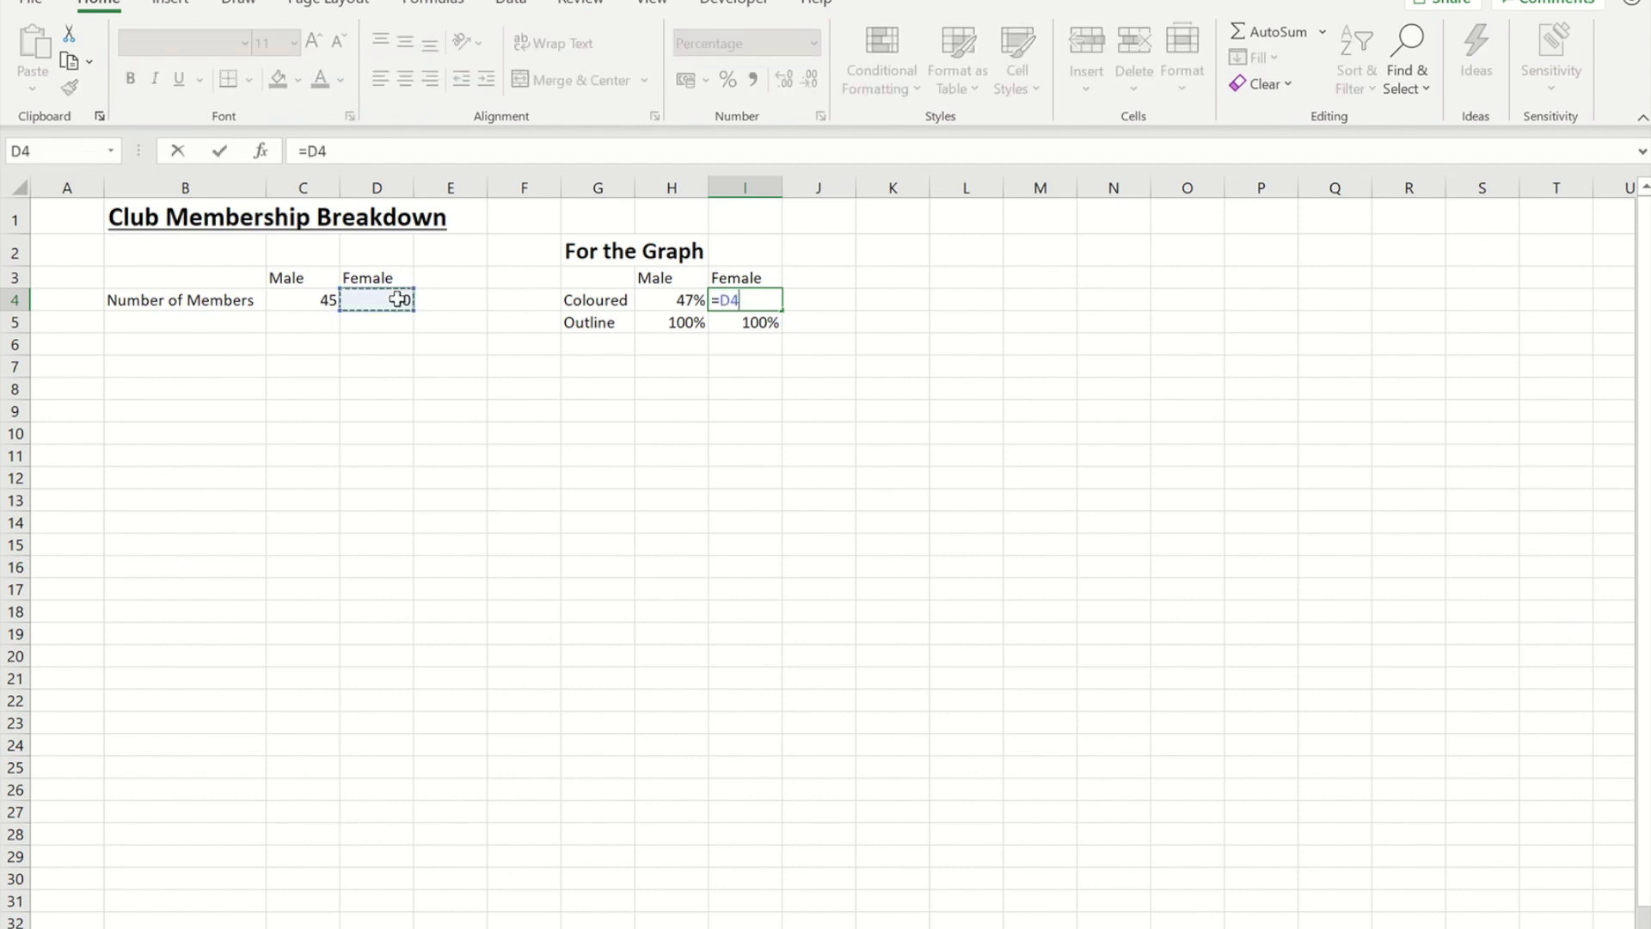
type("/sum(")
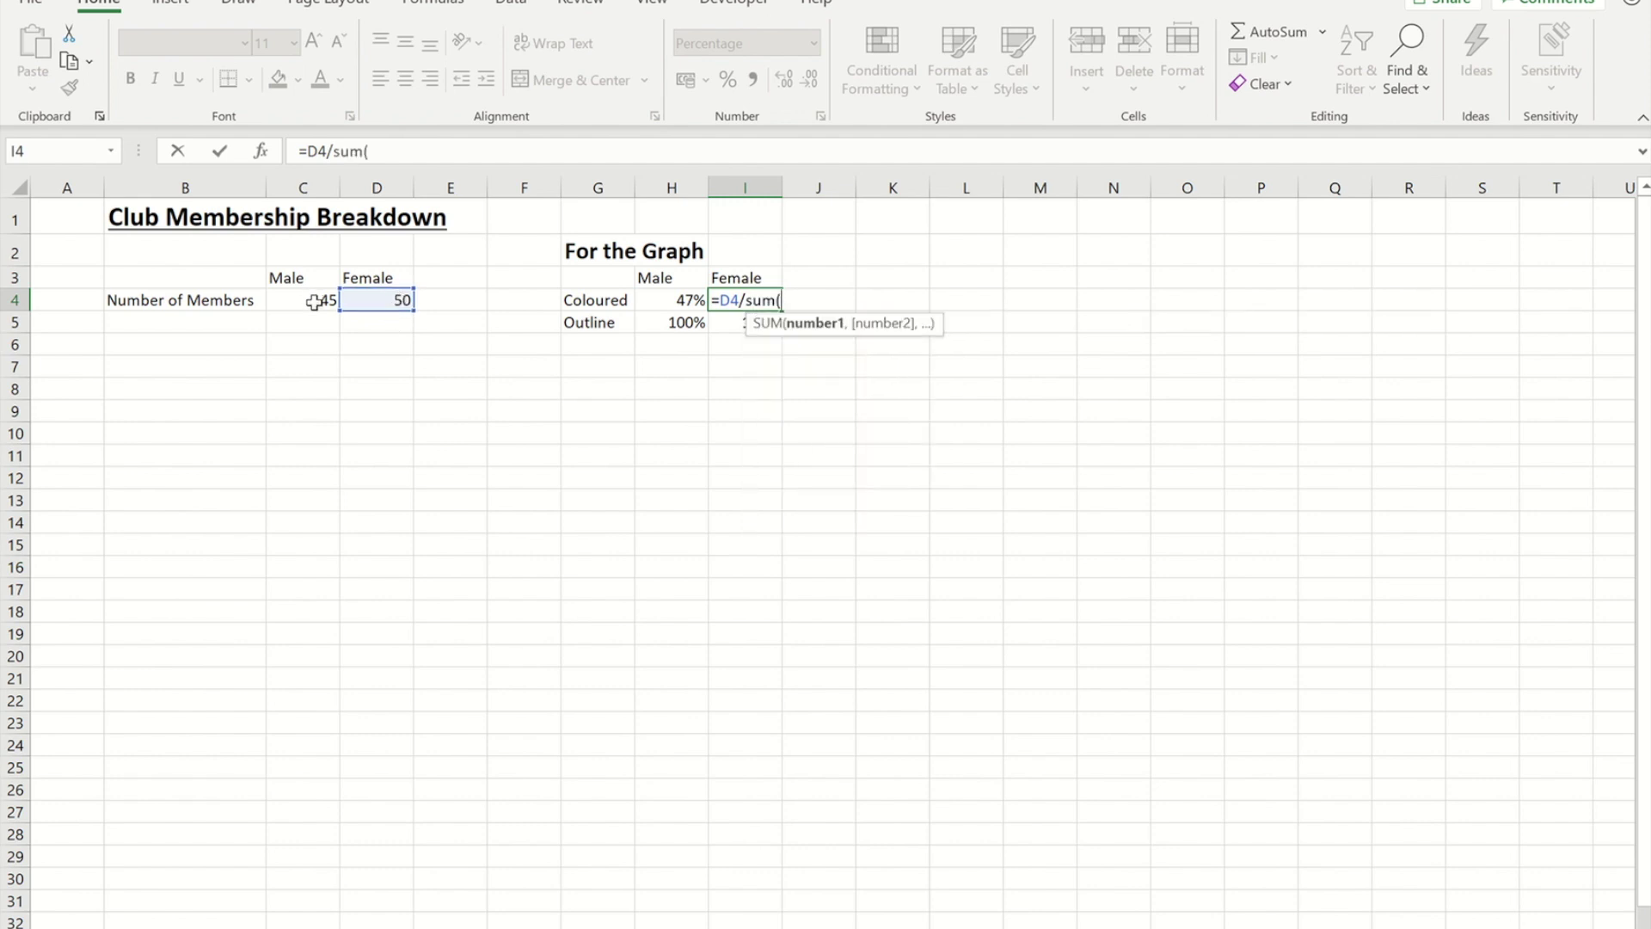
left_click_drag(316, 298, 378, 301)
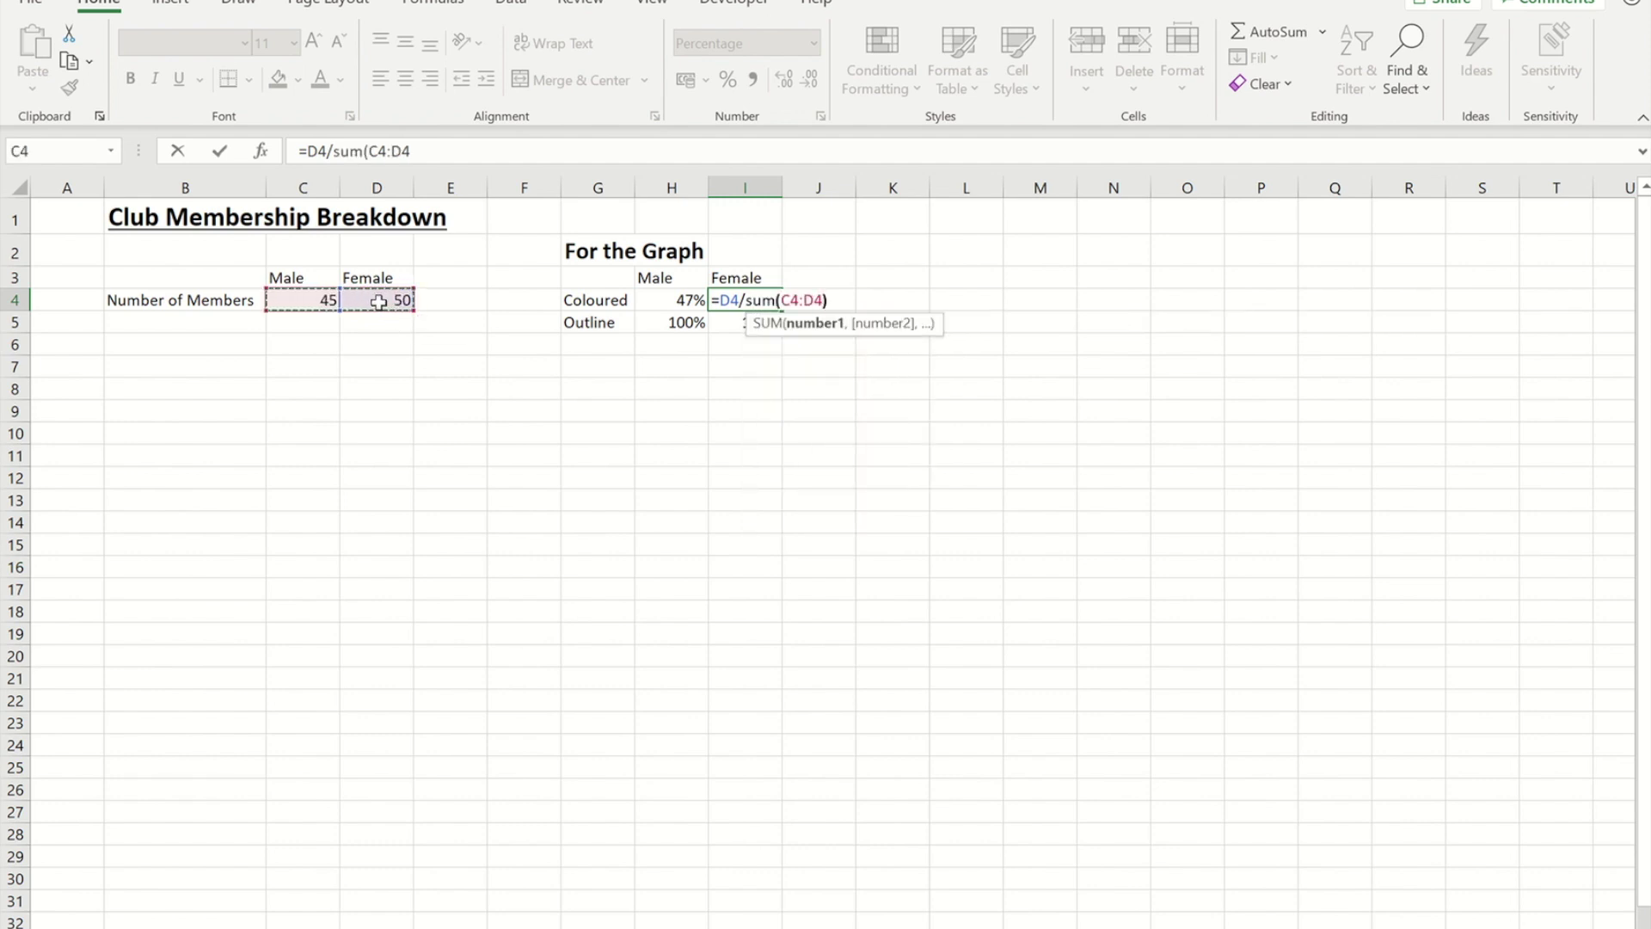
type(")")
key("ctrl+Return")
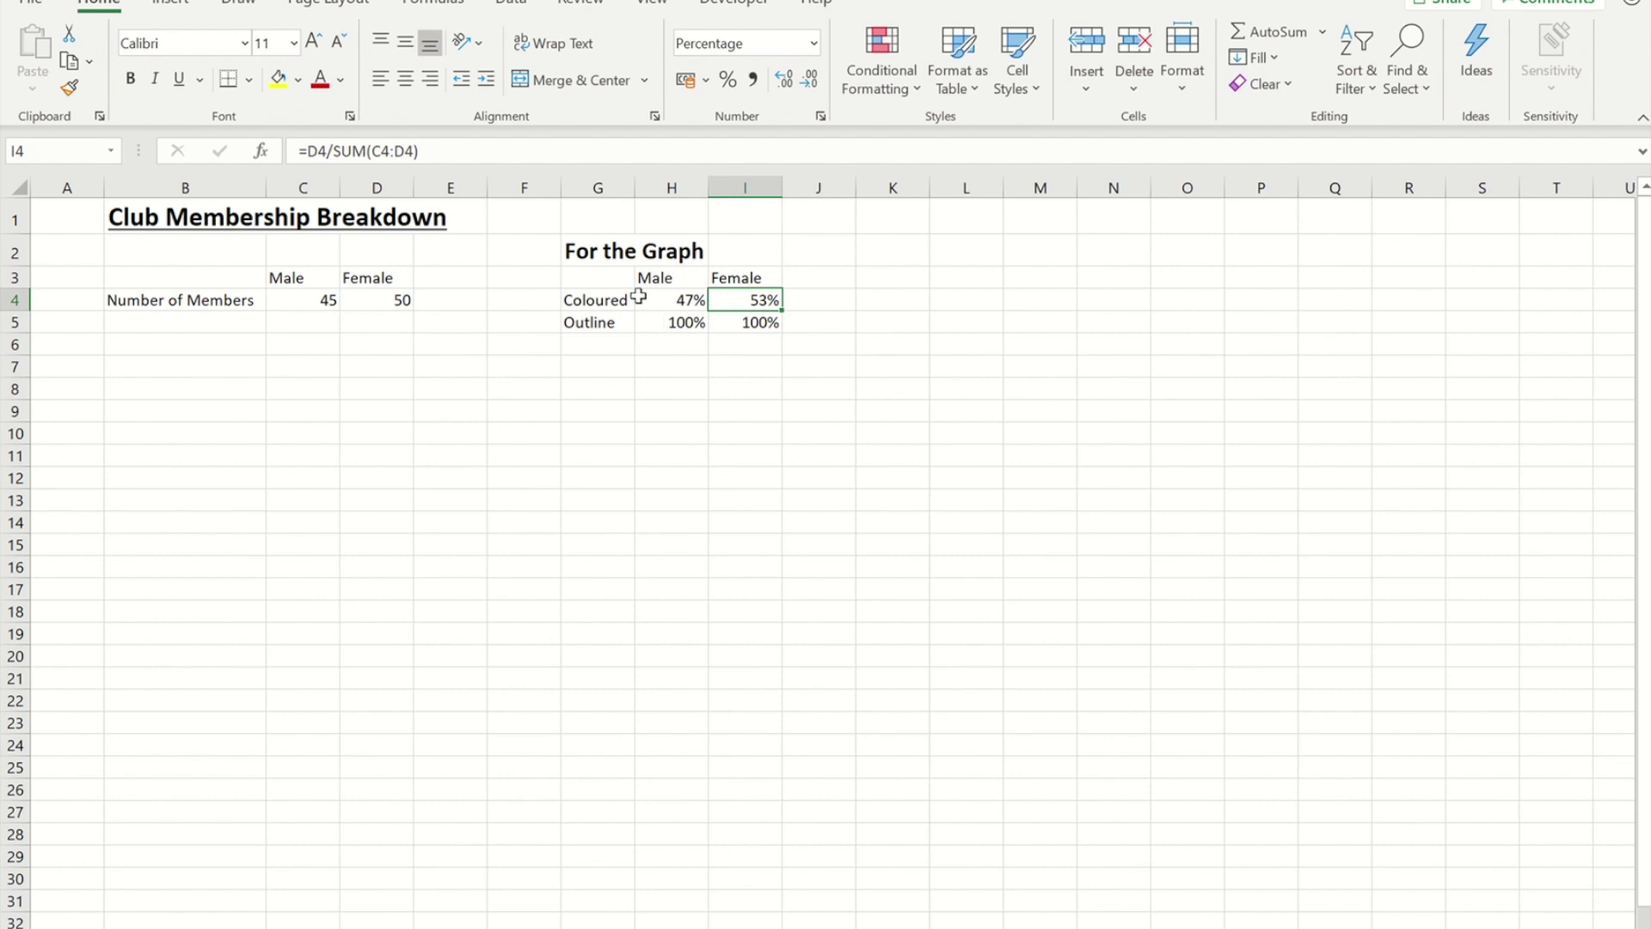
Insert a clustered column chart of G3:I5 and apply the dark Chart Style 8
left_click(592, 277)
left_click_drag(592, 277, 750, 321)
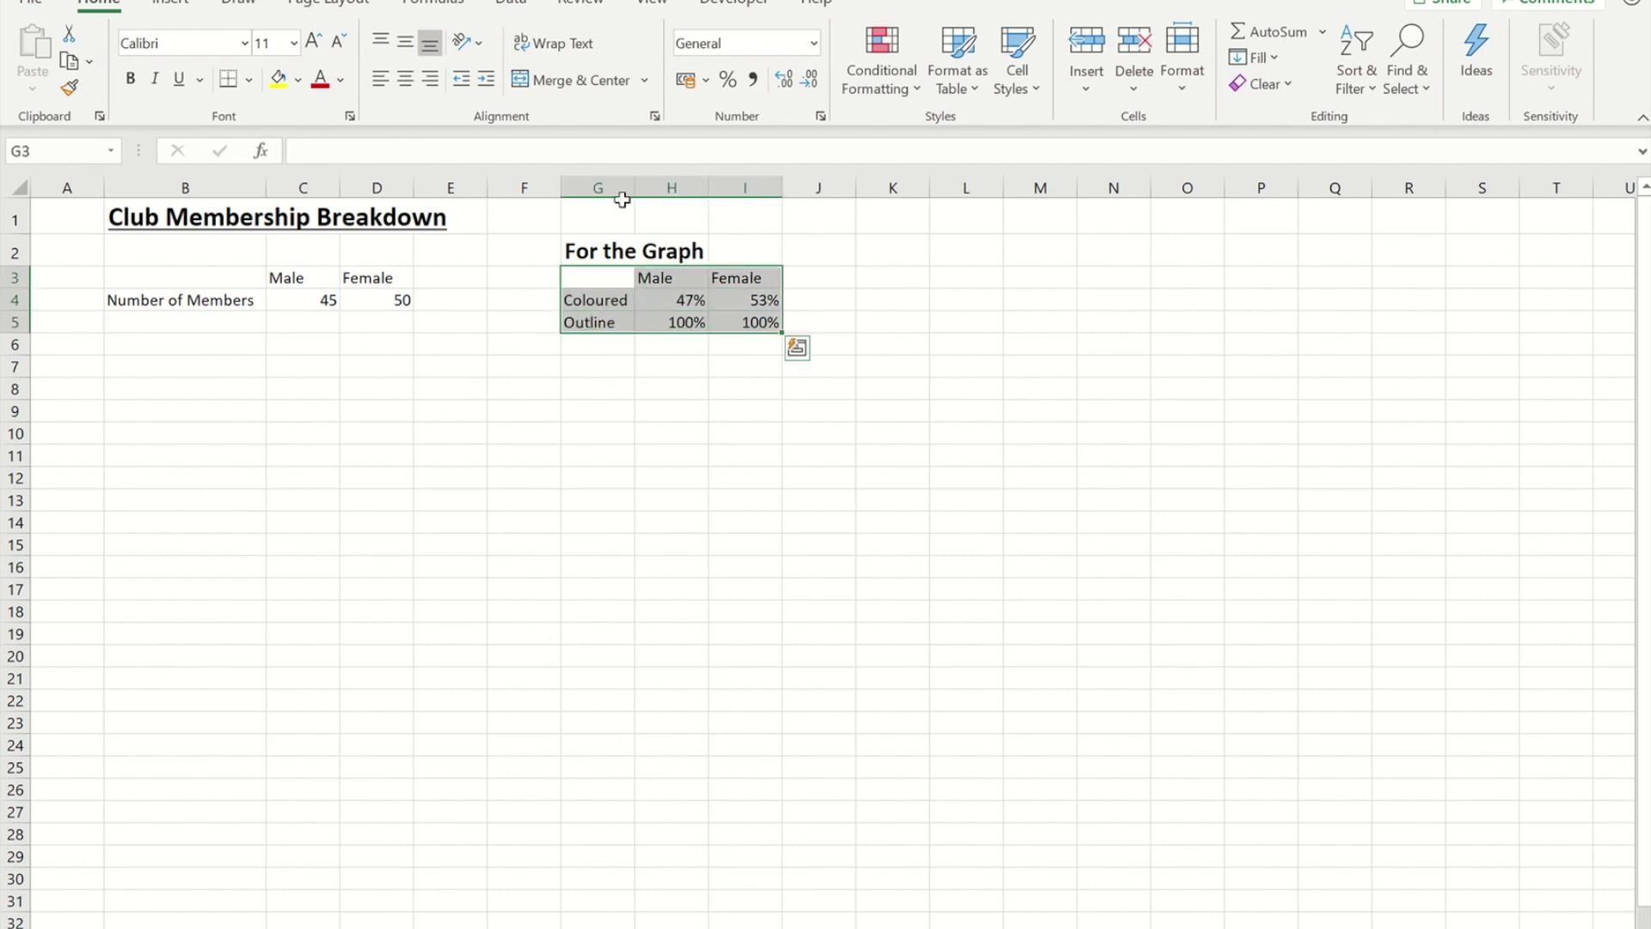
left_click(171, 10)
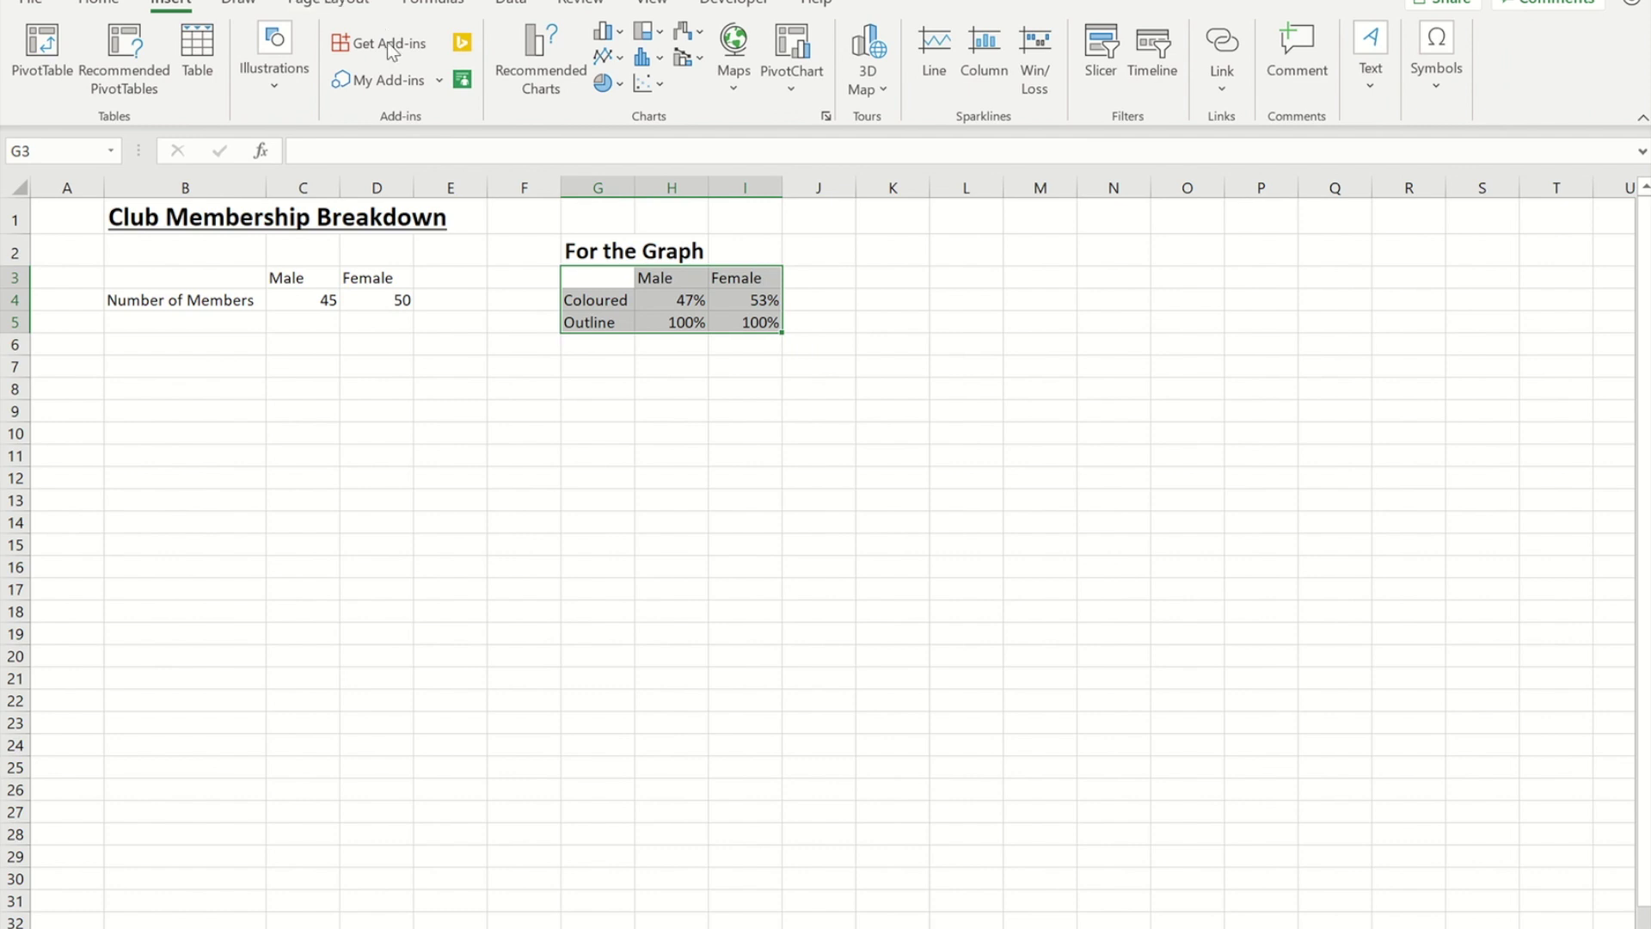
left_click(620, 33)
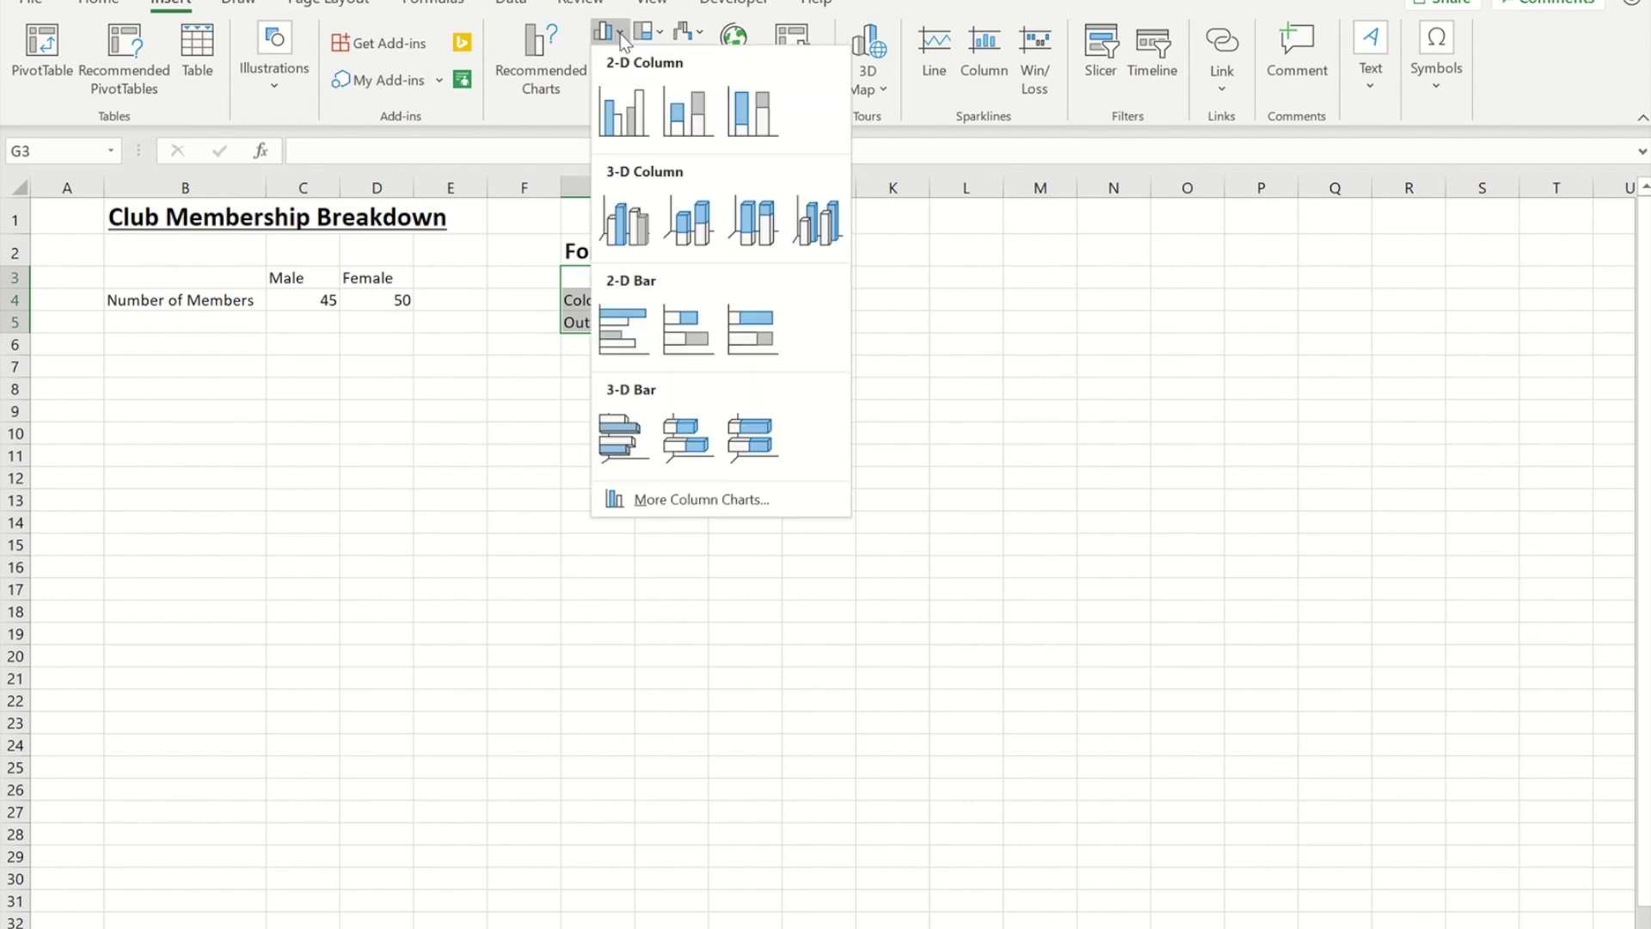
left_click(627, 113)
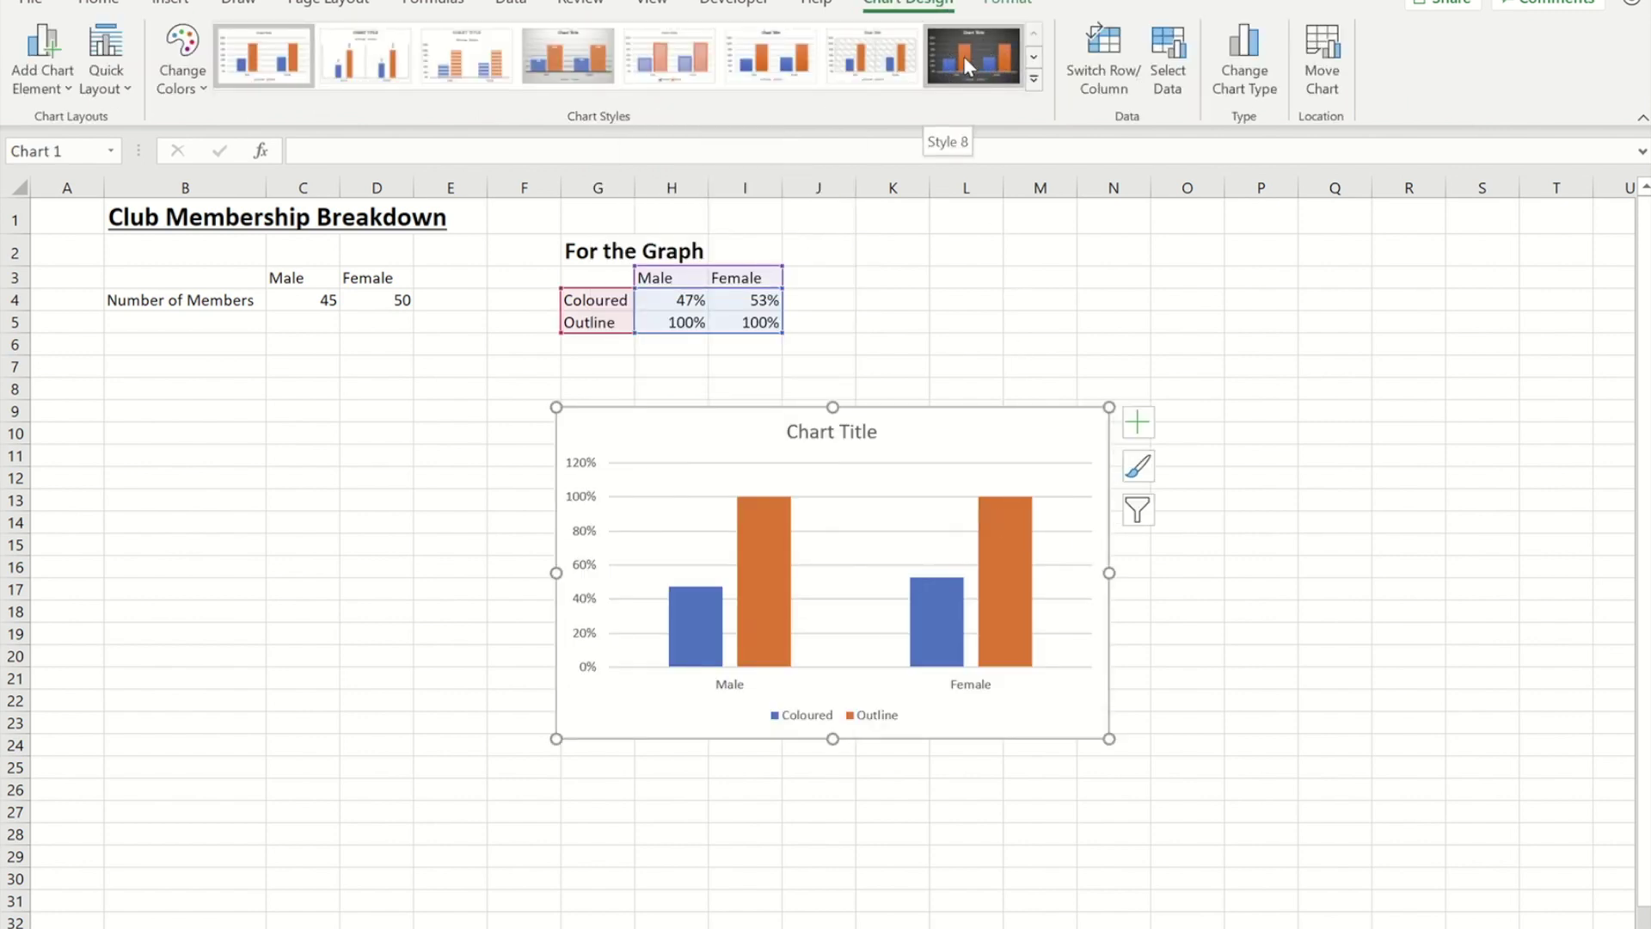
left_click(964, 60)
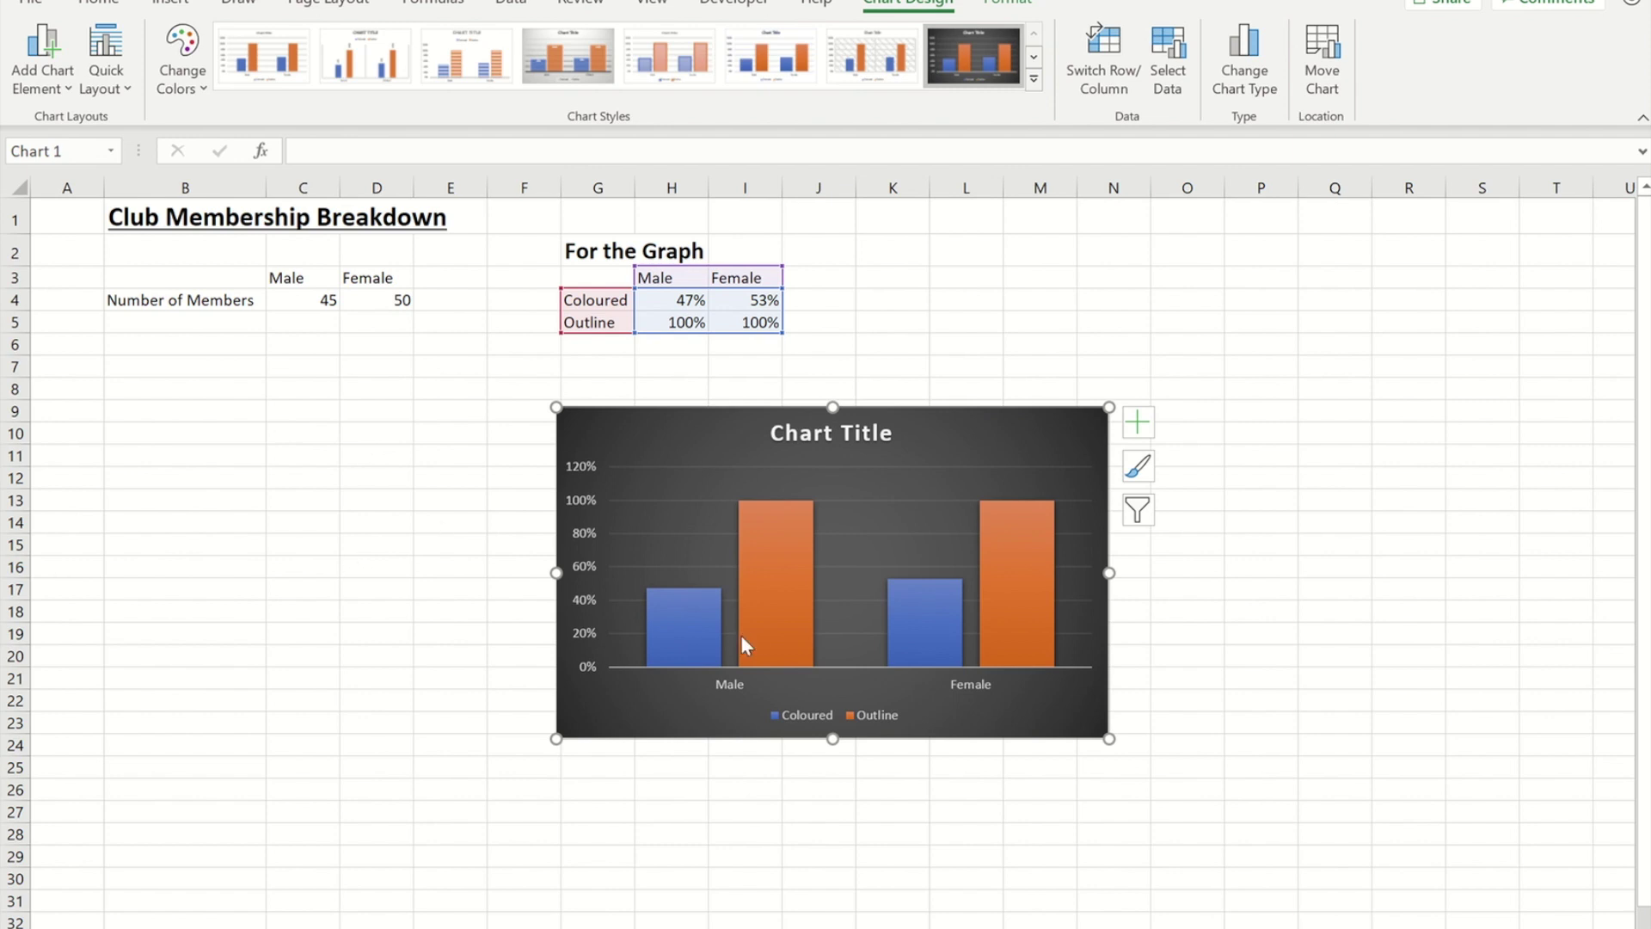
mouse_move(750, 637)
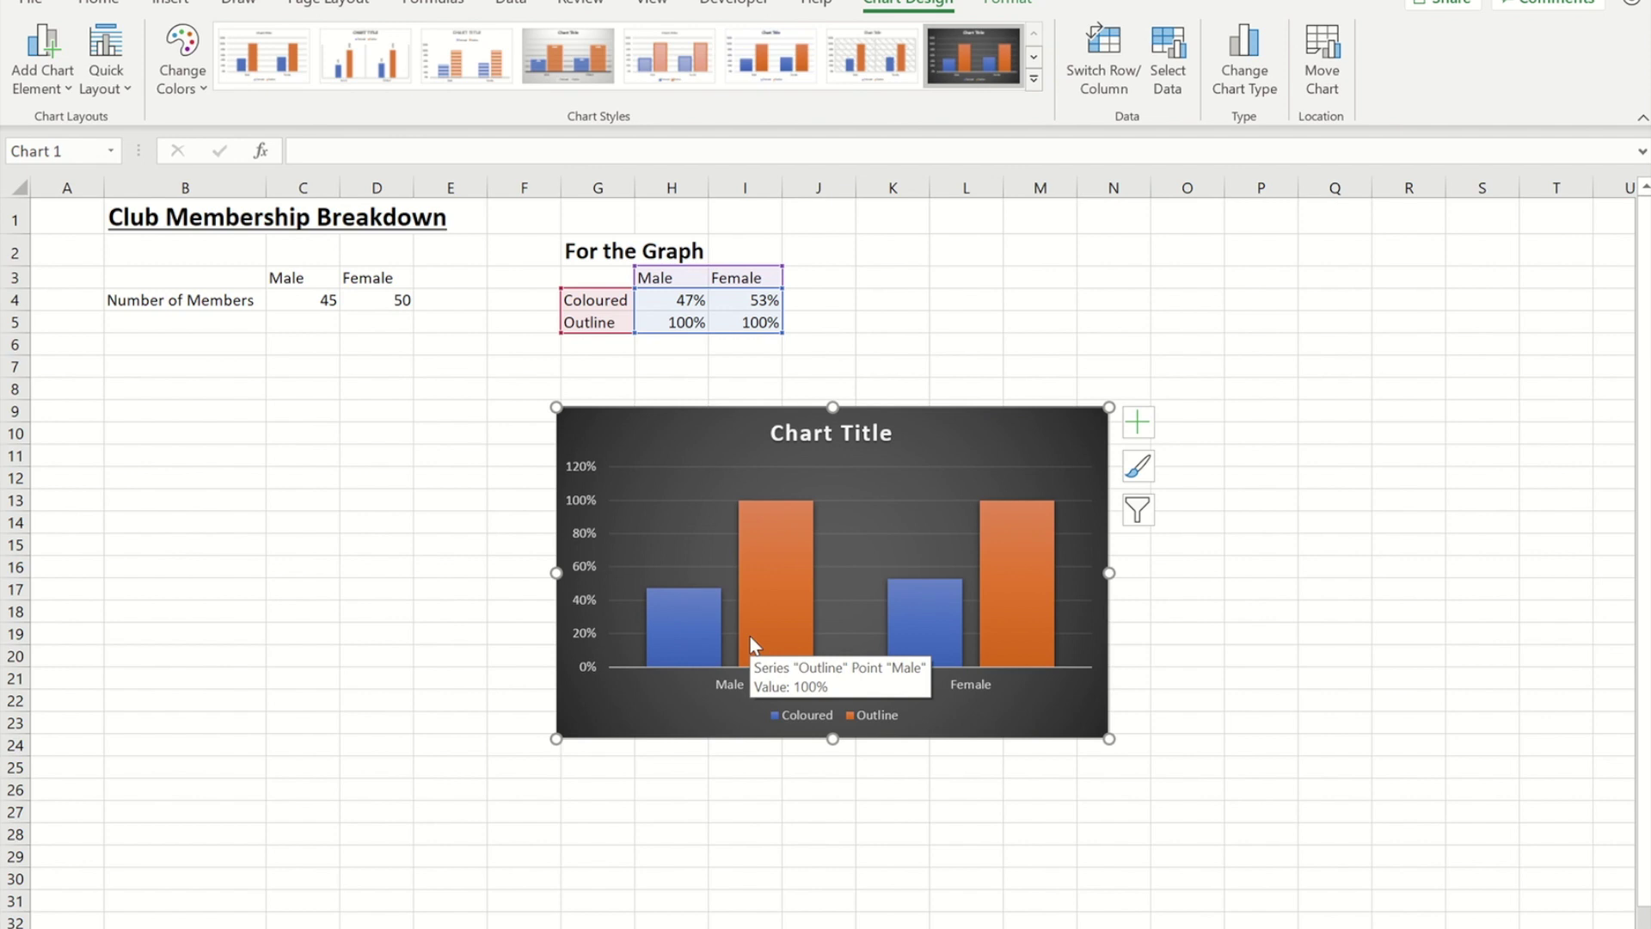
Insert the standing man icon from a 'male' icon search and move it to column P
left_click(947, 277)
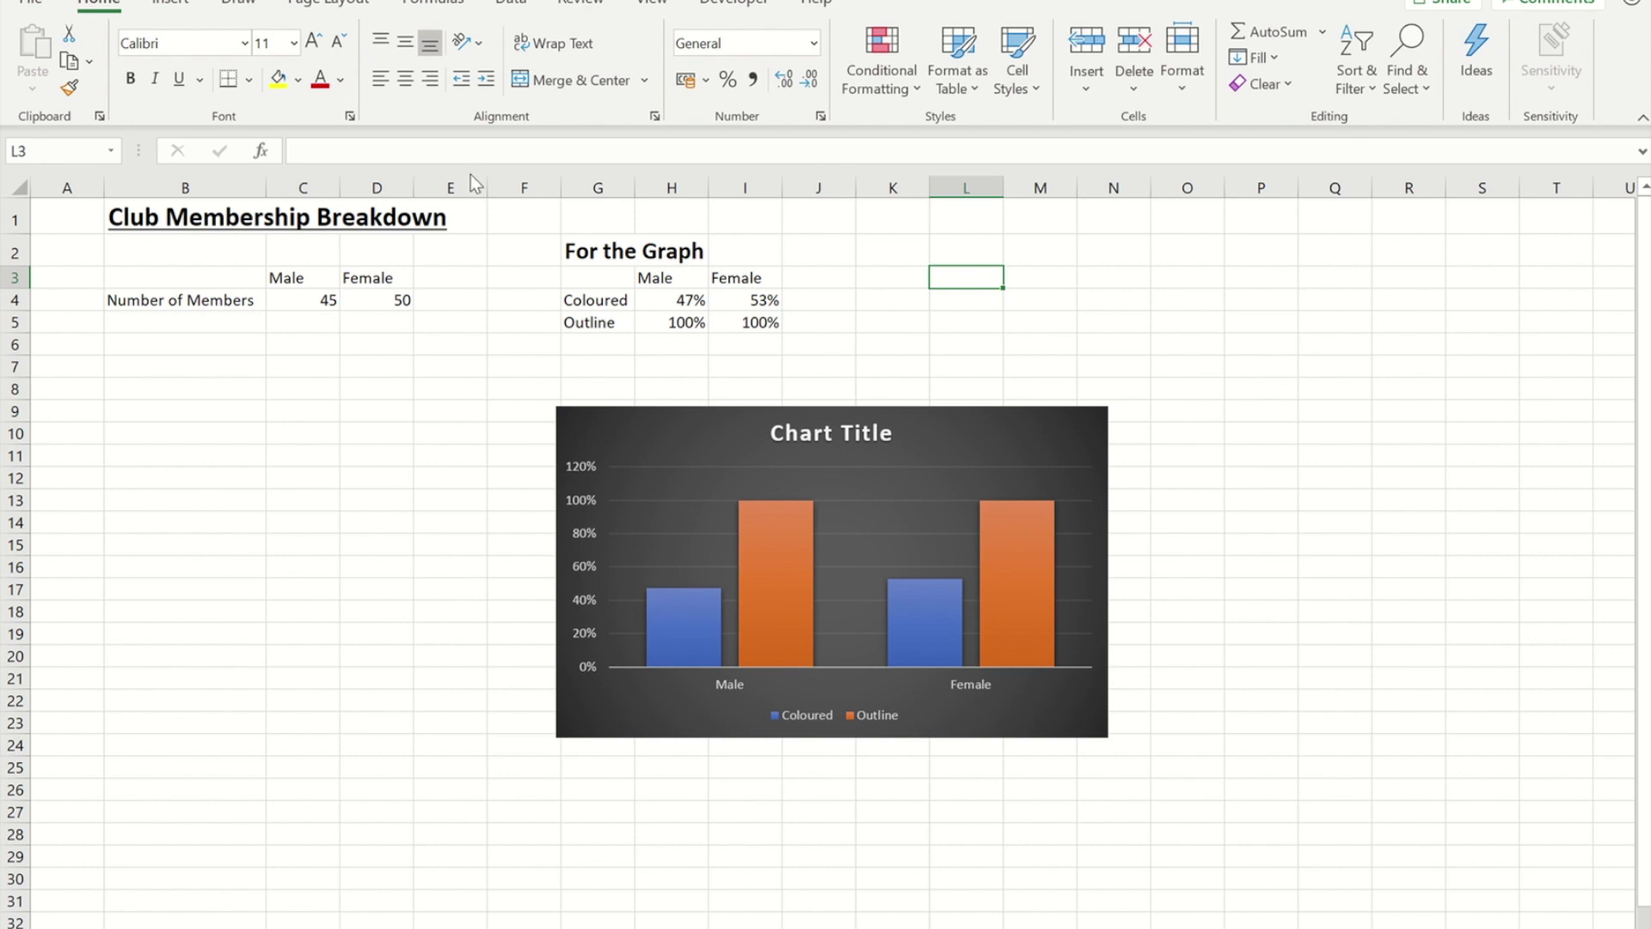
left_click(172, 7)
left_click(290, 88)
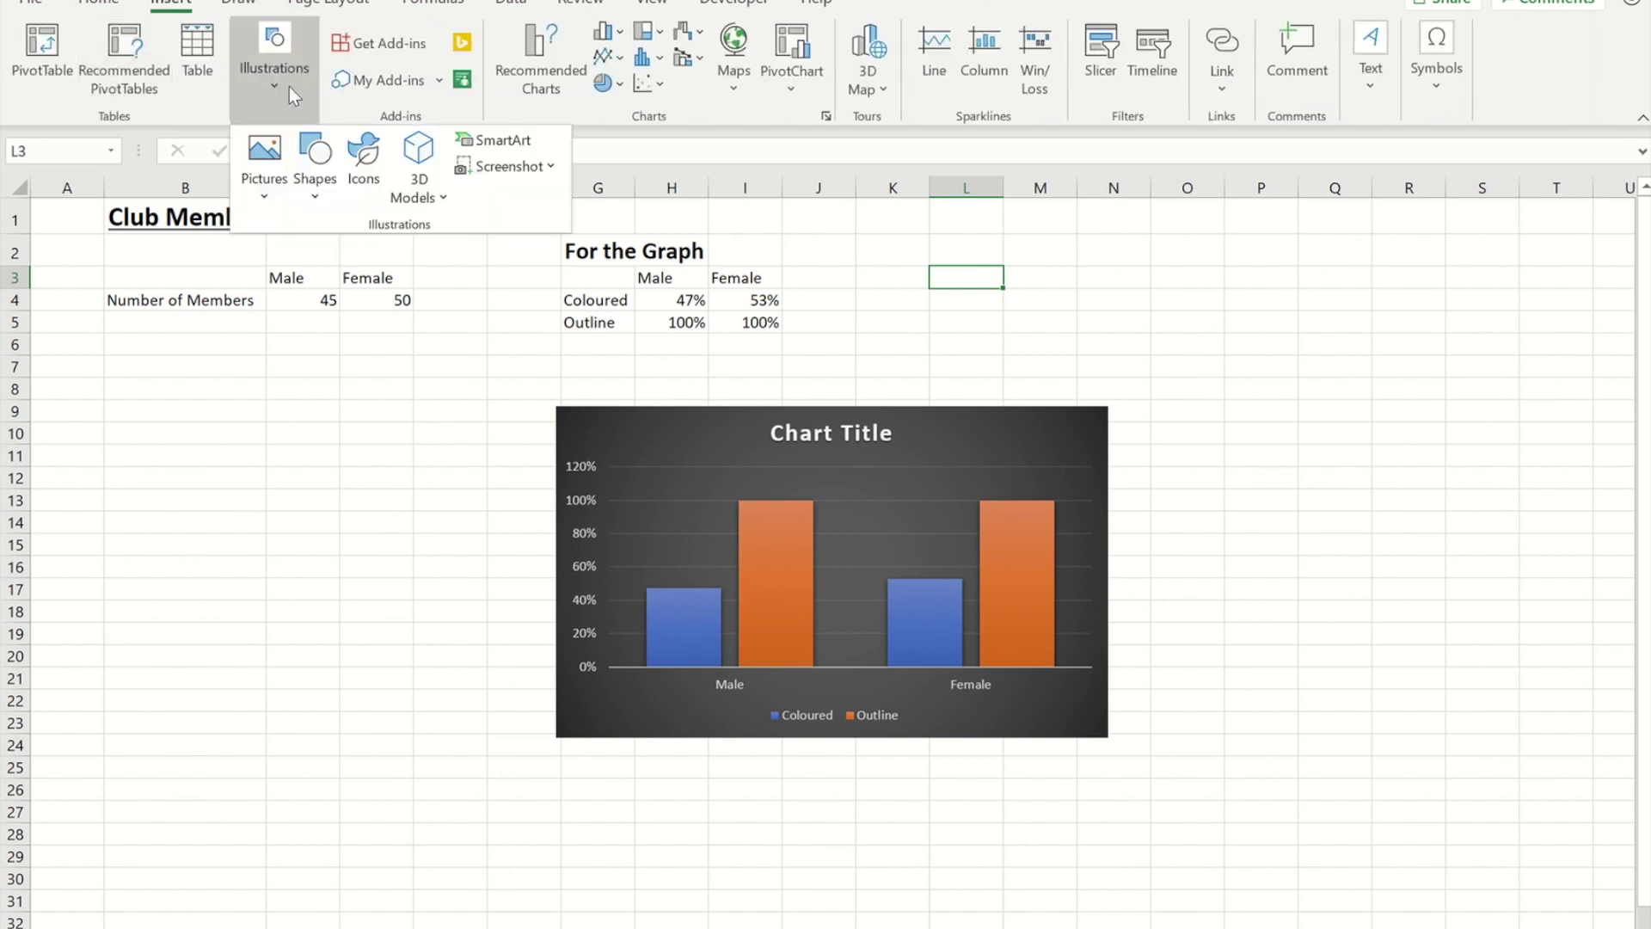
left_click(361, 153)
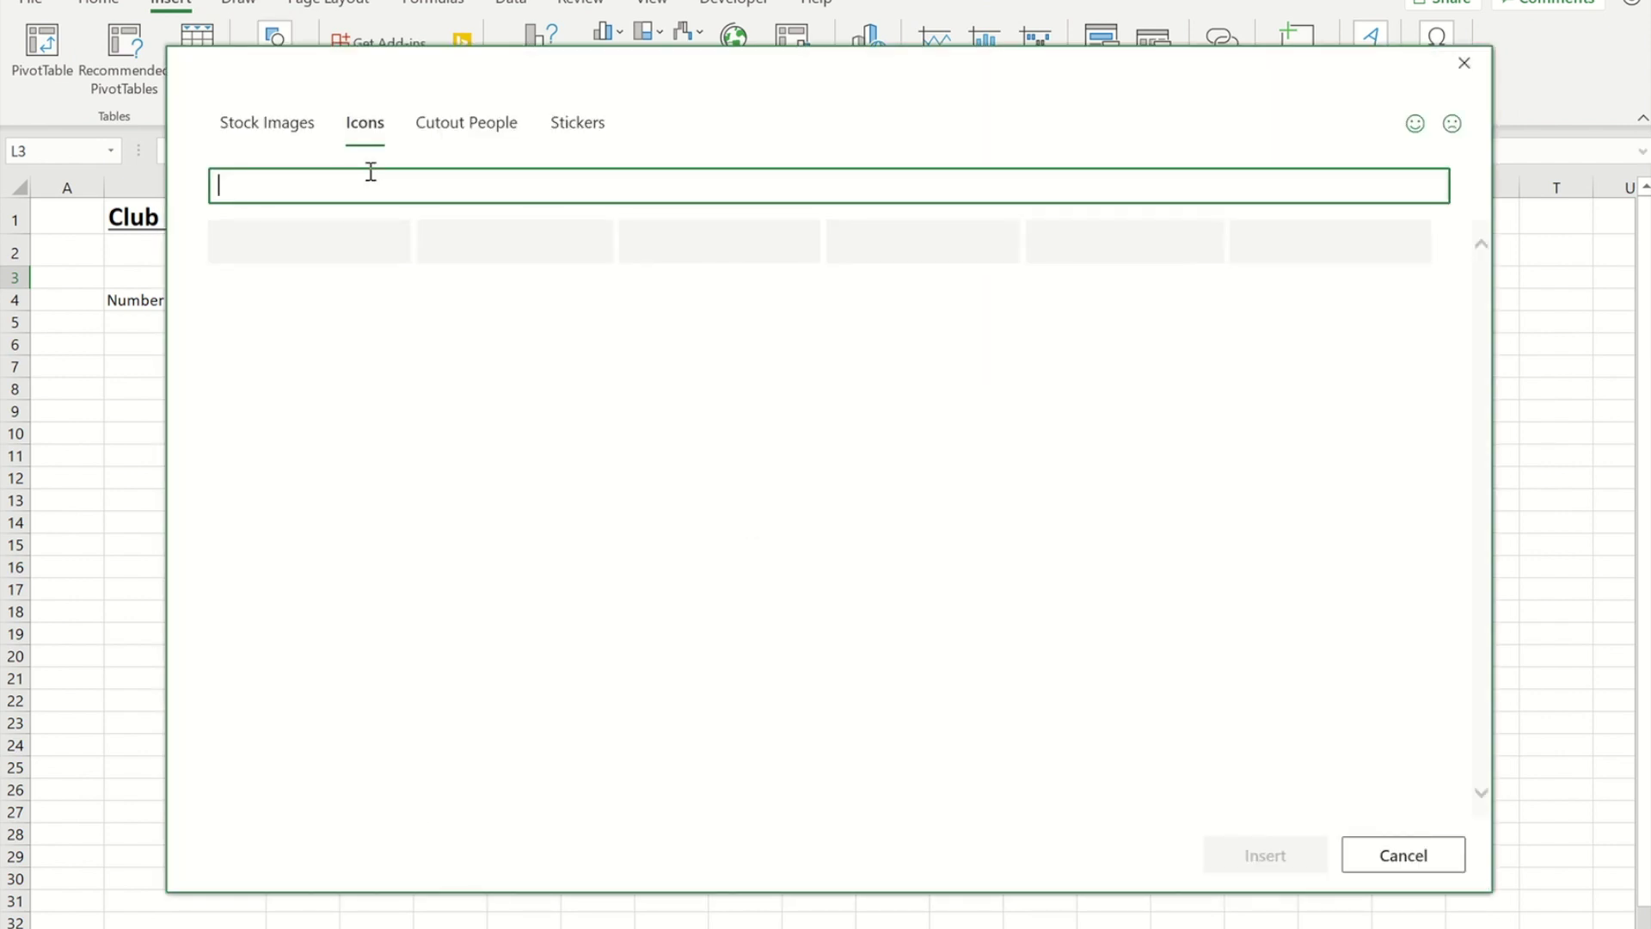
type("male")
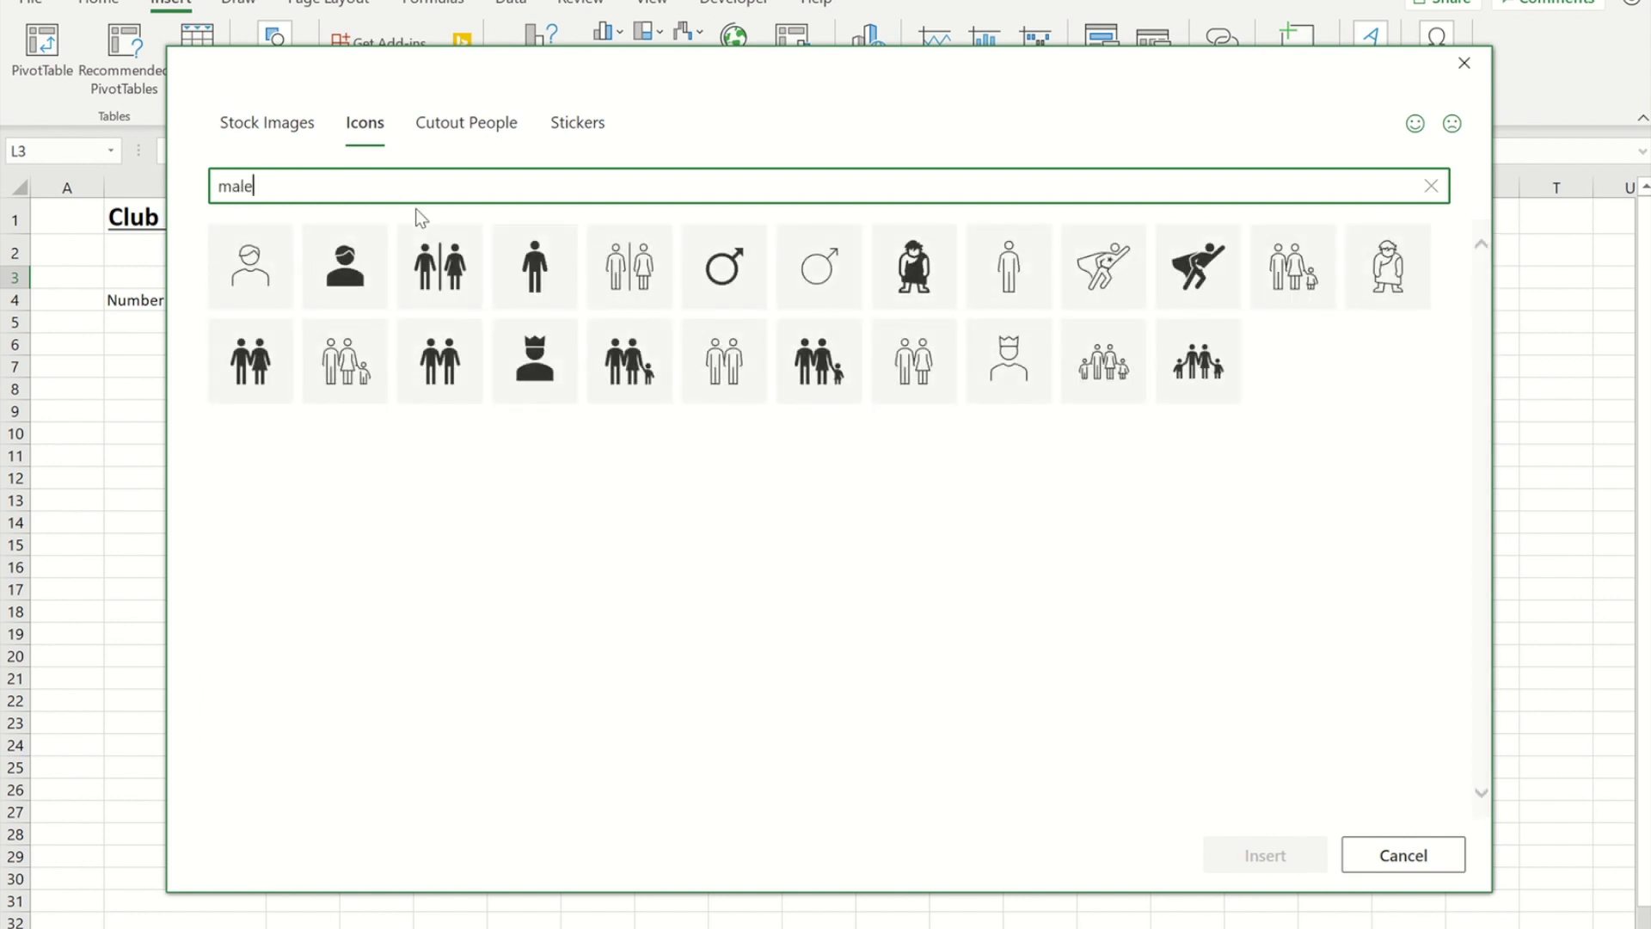
left_click(524, 262)
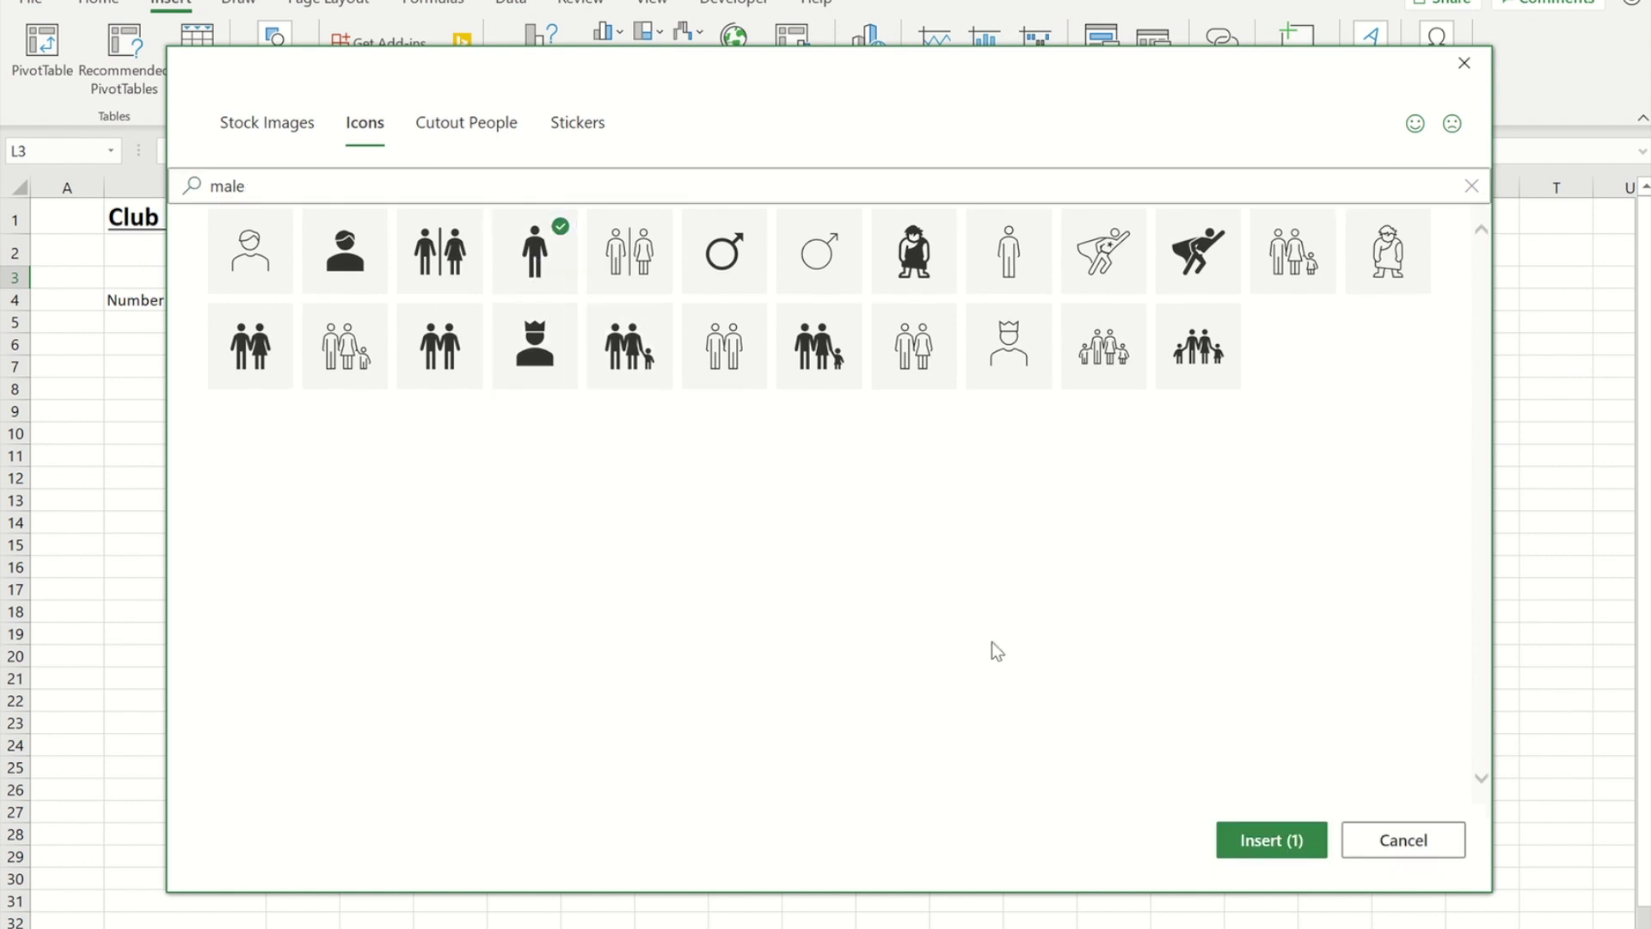
left_click(1267, 845)
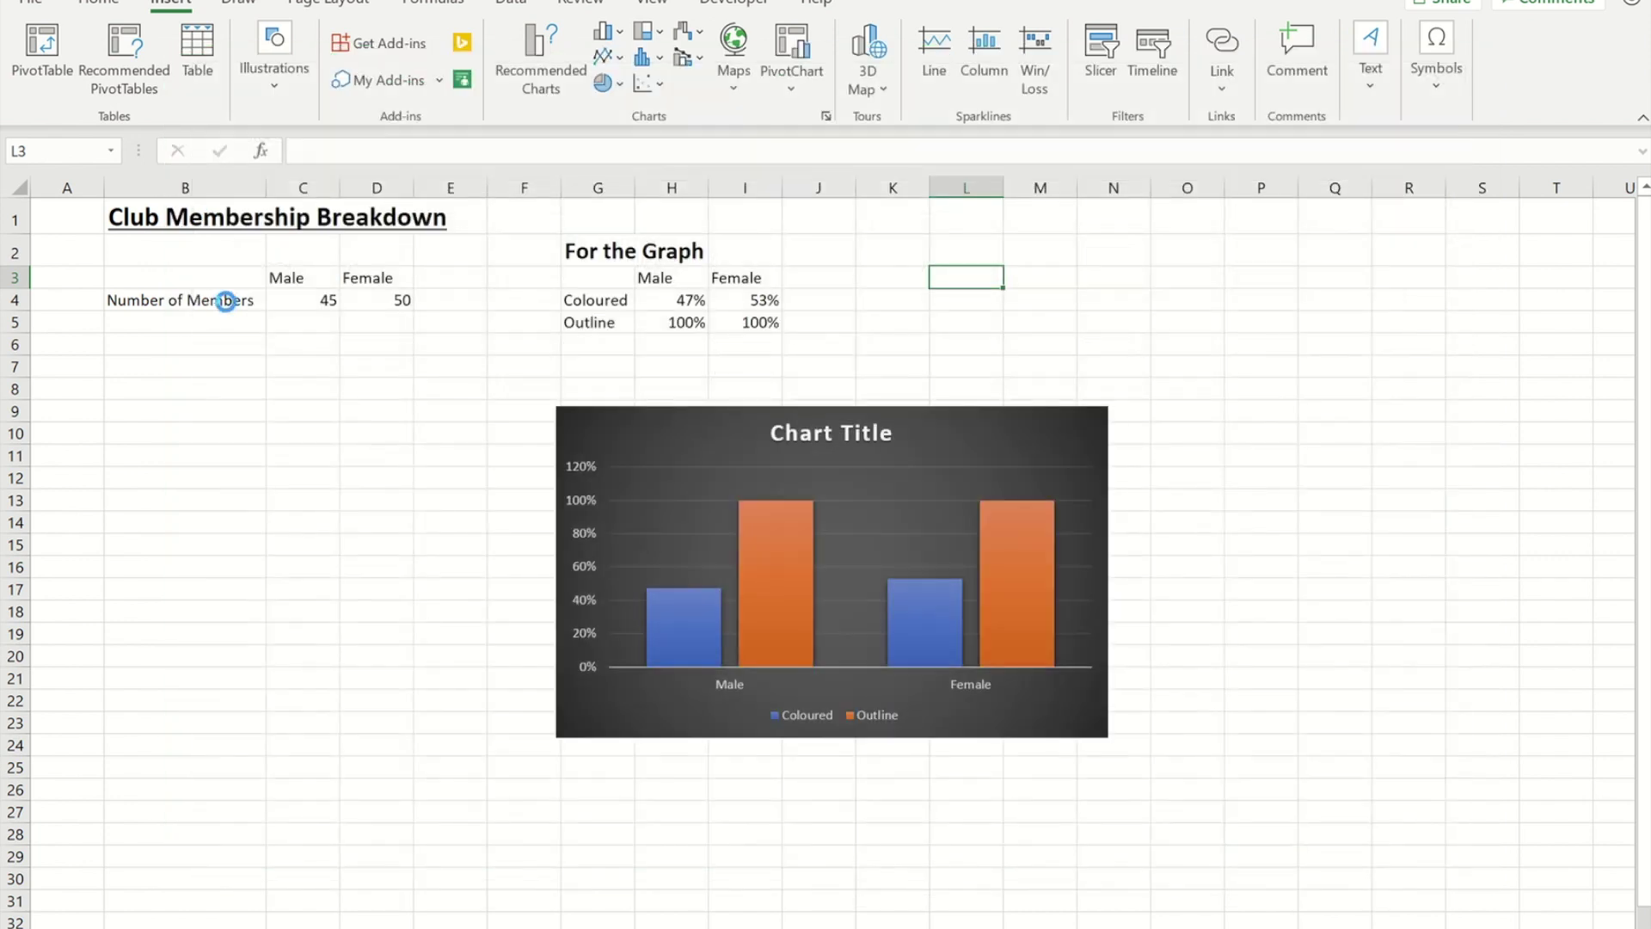
left_click_drag(965, 297, 1248, 277)
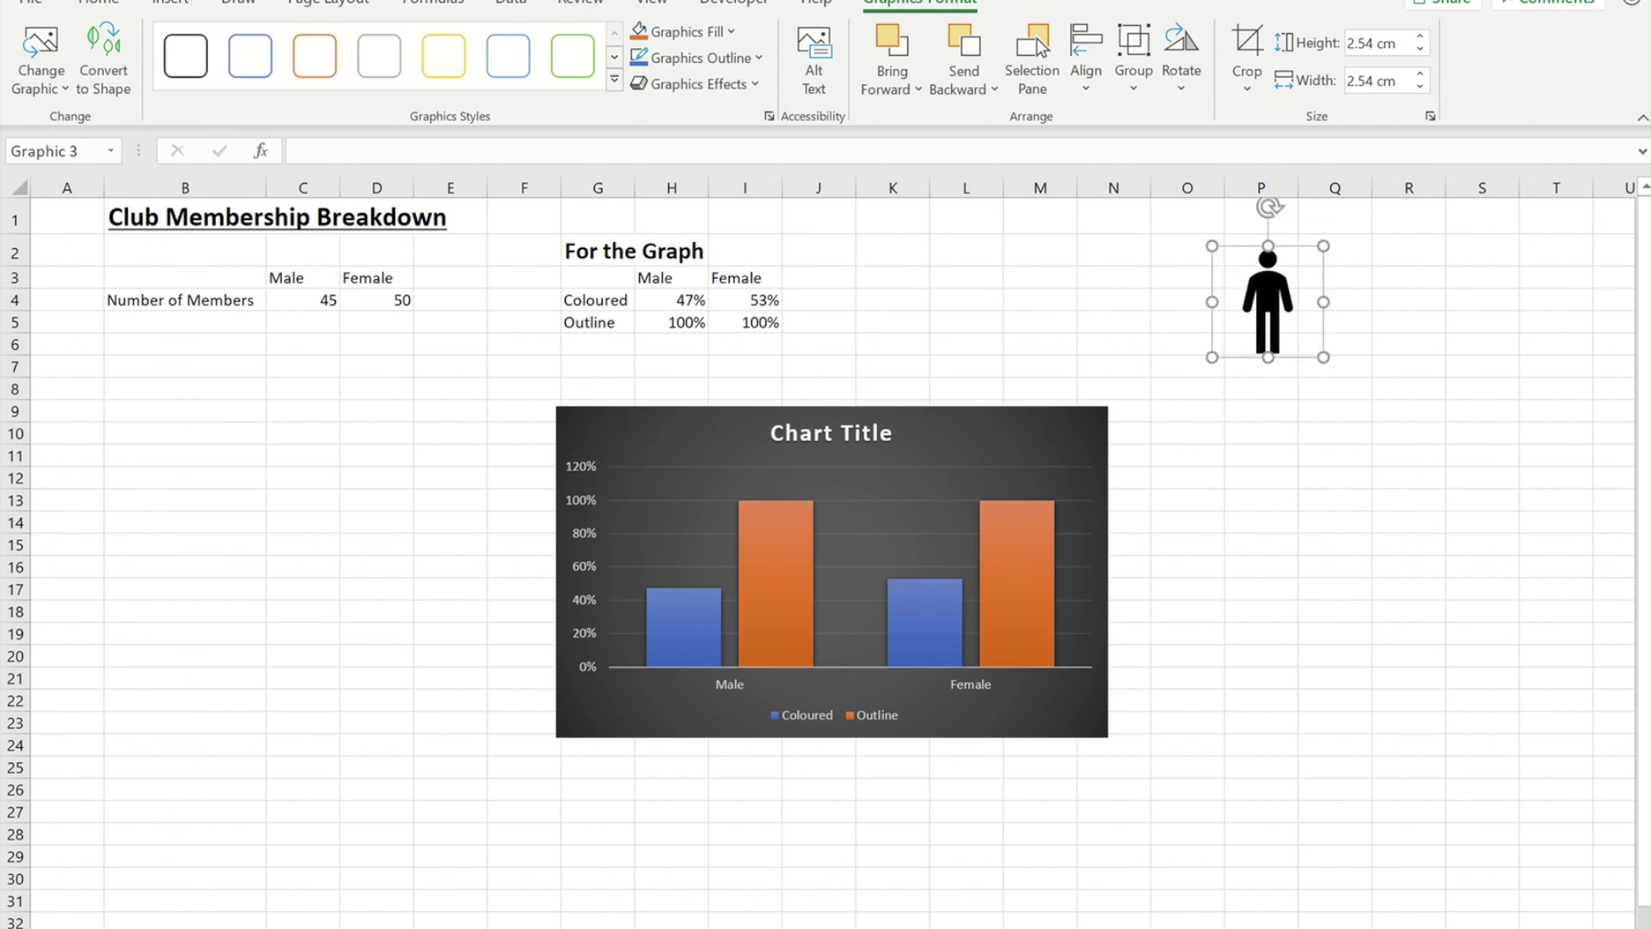
Insert the standing woman icon from a 'female' icon search beside the man icon
left_click(182, 7)
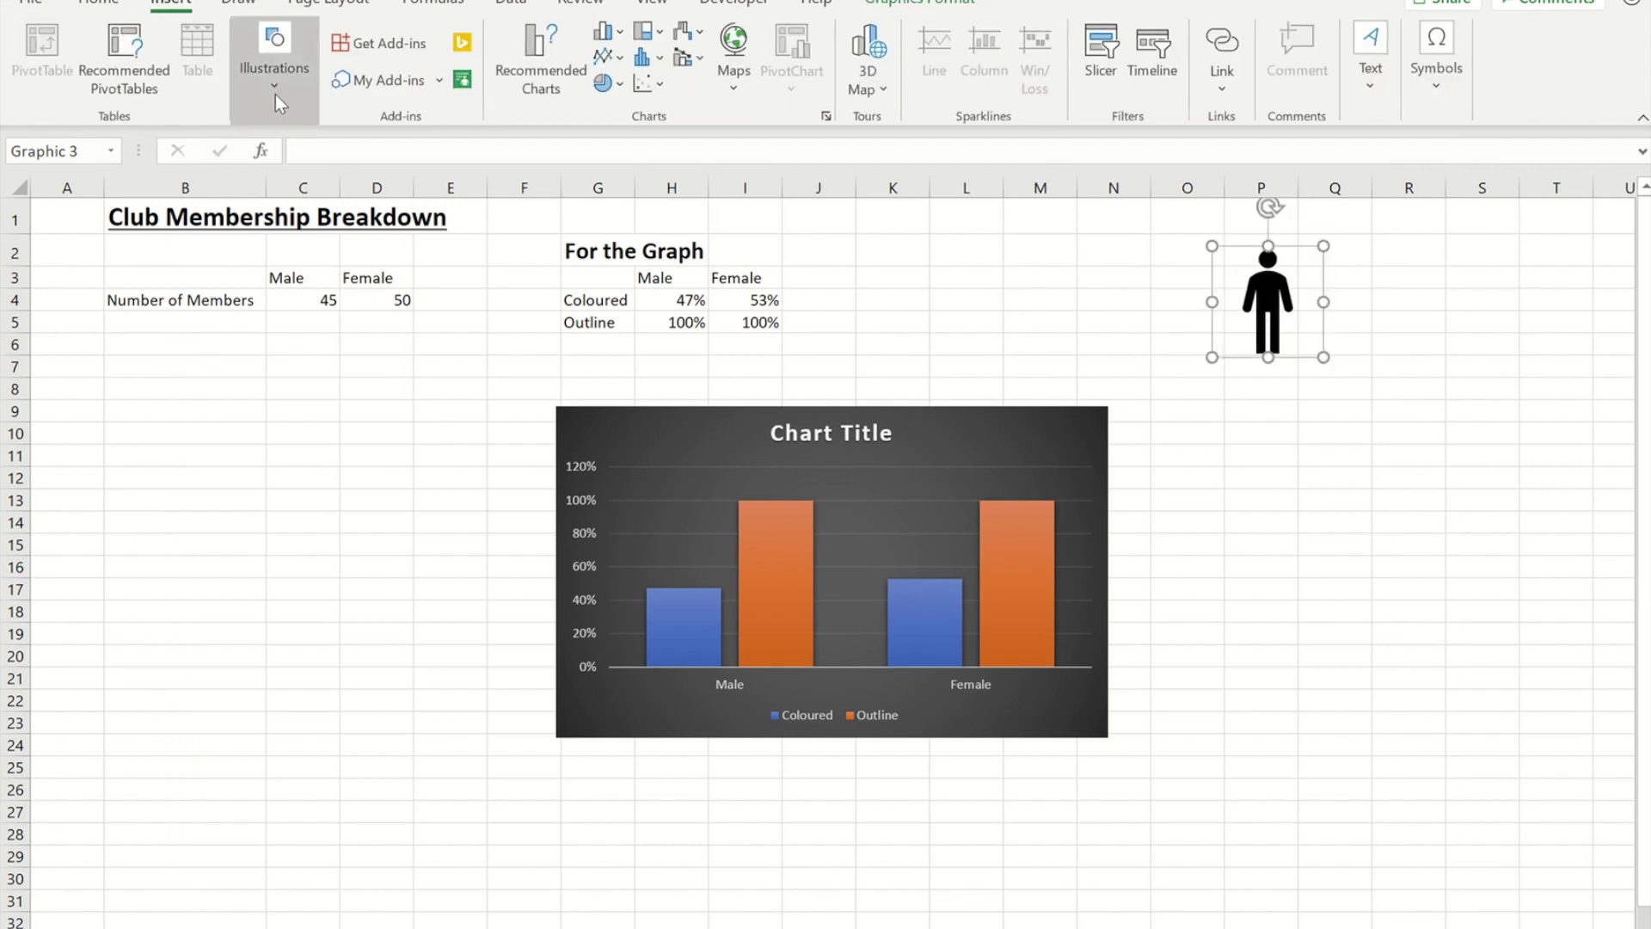
left_click(275, 95)
left_click(321, 194)
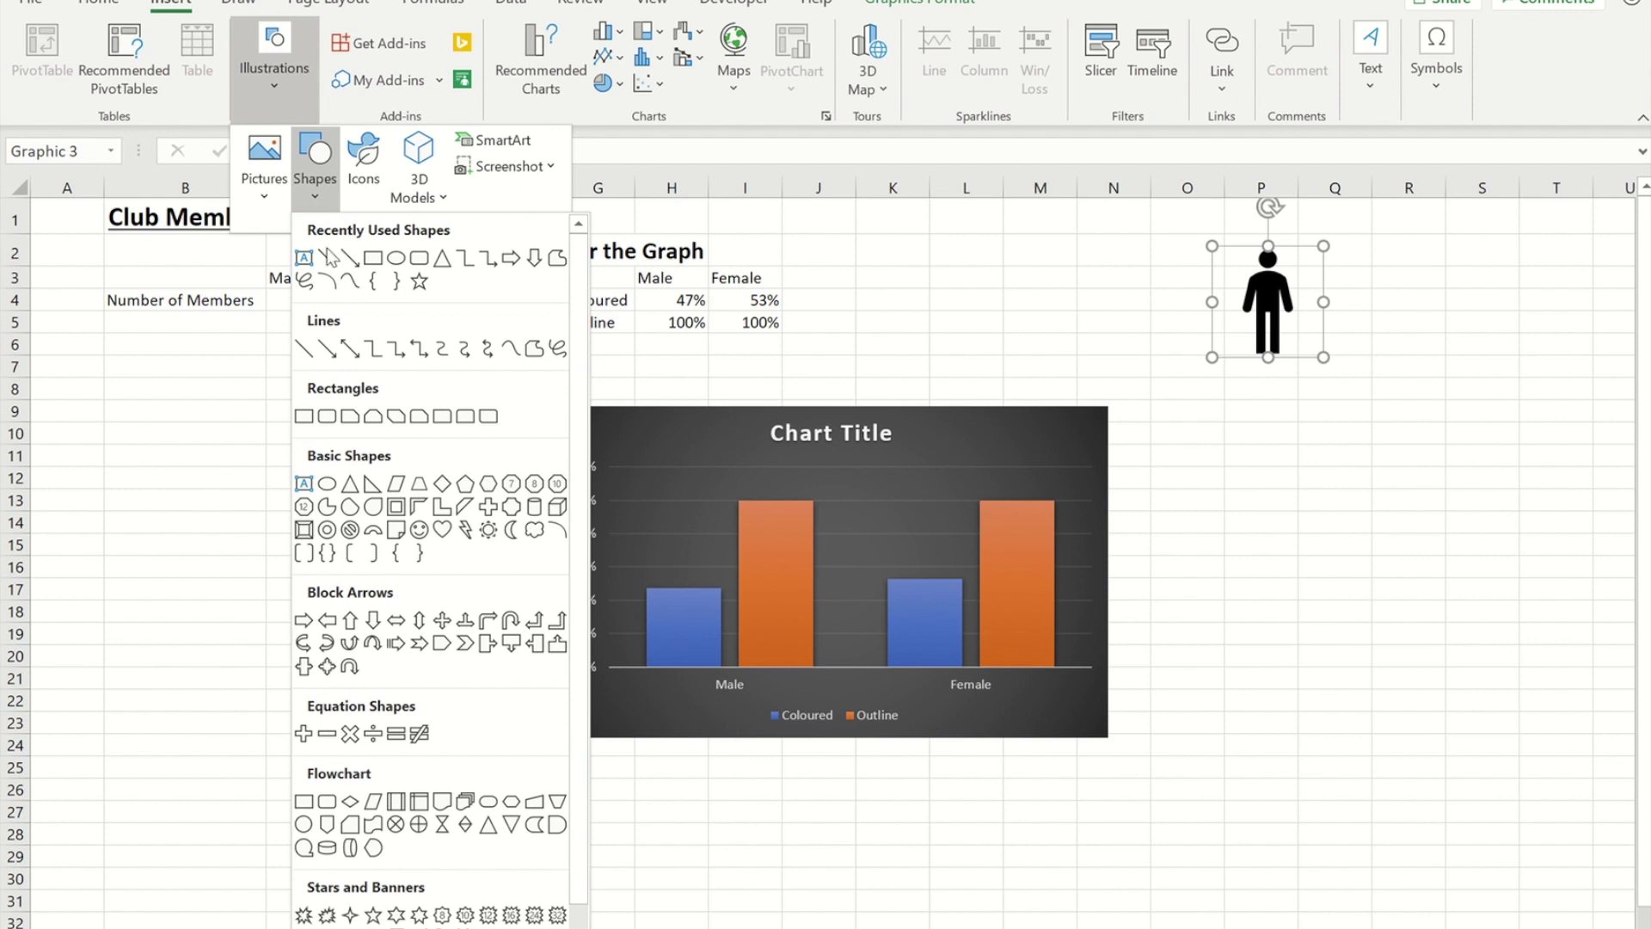
left_click(368, 192)
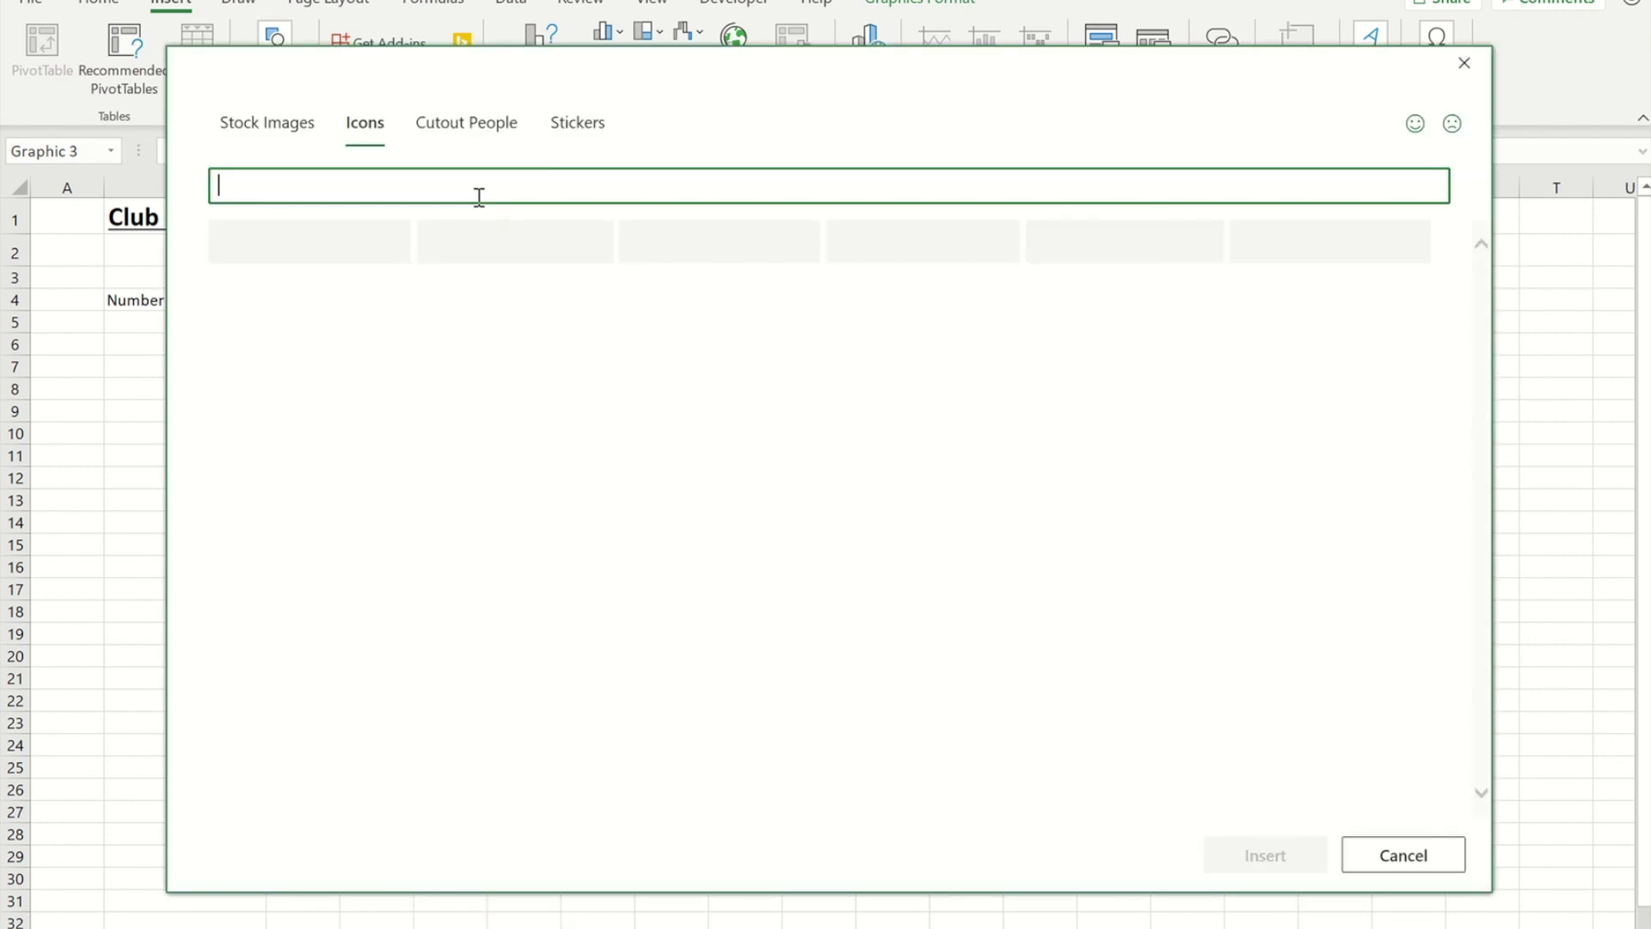
type("f")
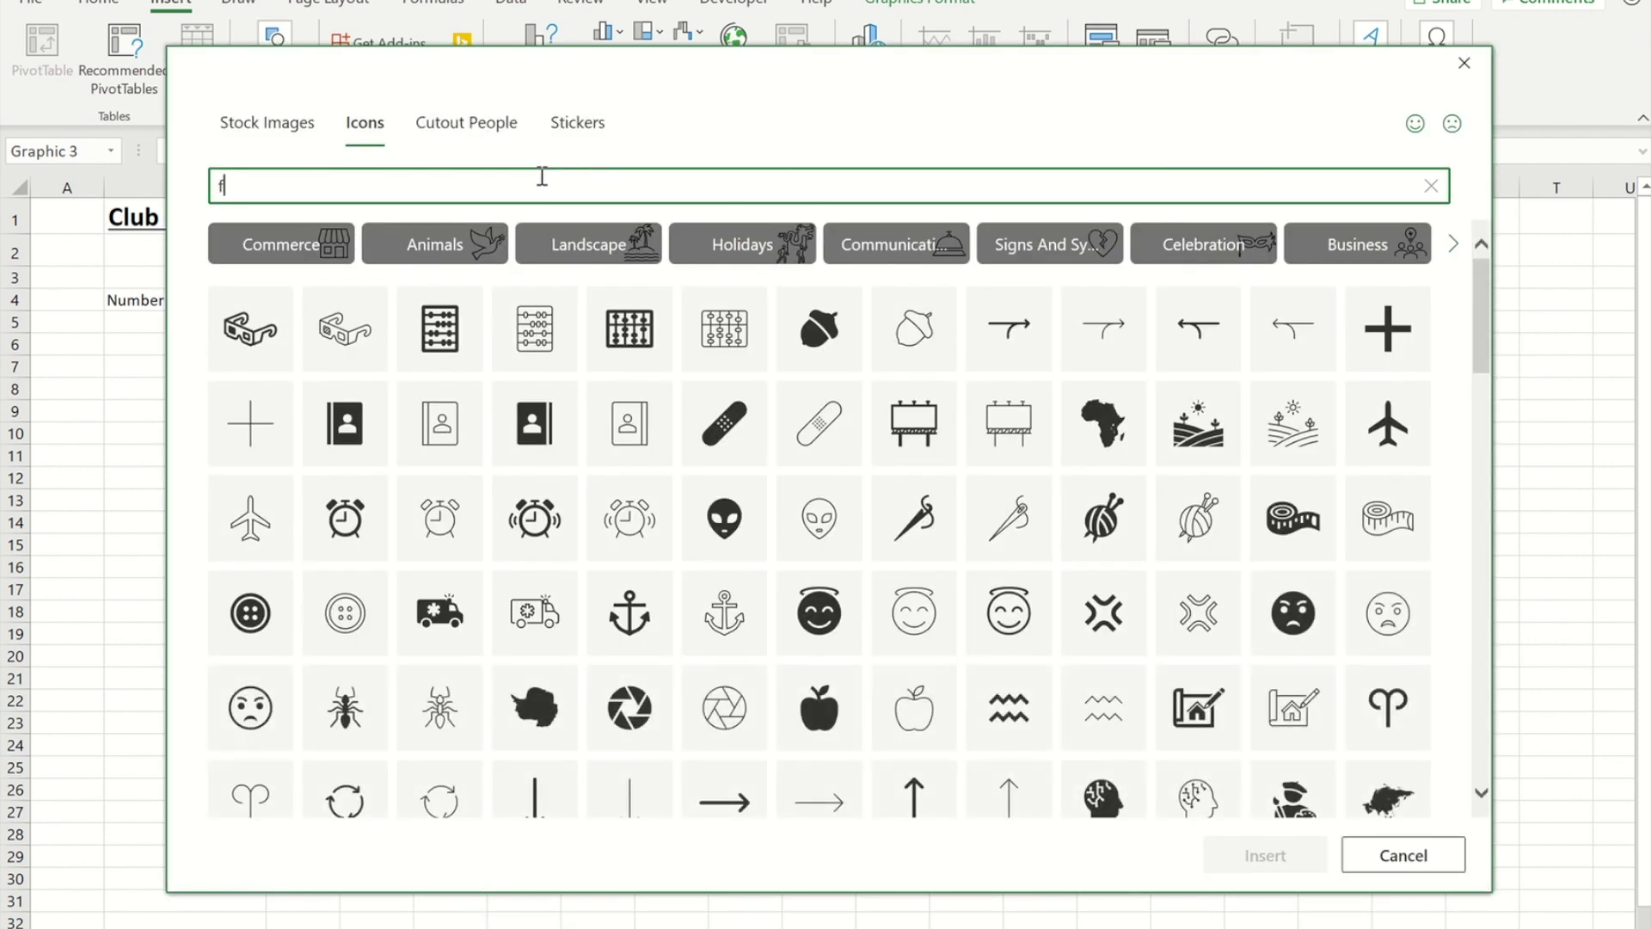
type("emale")
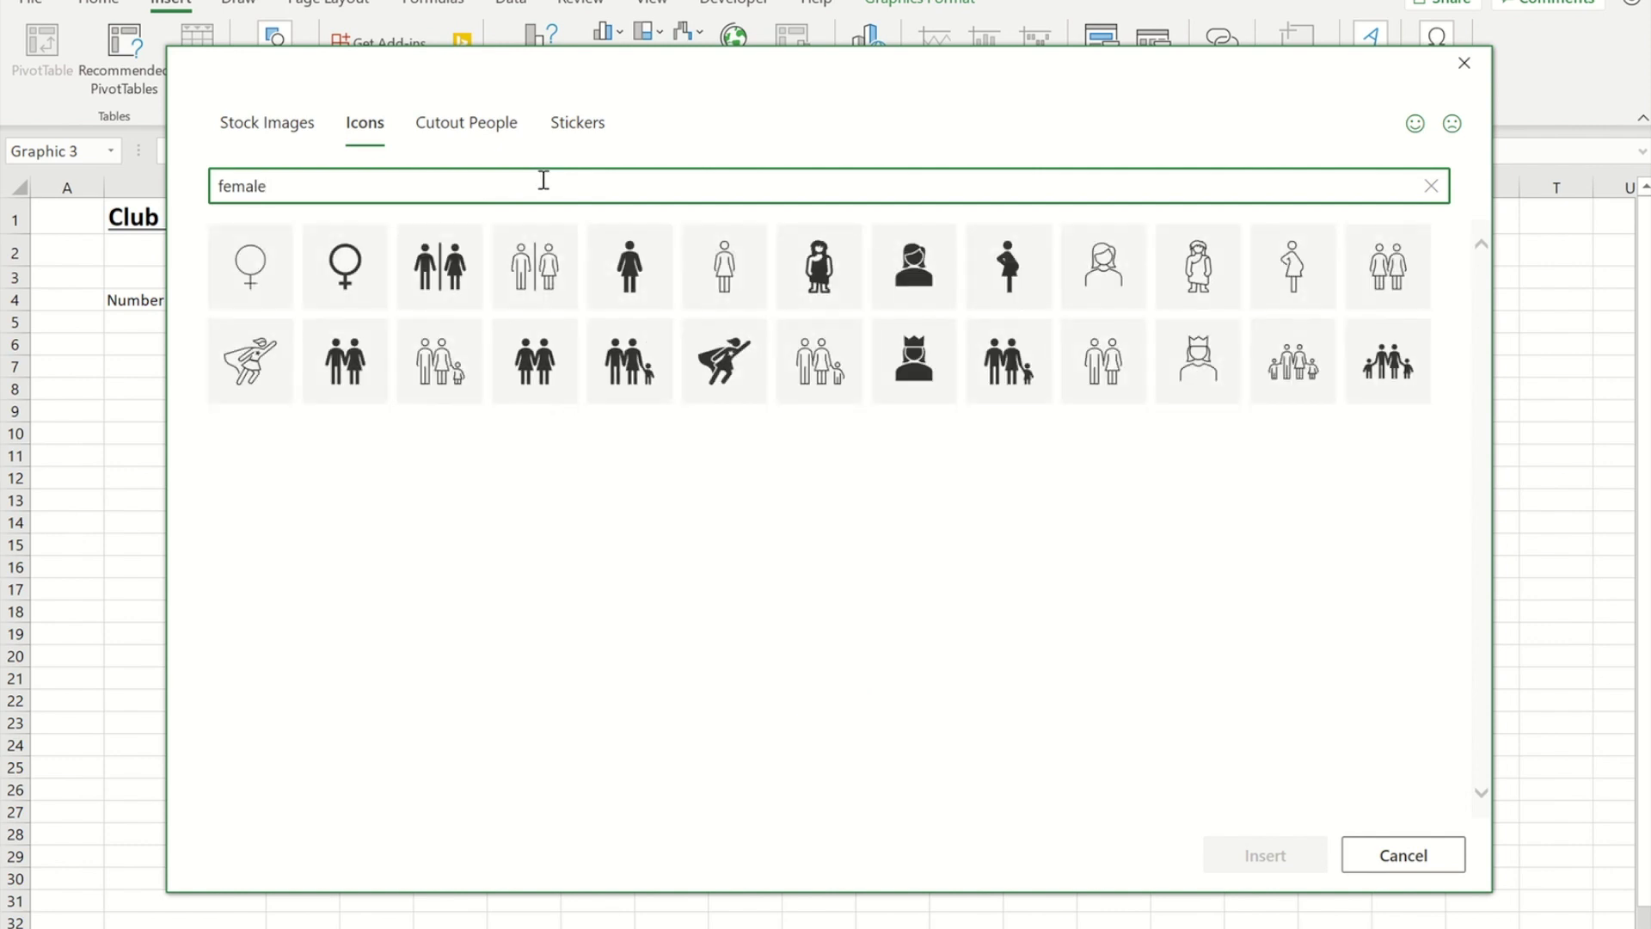
left_click(633, 299)
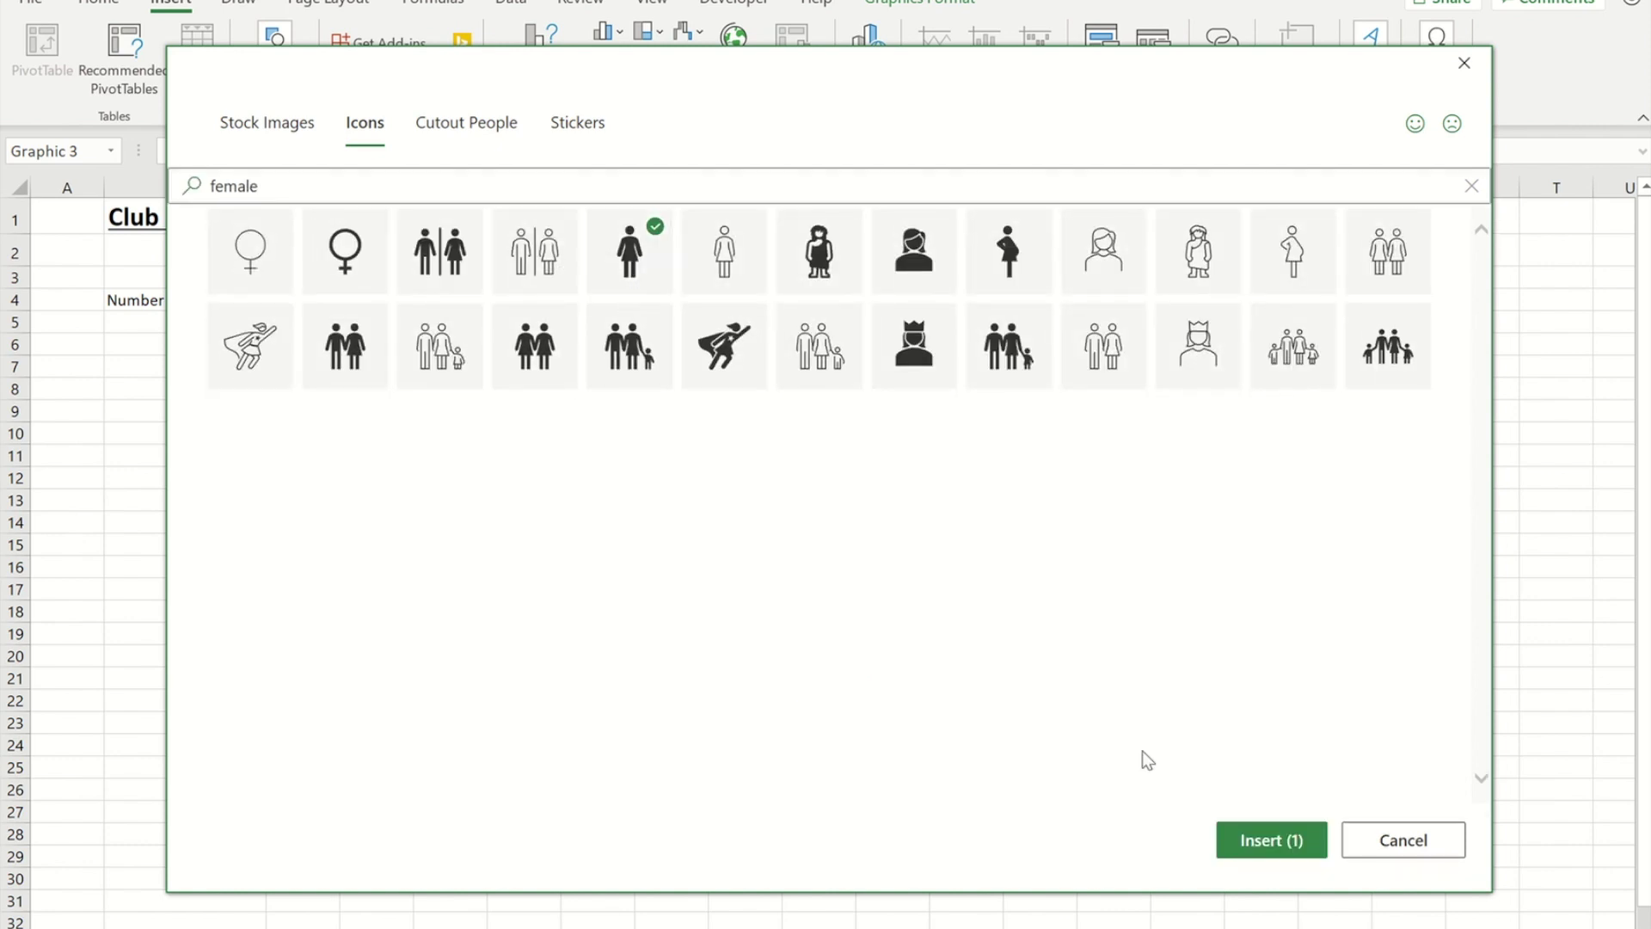
left_click(1271, 845)
left_click_drag(1017, 318, 1351, 297)
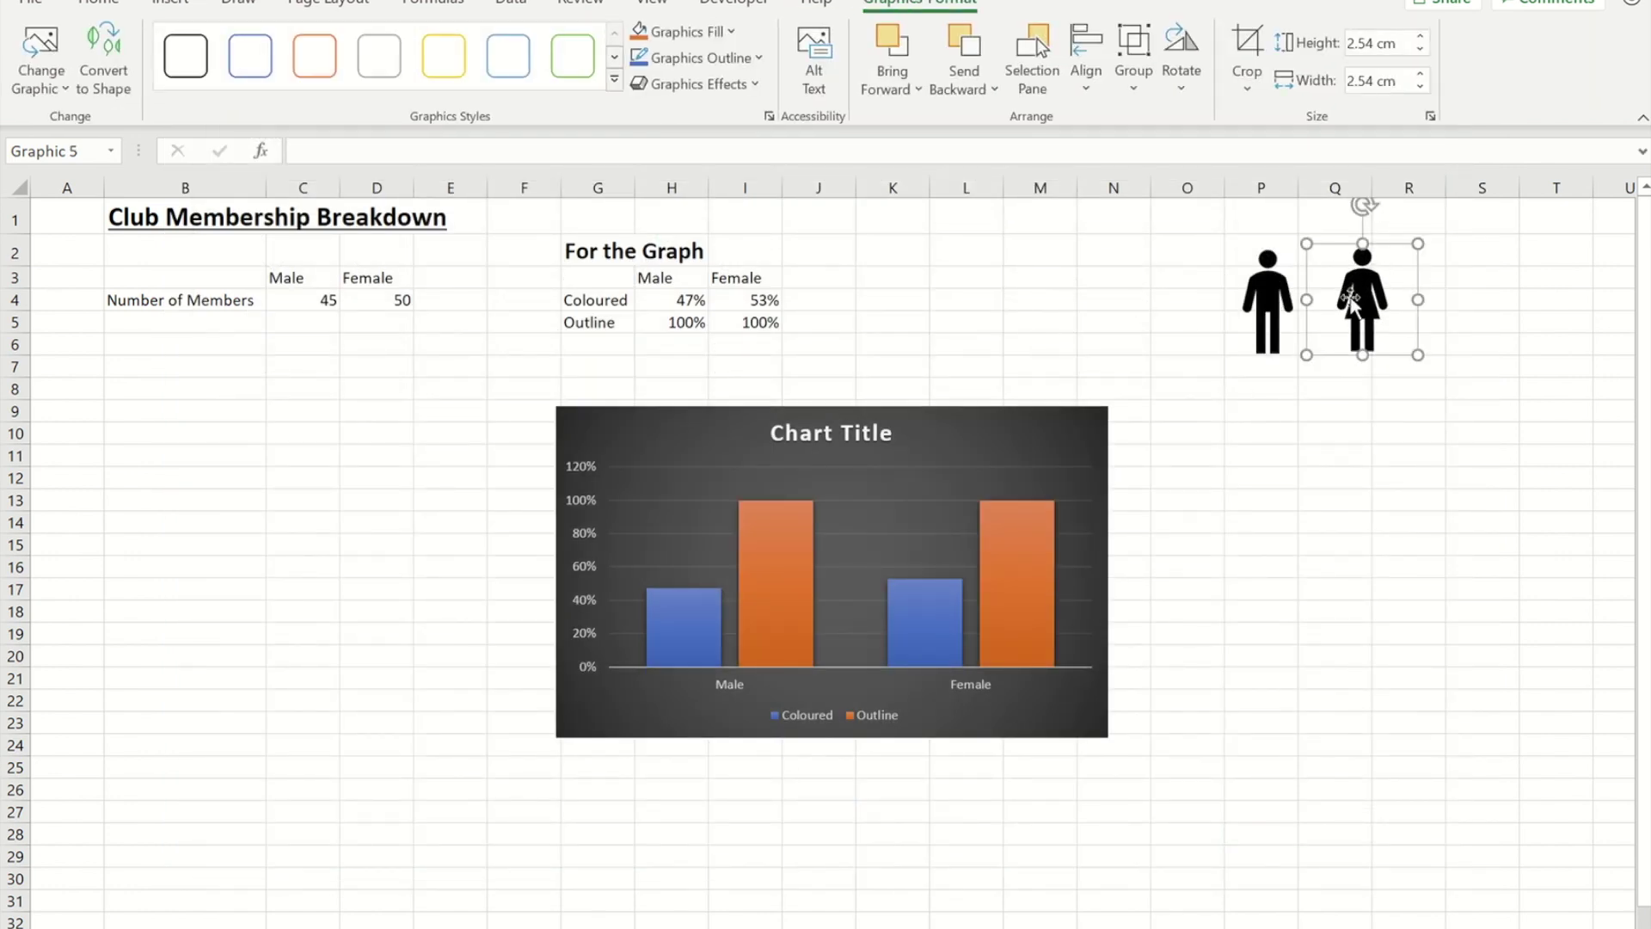
Copy both icons down into rows 9–13 and make the top pair white with black outlines
left_click(1268, 296, "ctrl")
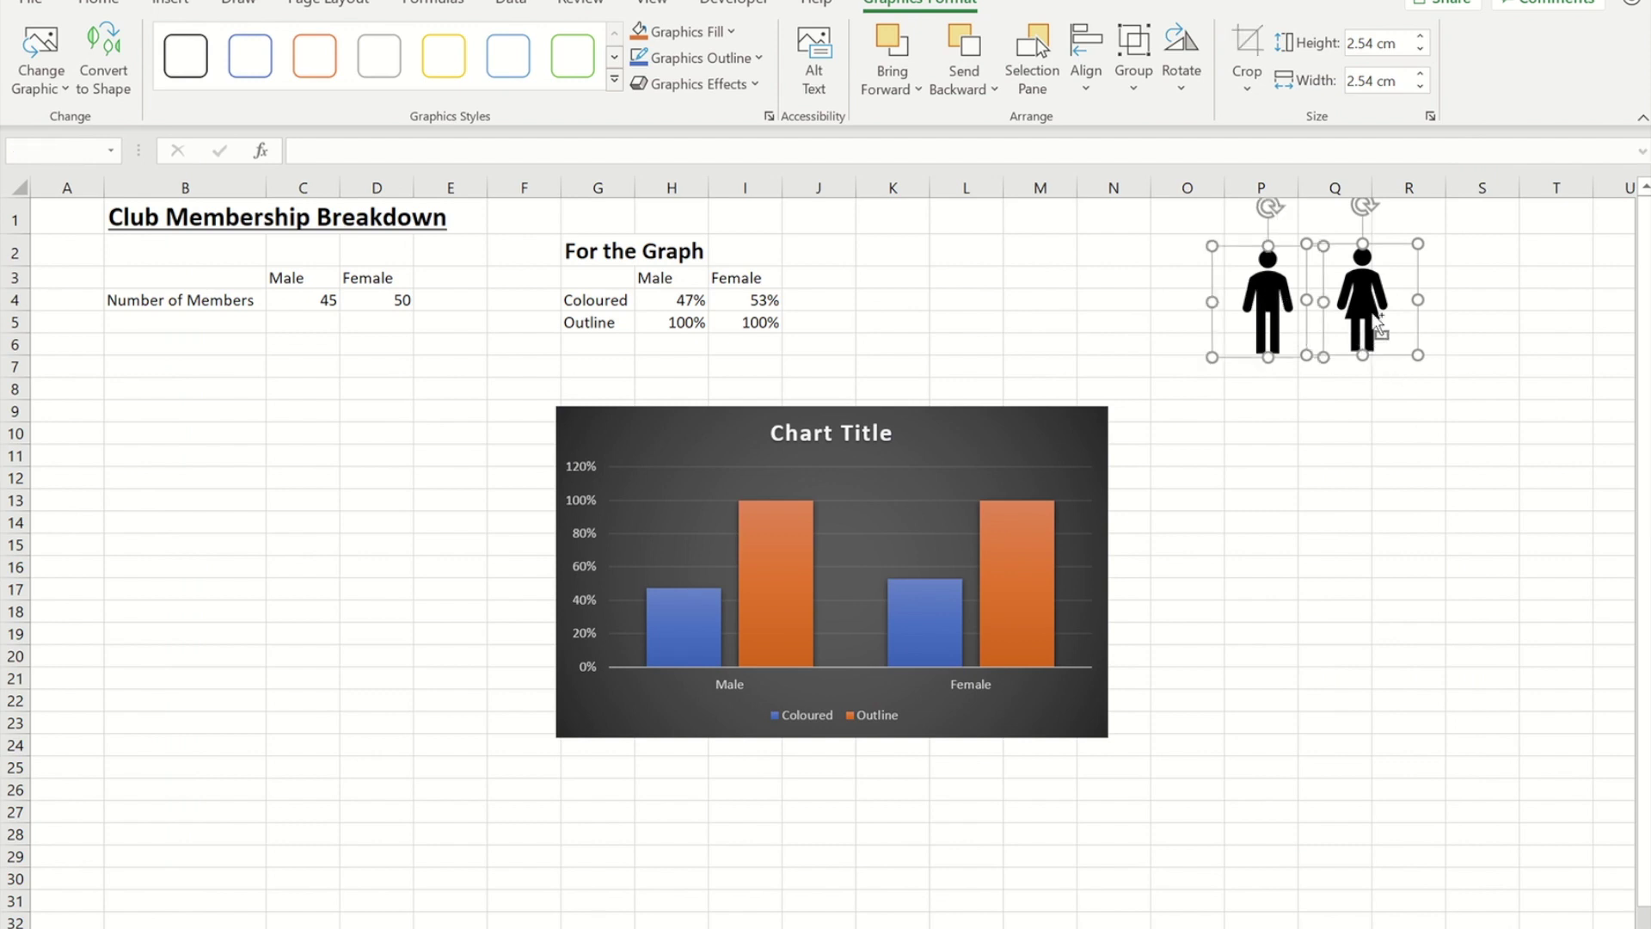
left_click_drag(1379, 325, 1381, 473)
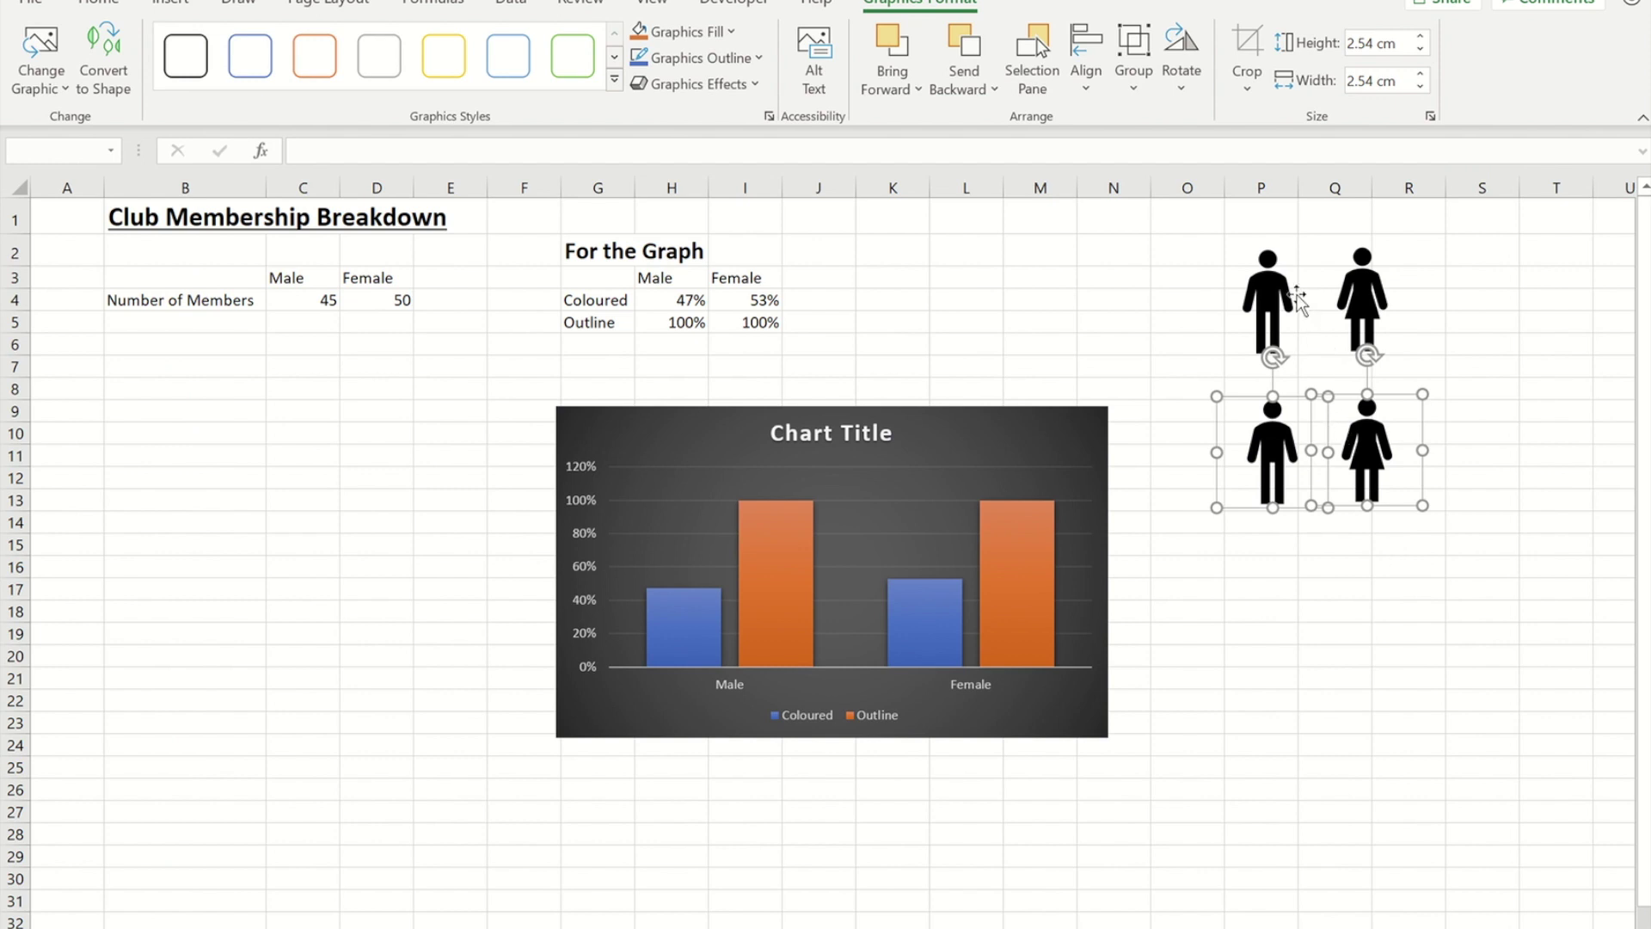
left_click(1269, 301)
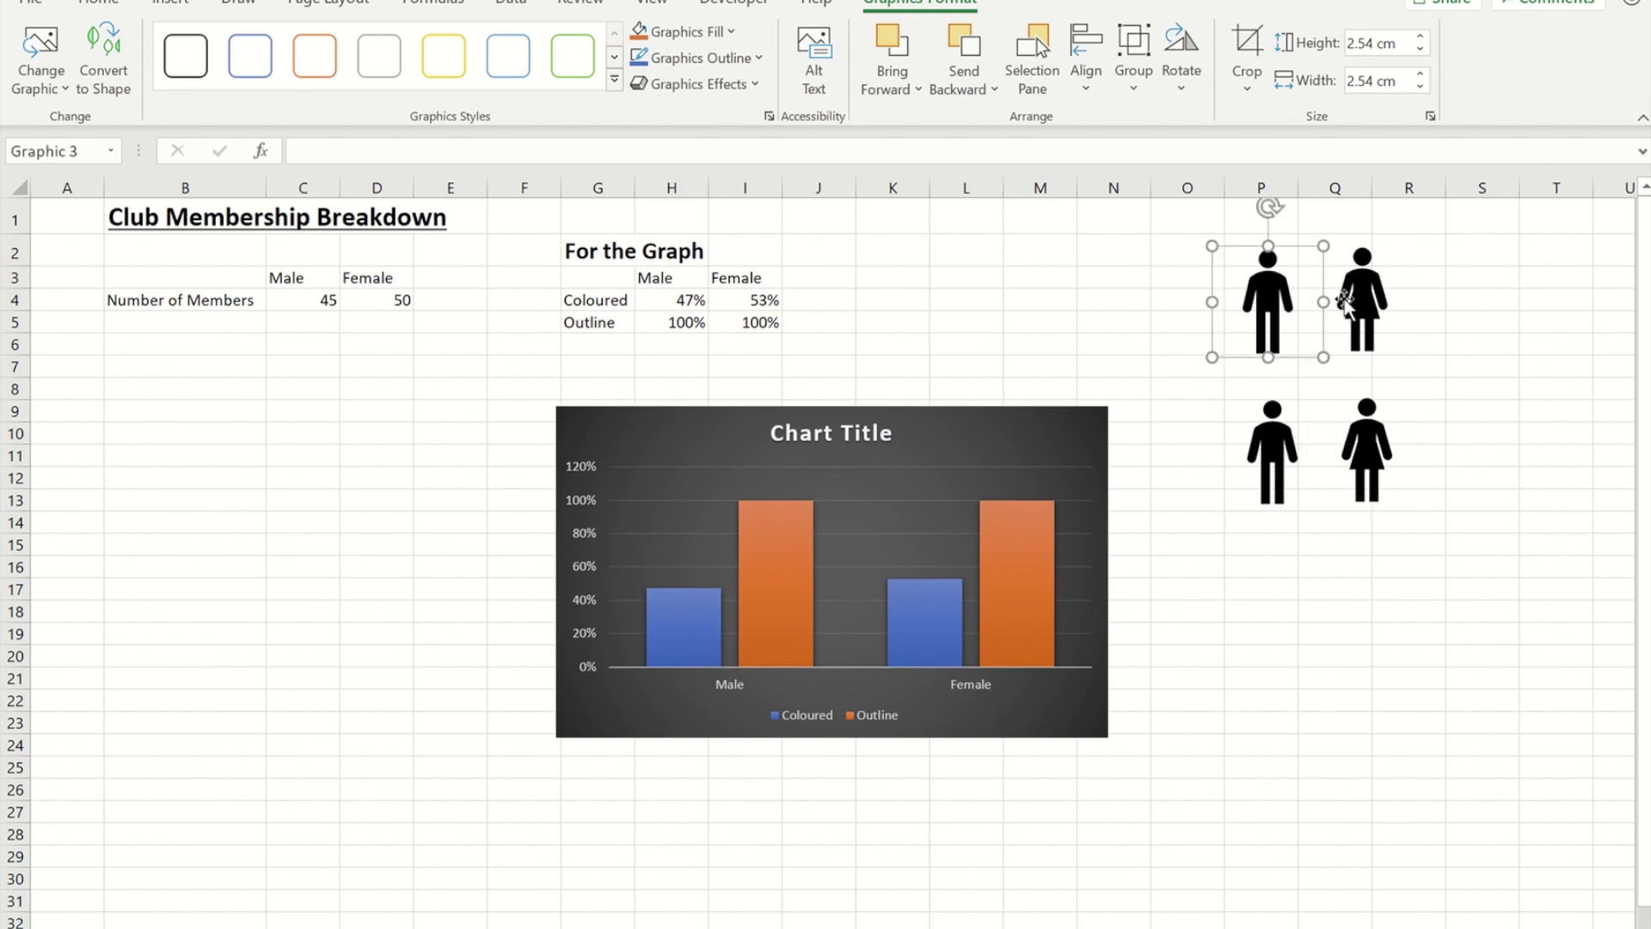
left_click(1372, 302, "shift")
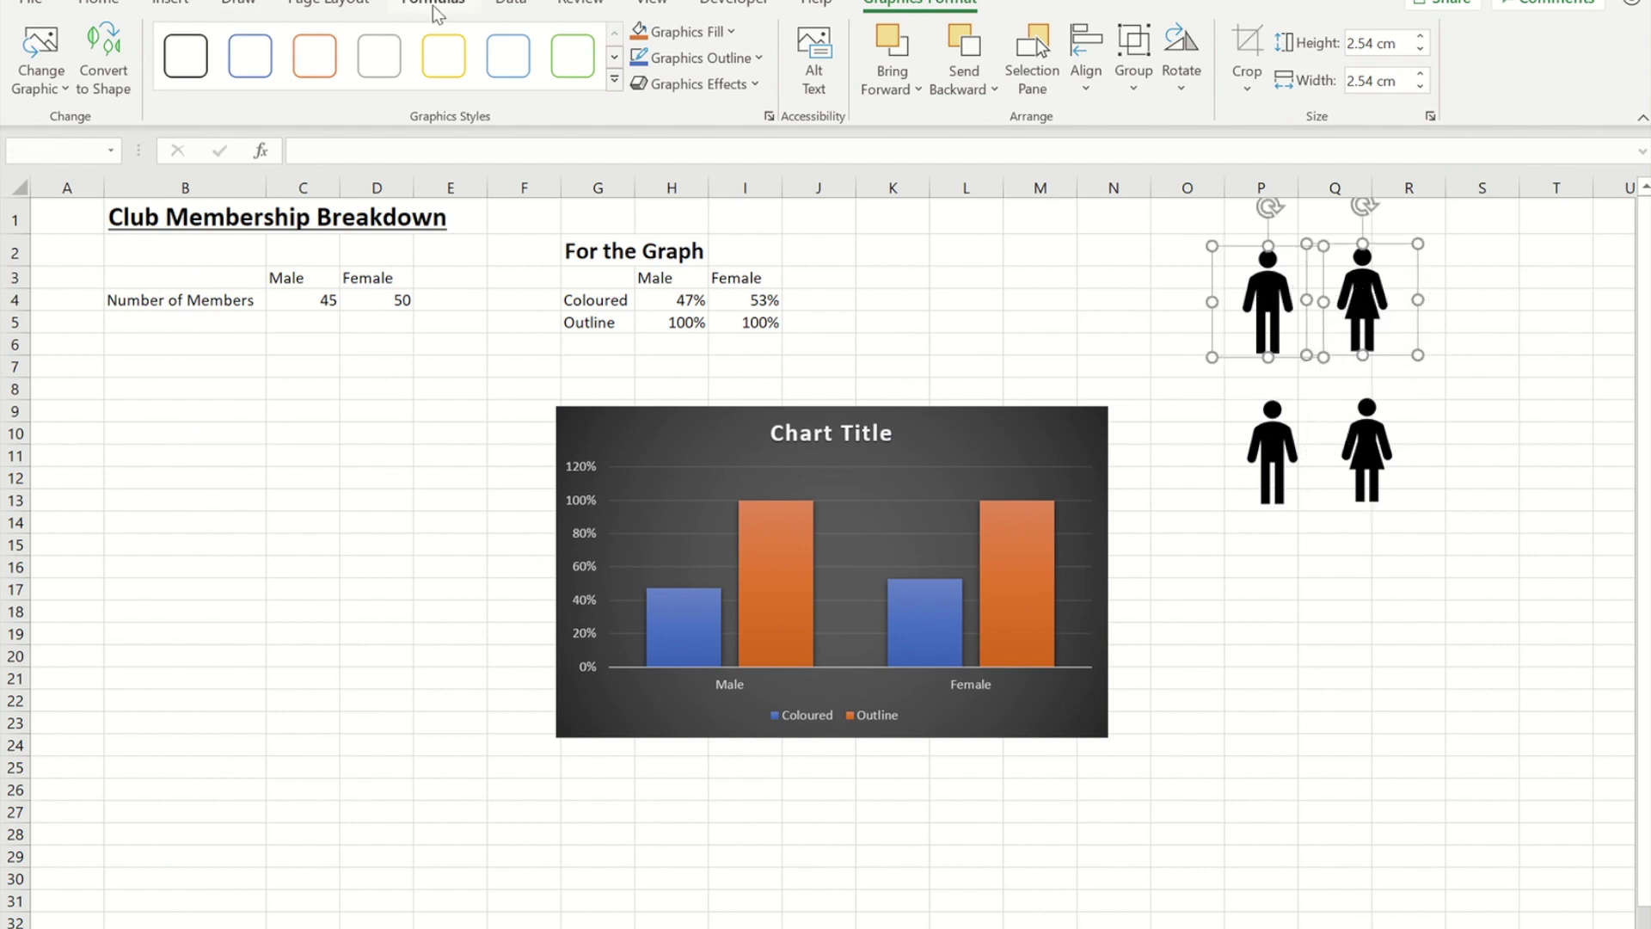
left_click(733, 33)
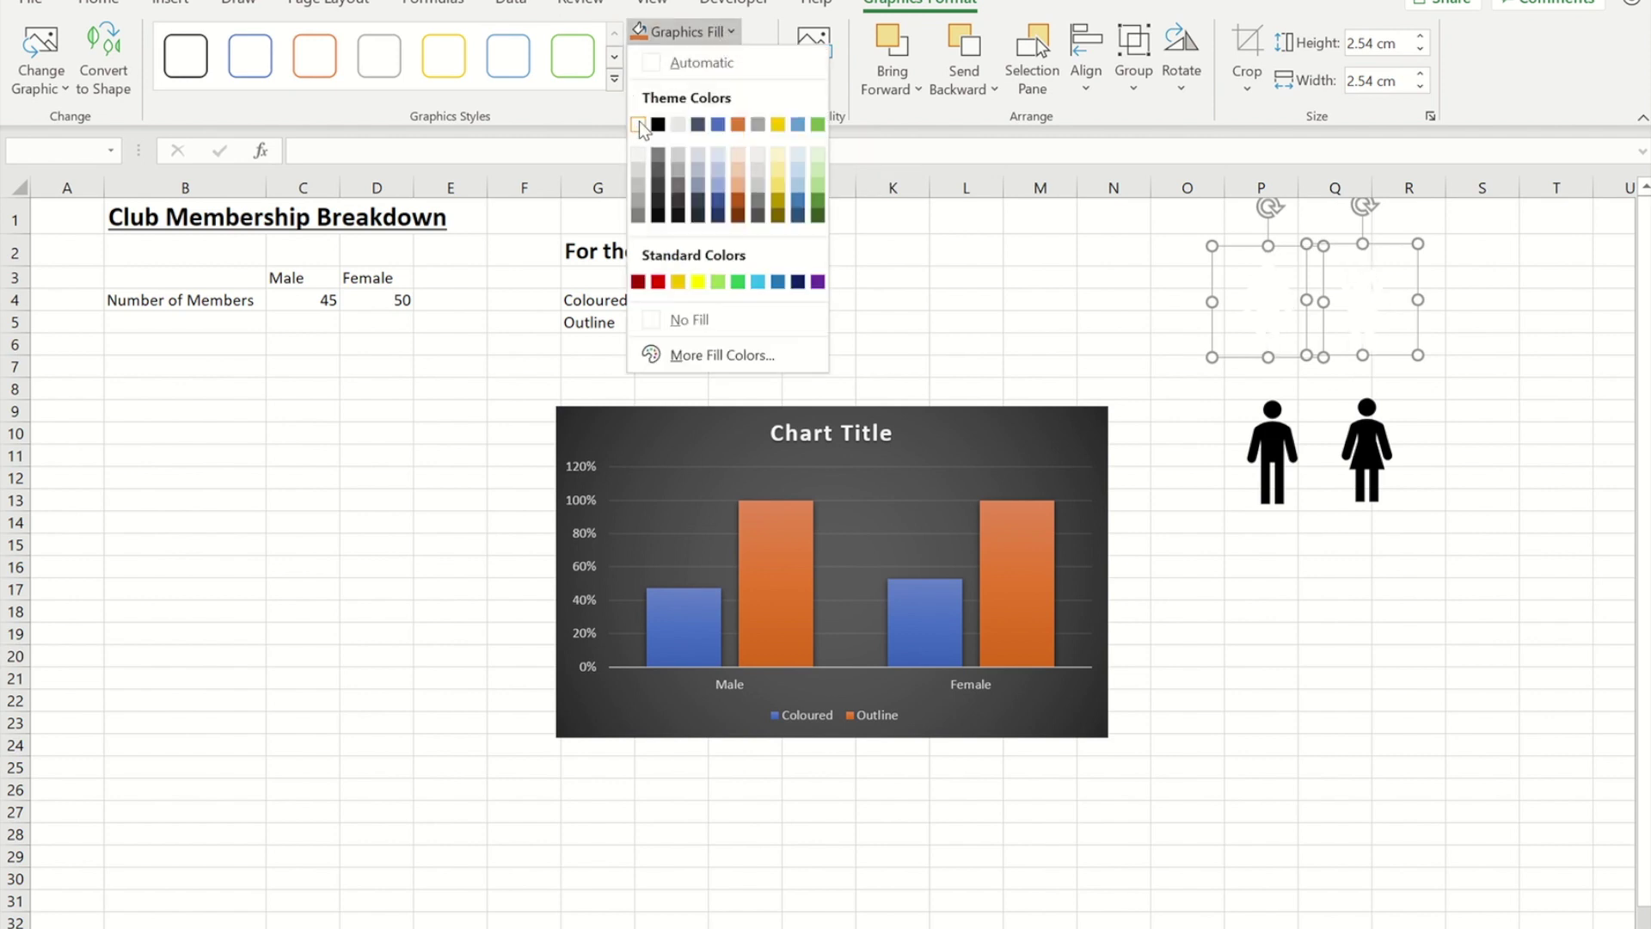
left_click(638, 123)
left_click(755, 59)
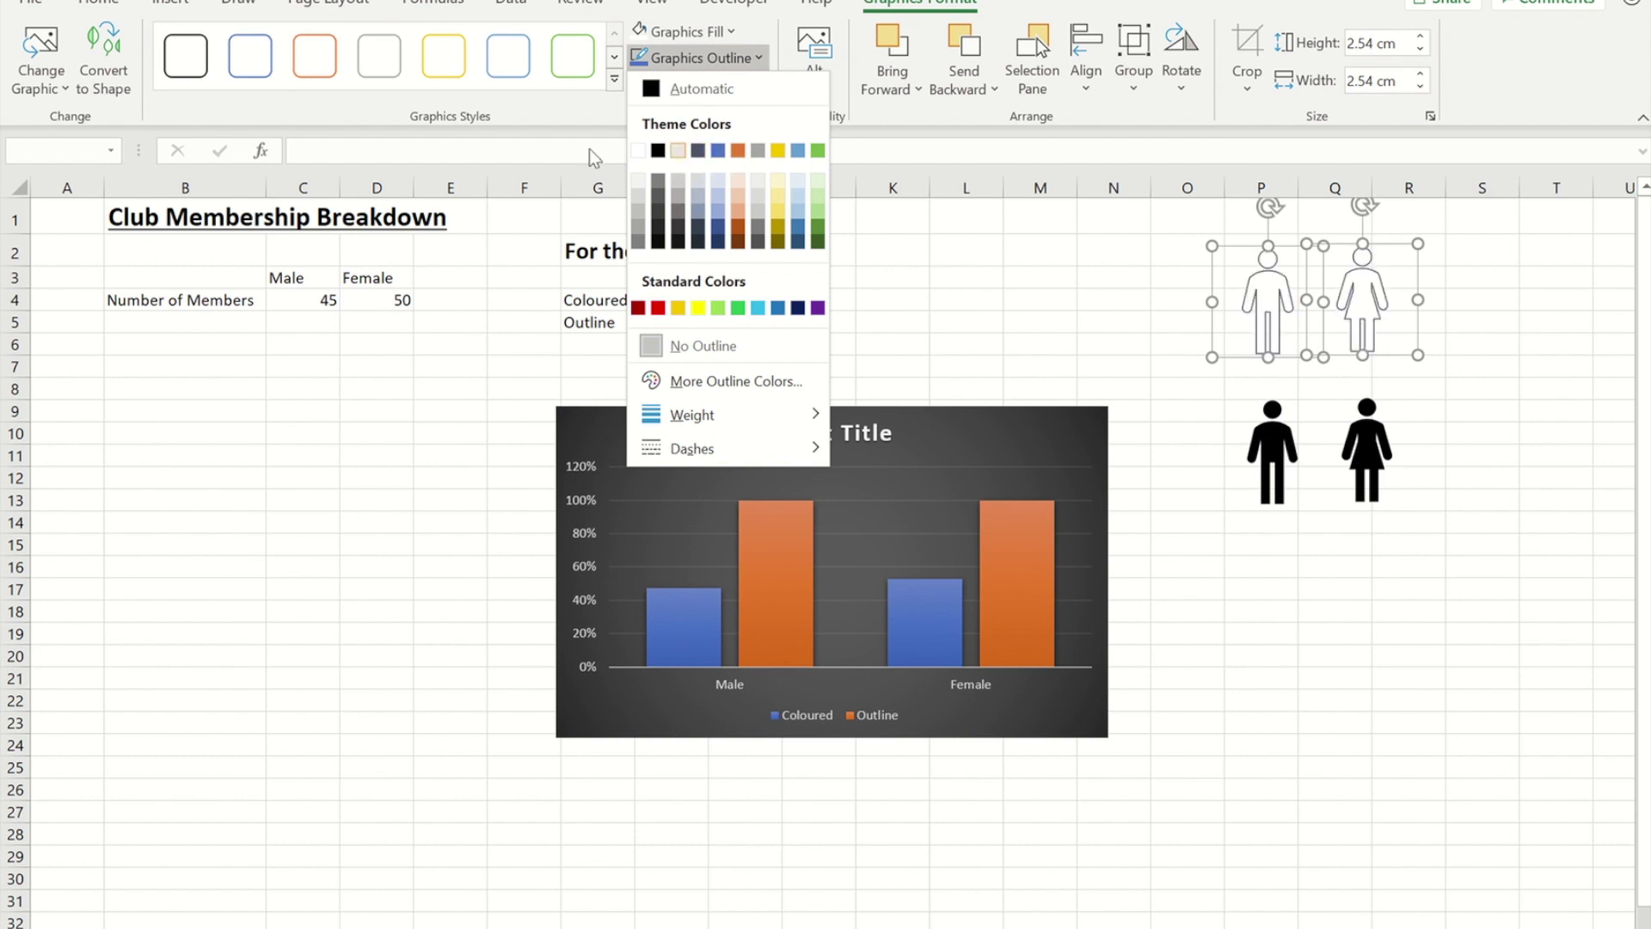
left_click(657, 152)
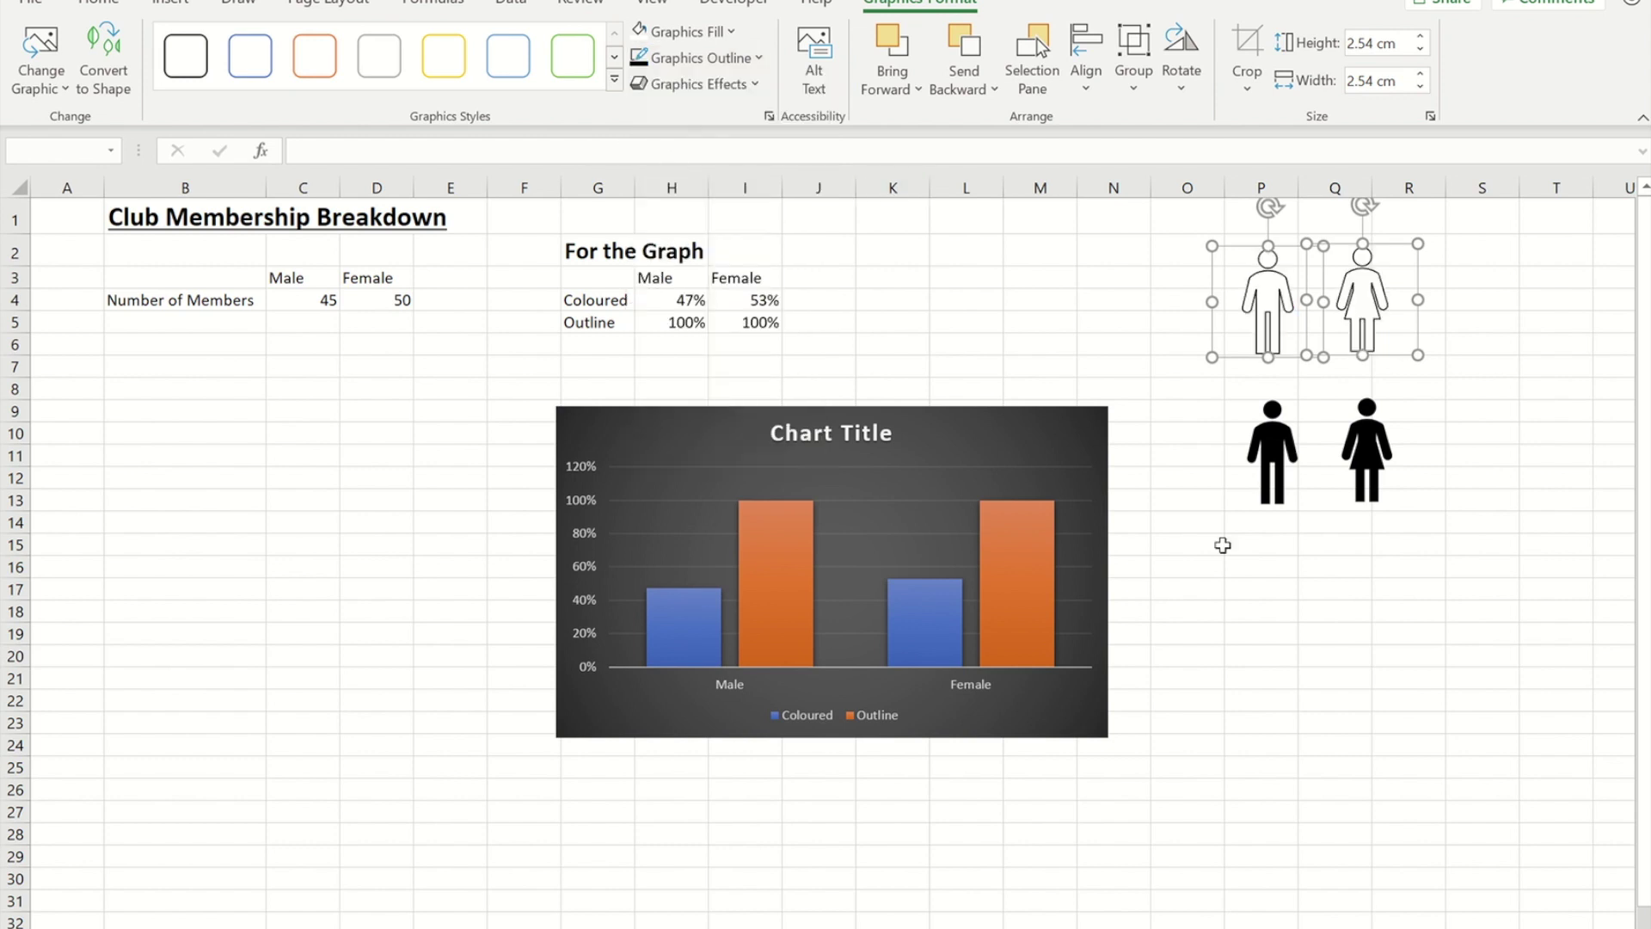
Fill the lower man icon blue and the lower woman icon green
left_click(1273, 462)
left_click(1367, 454)
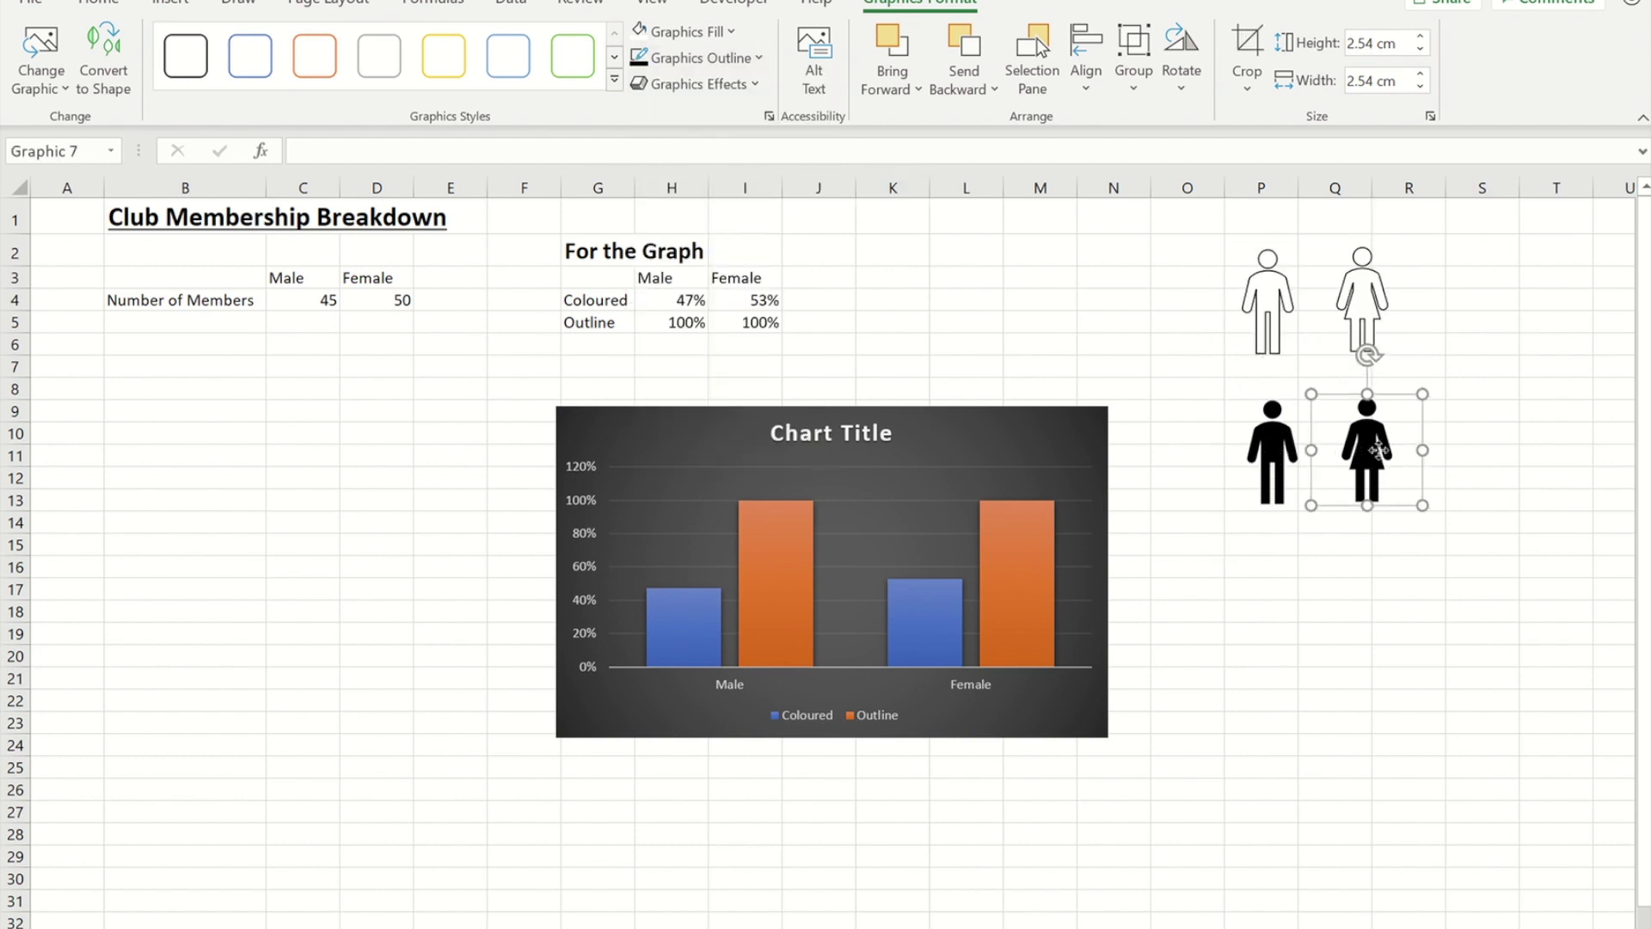
left_click(1294, 461)
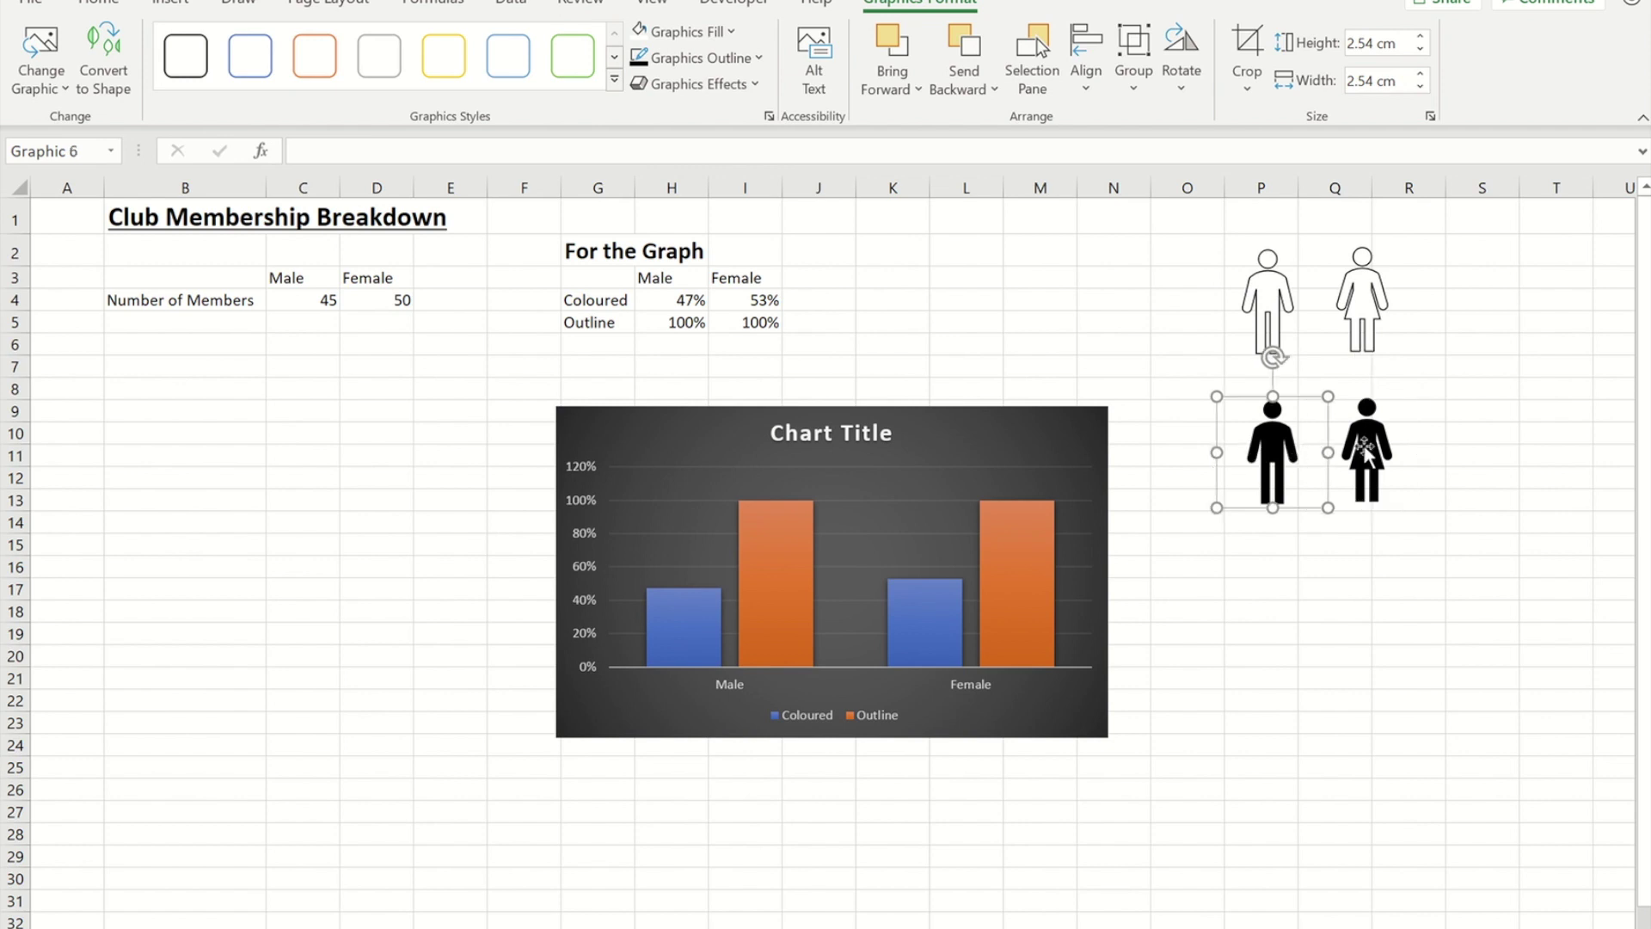
left_click(731, 32)
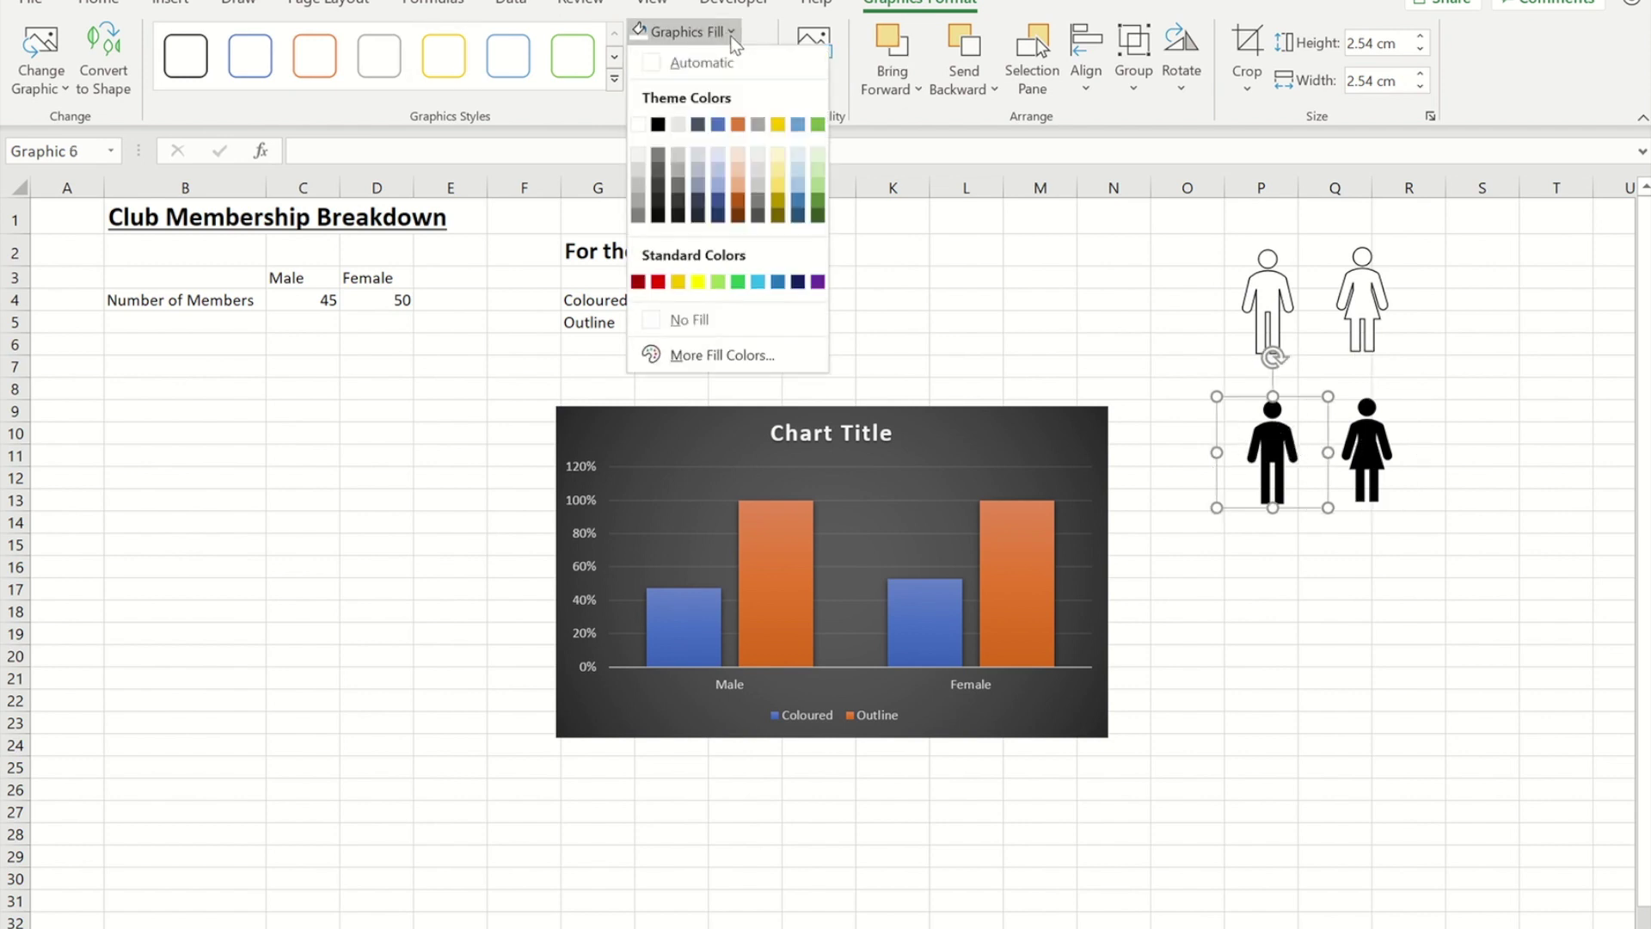
left_click(777, 283)
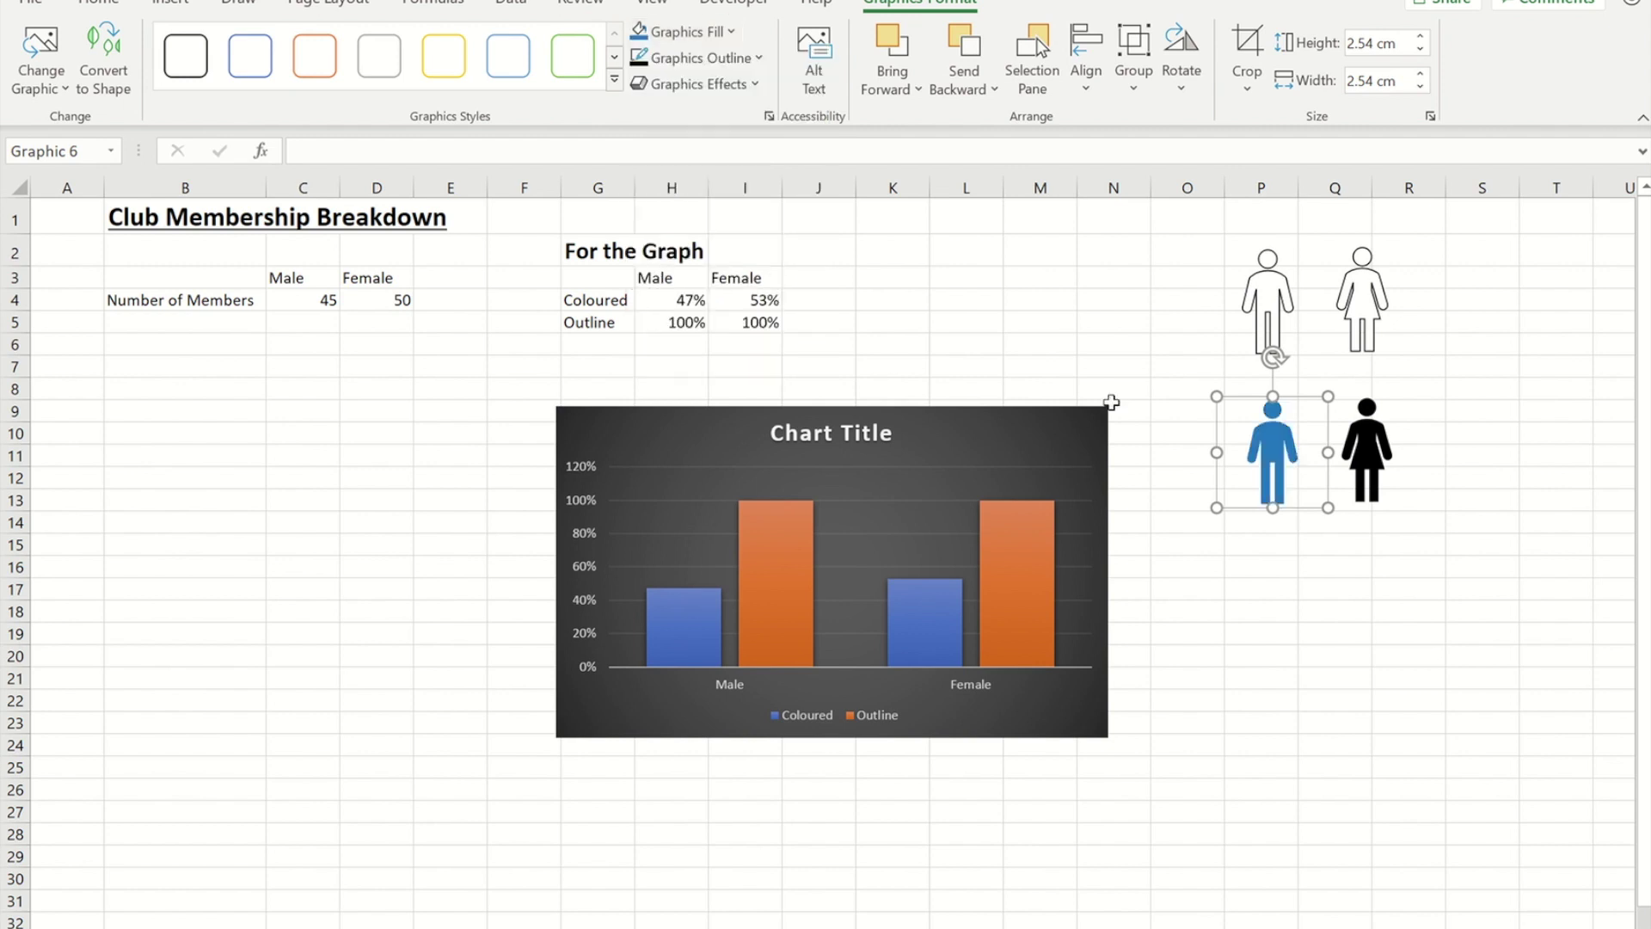
left_click(1385, 454)
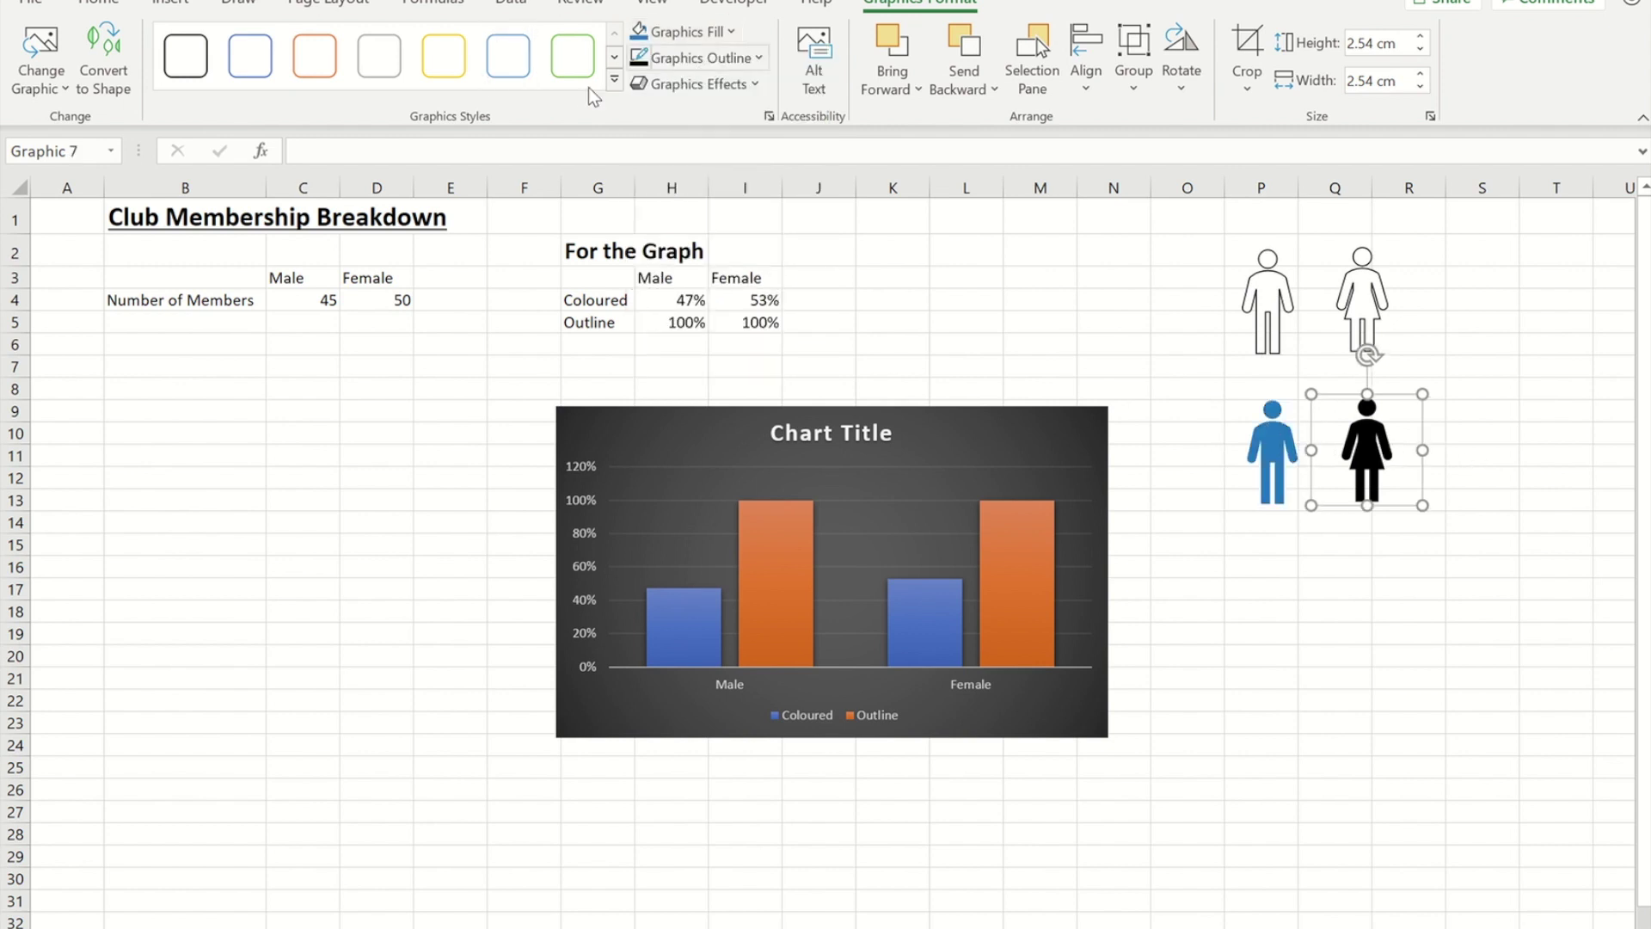
left_click(731, 34)
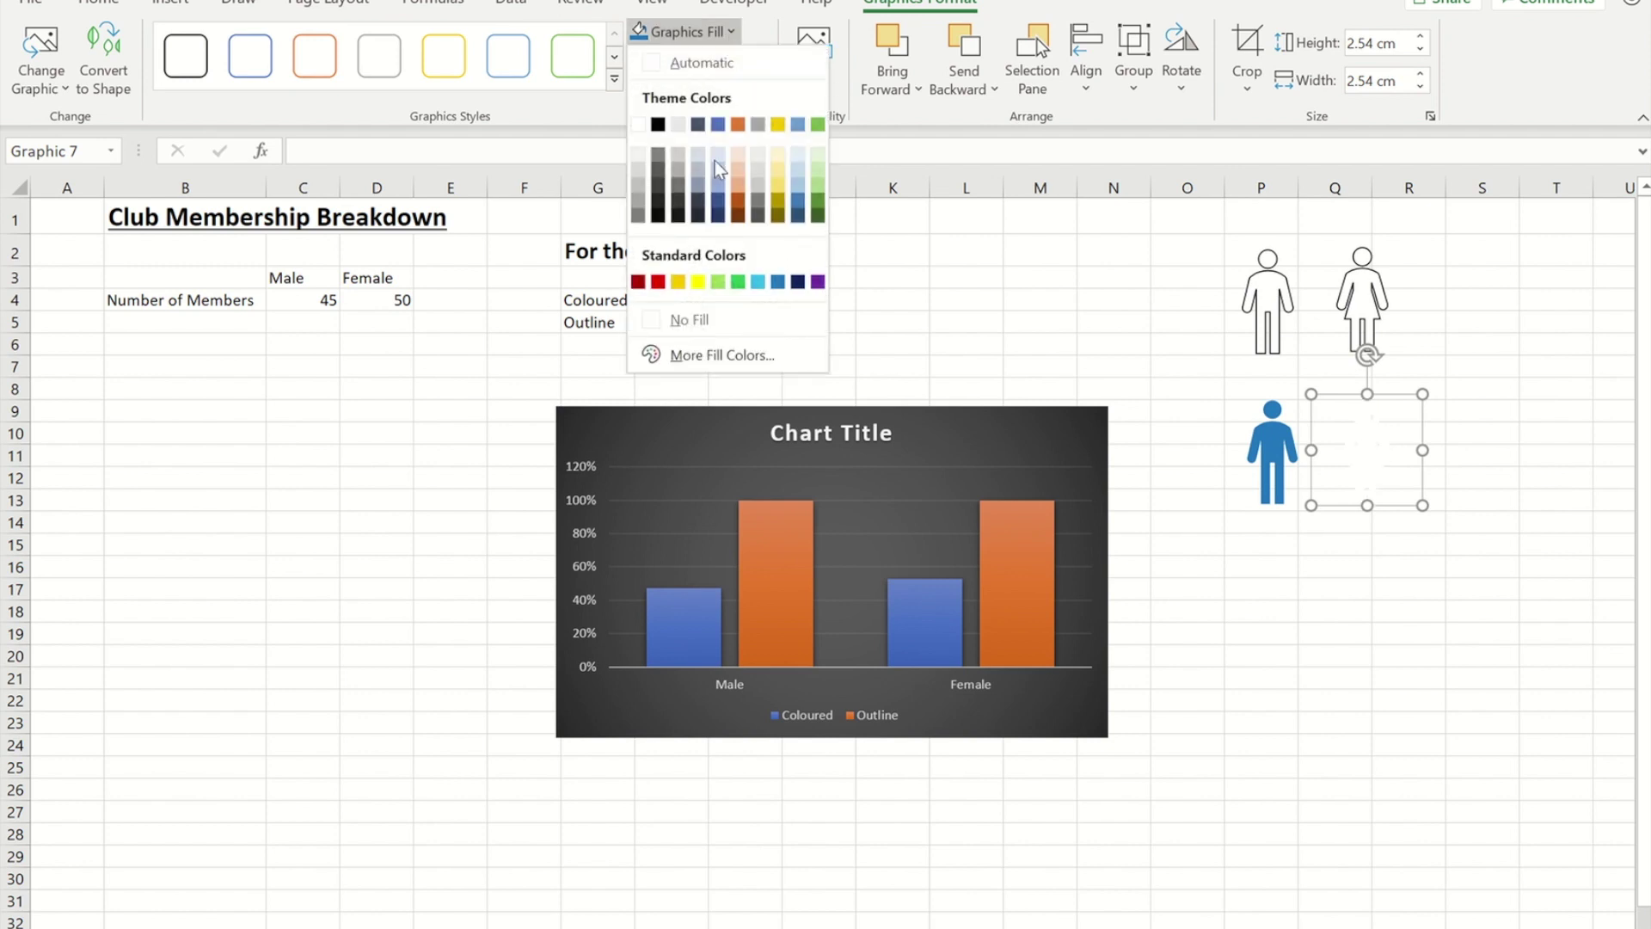
left_click(741, 286)
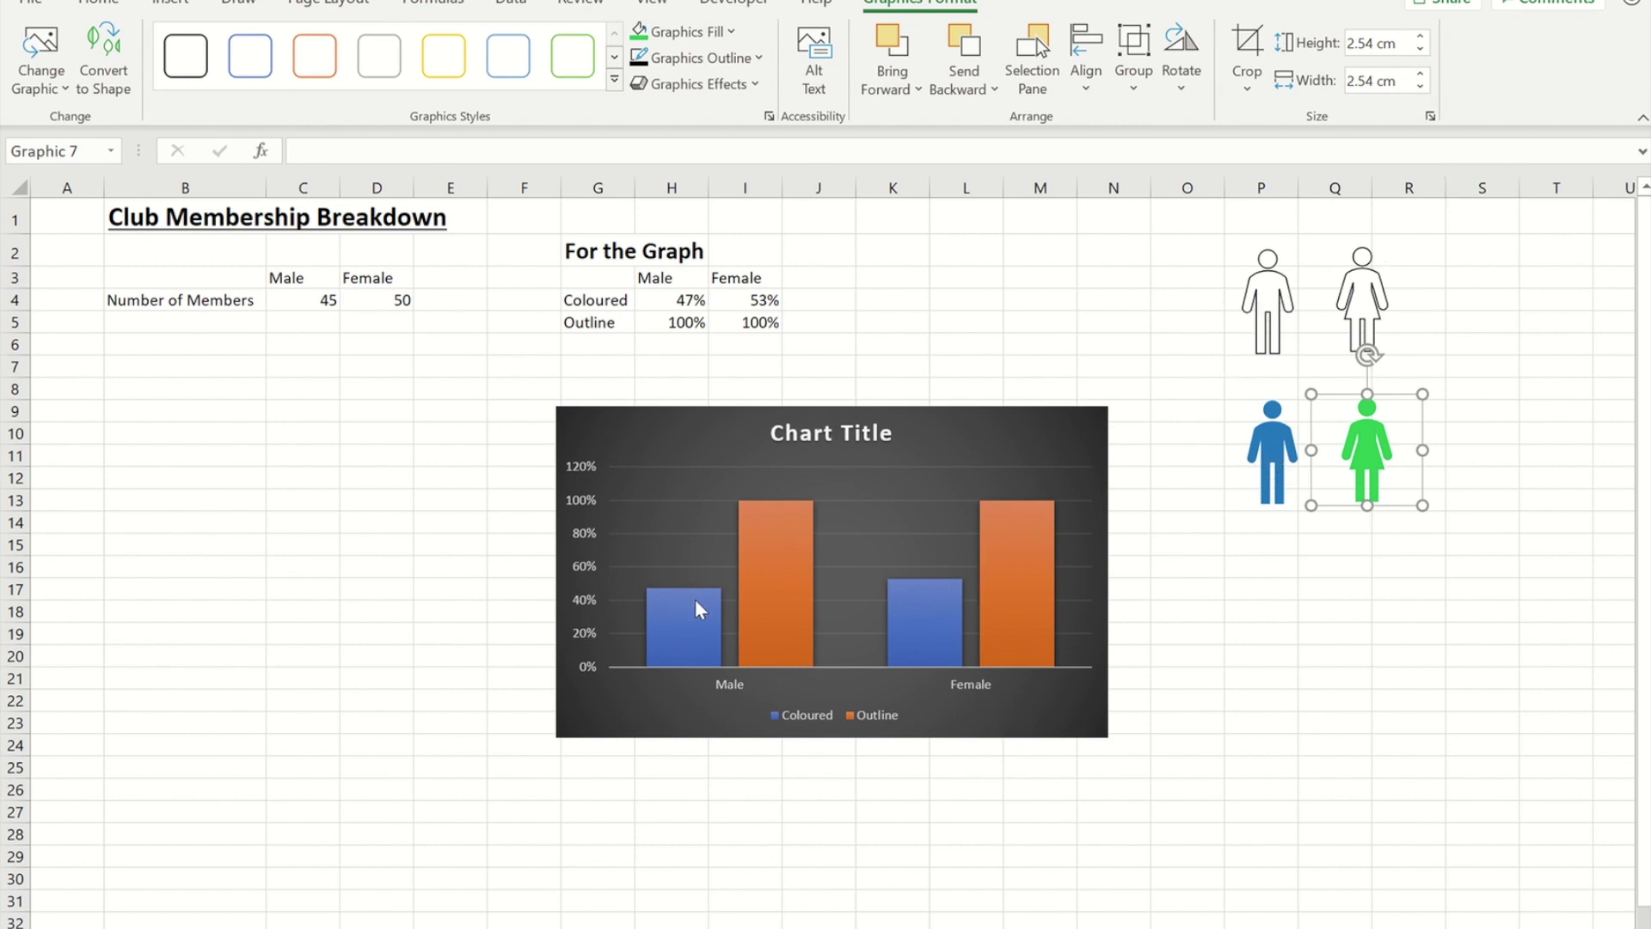
left_click(1285, 308)
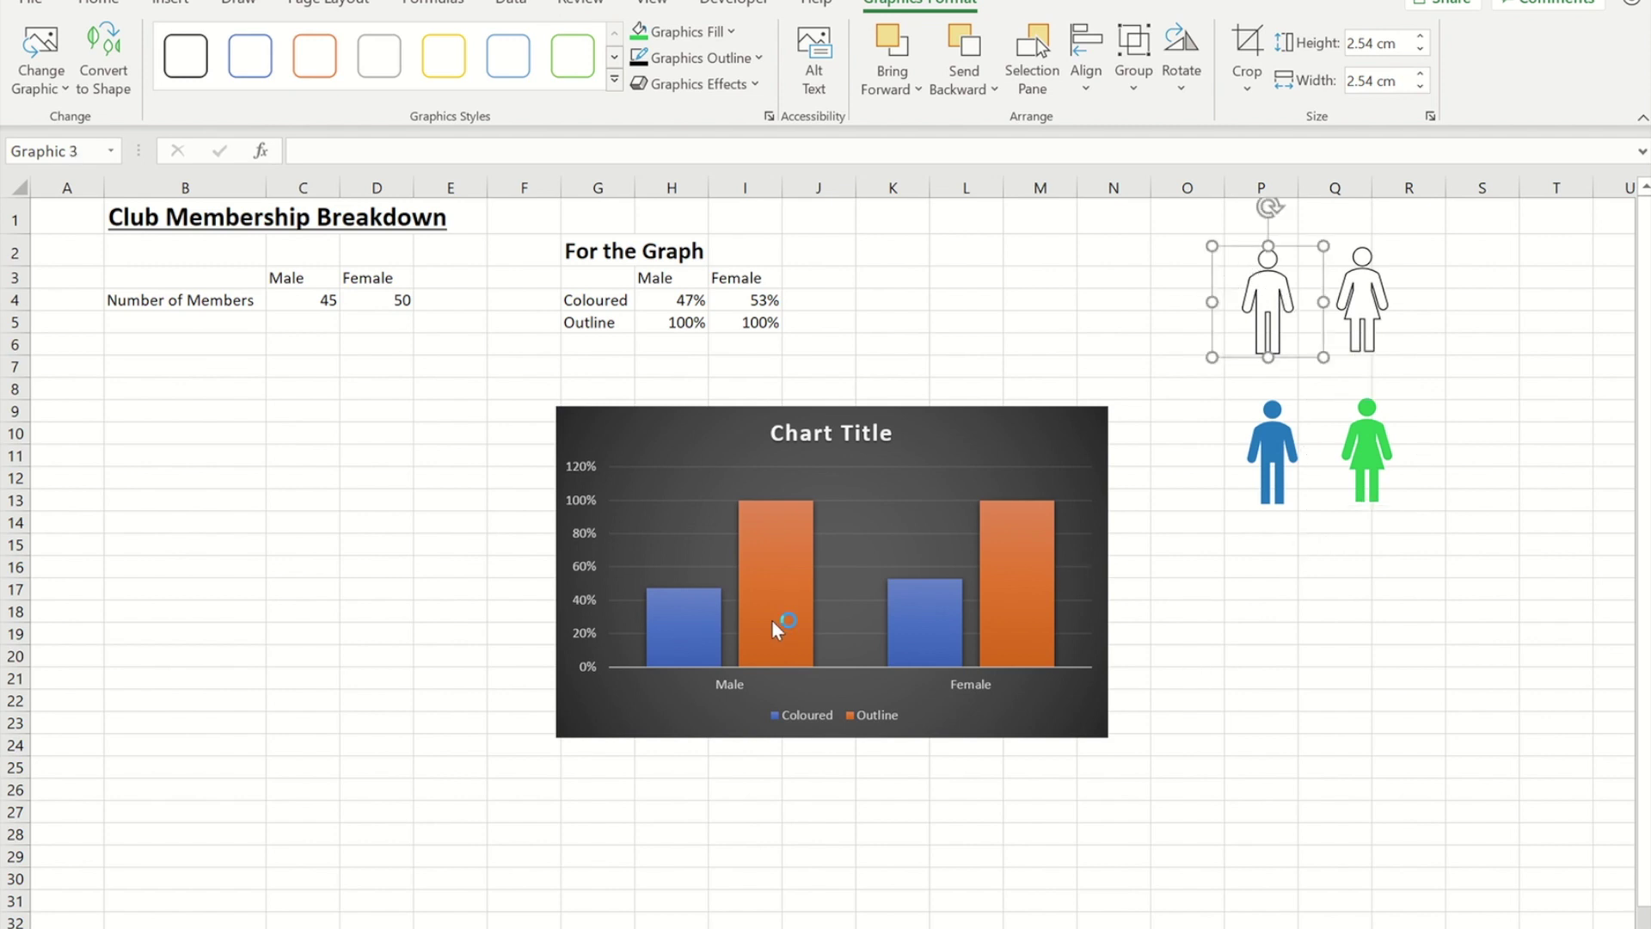
Give the Male Outline bar a picture fill of the white man outline from the clipboard
mouse_move(780, 599)
left_click(780, 600)
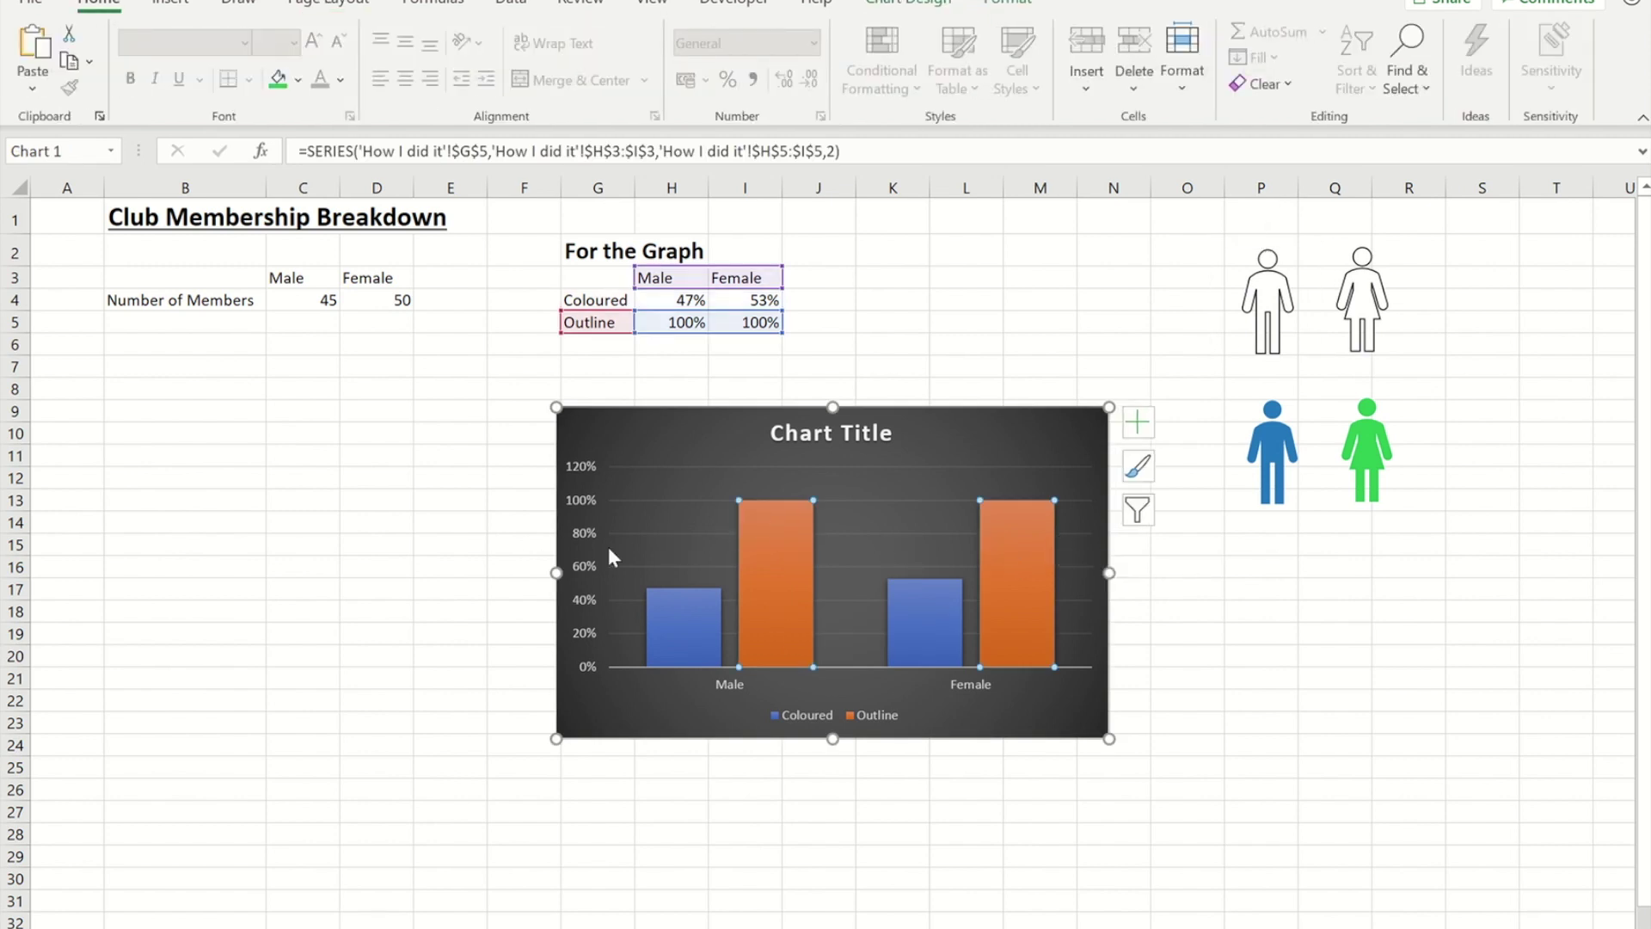
mouse_move(782, 550)
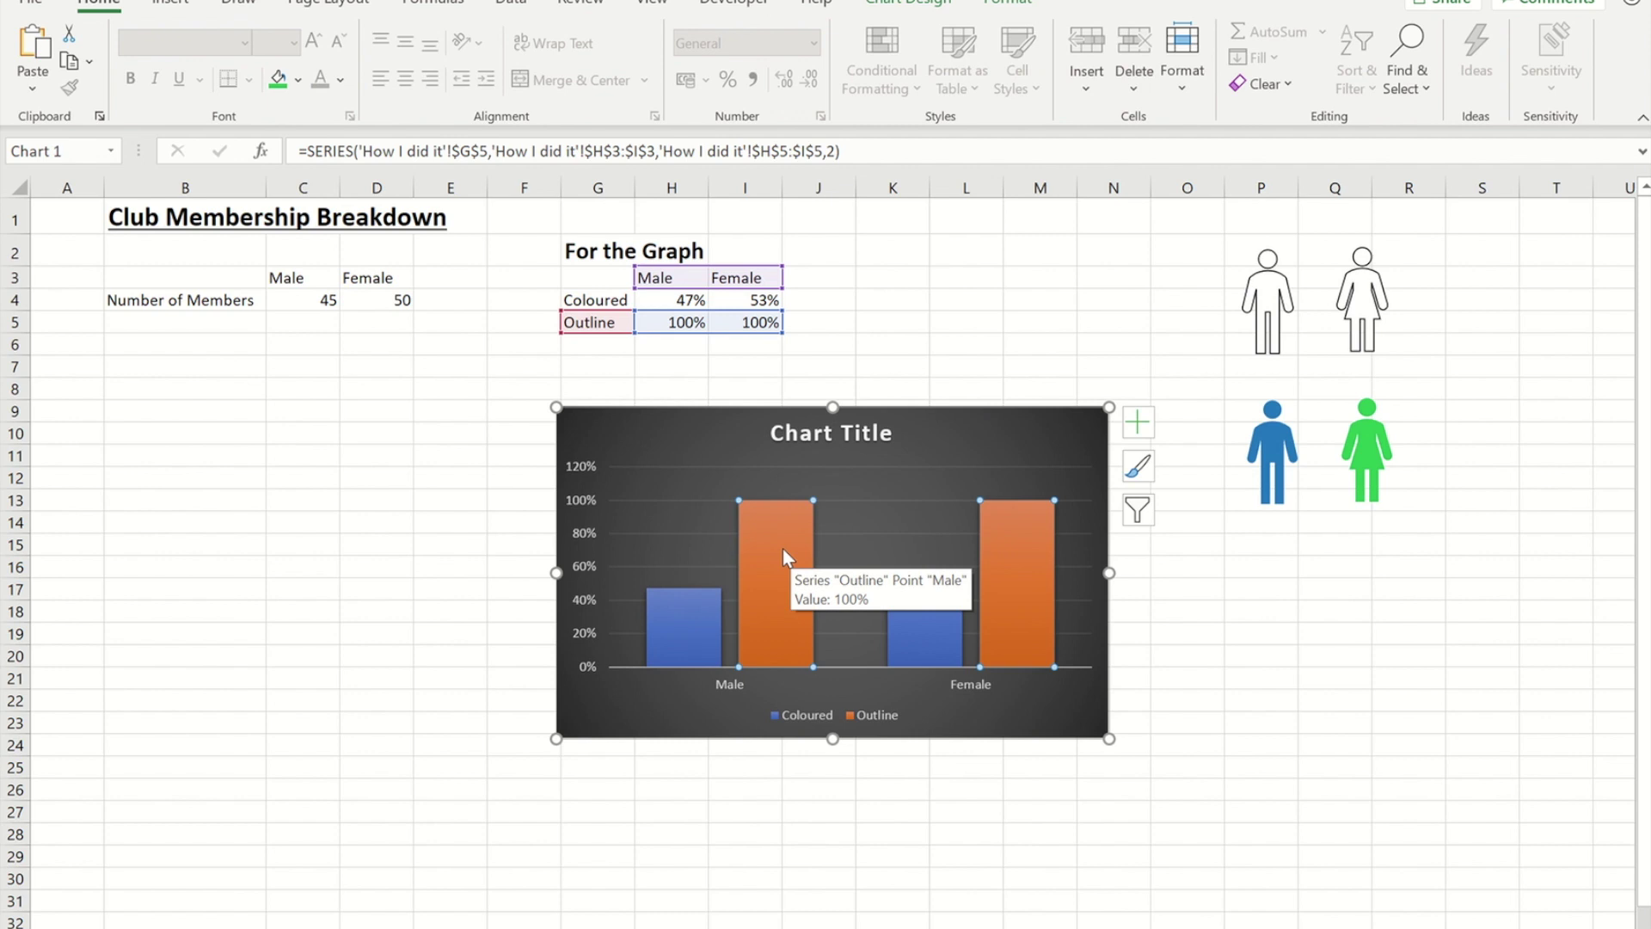
left_click(782, 548)
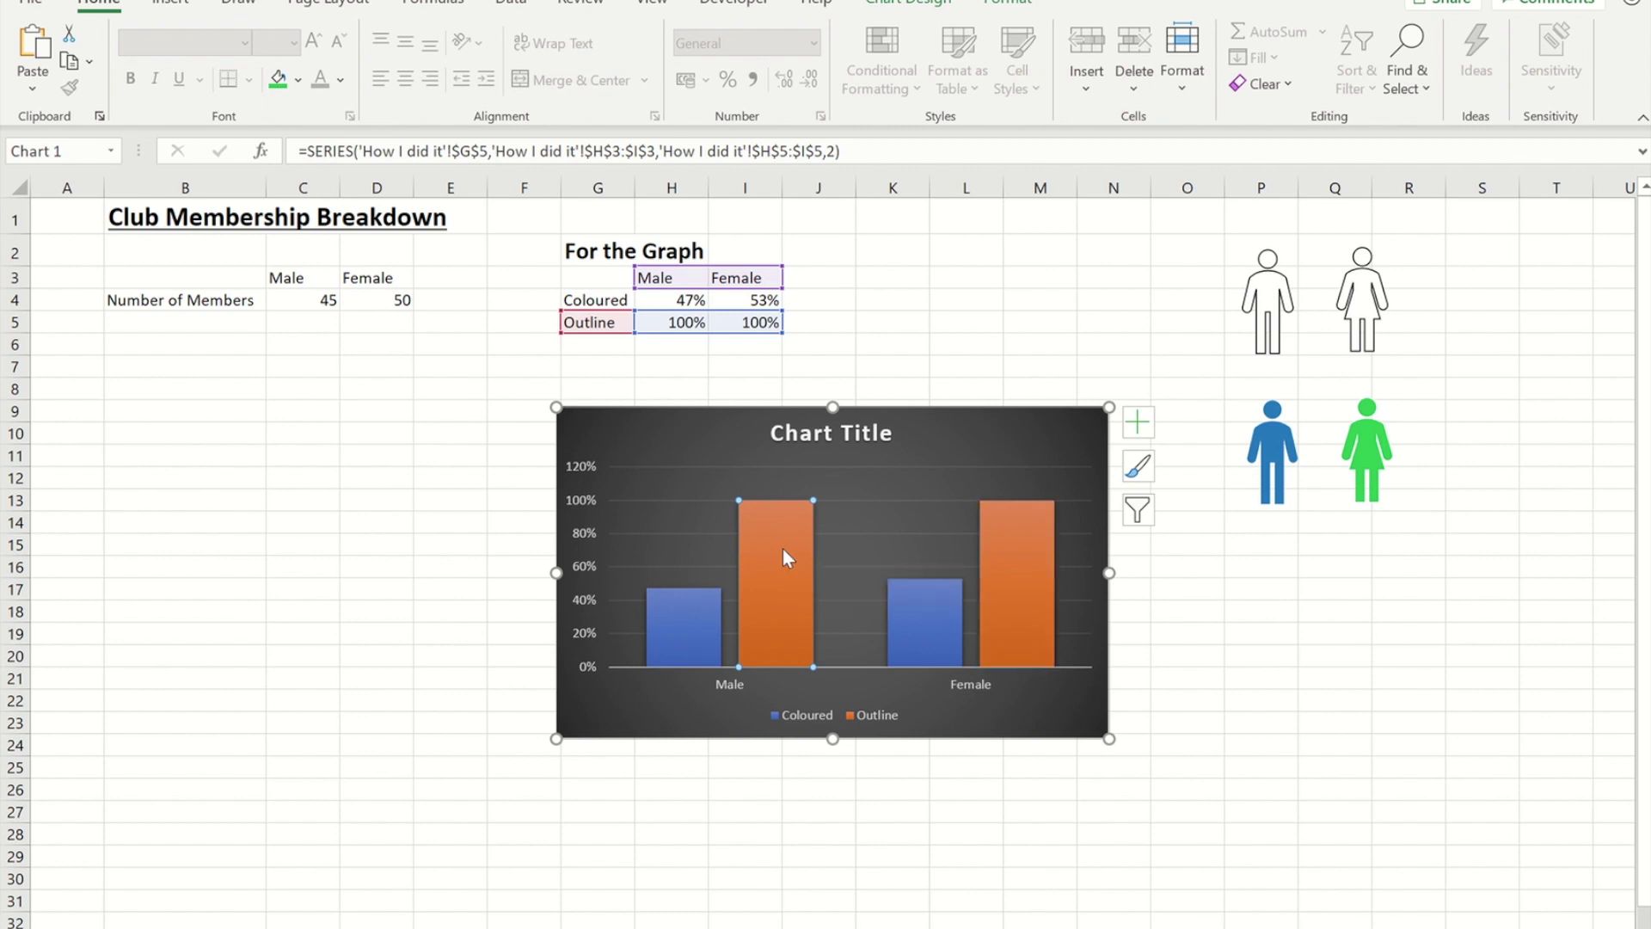
right_click(782, 548)
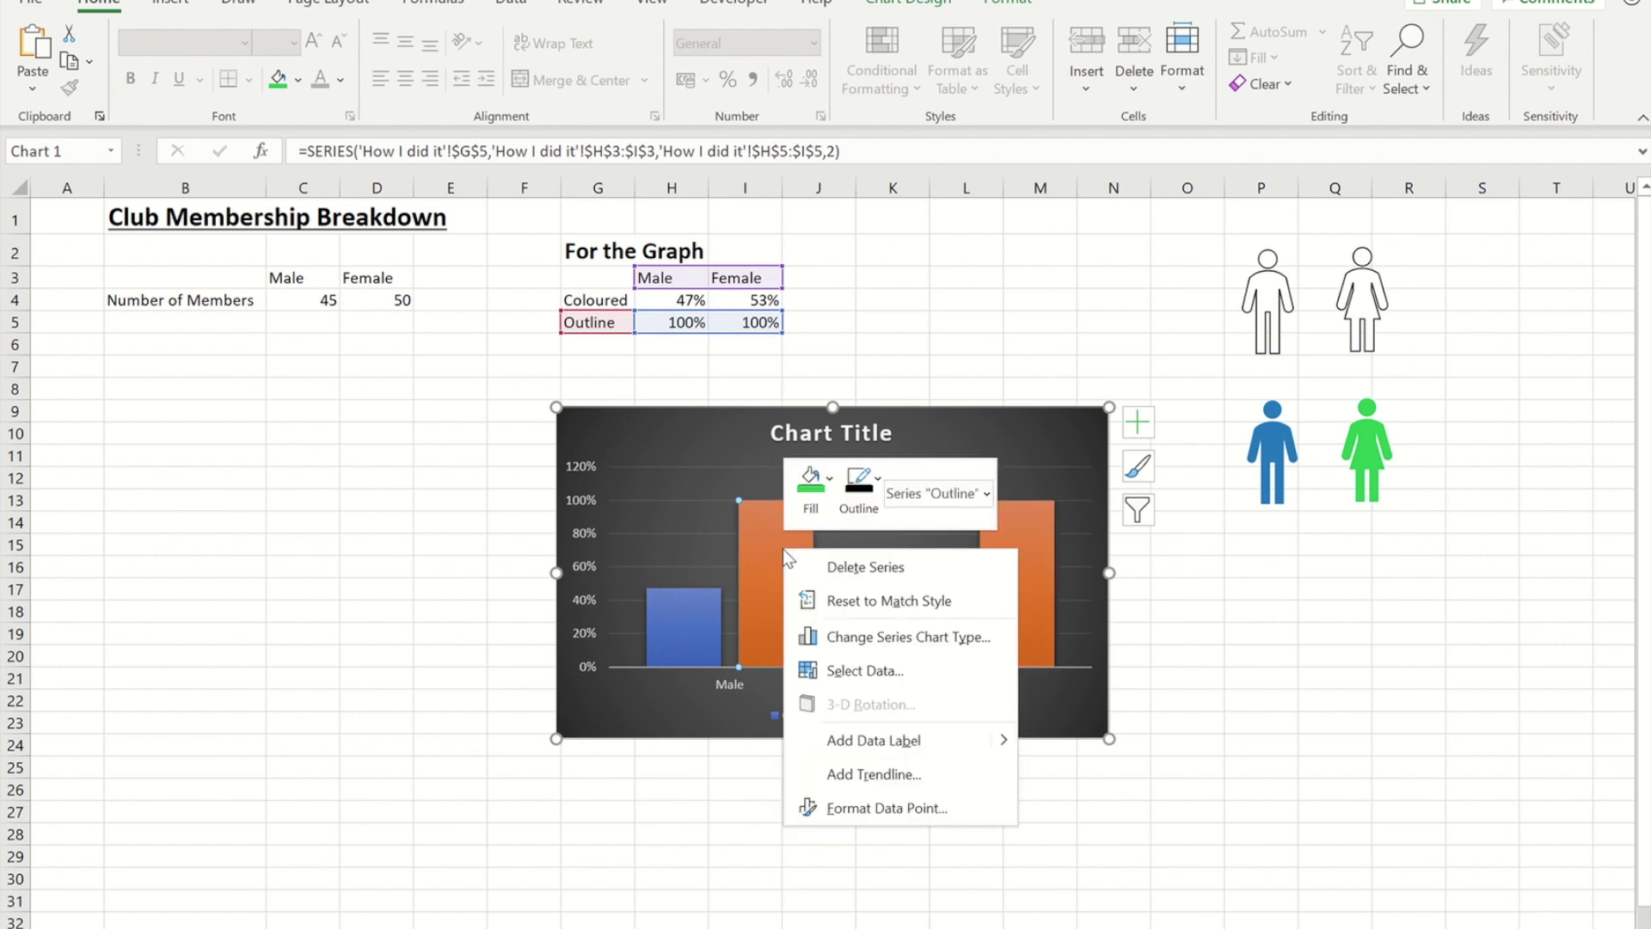
left_click(903, 808)
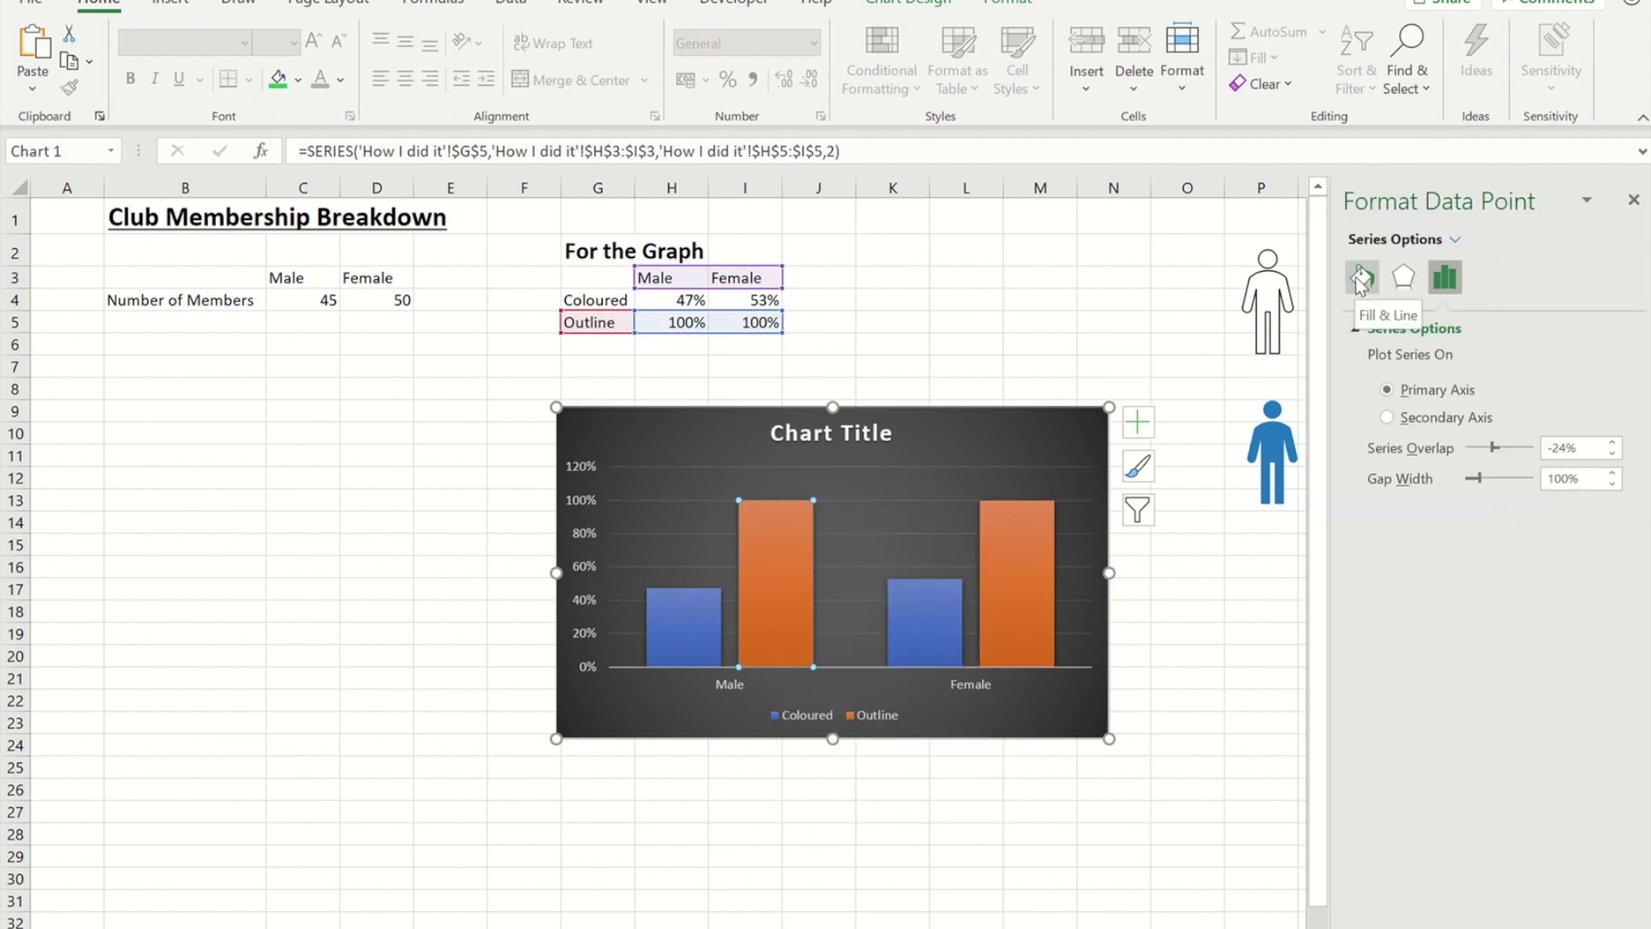
left_click(1361, 276)
left_click(1356, 331)
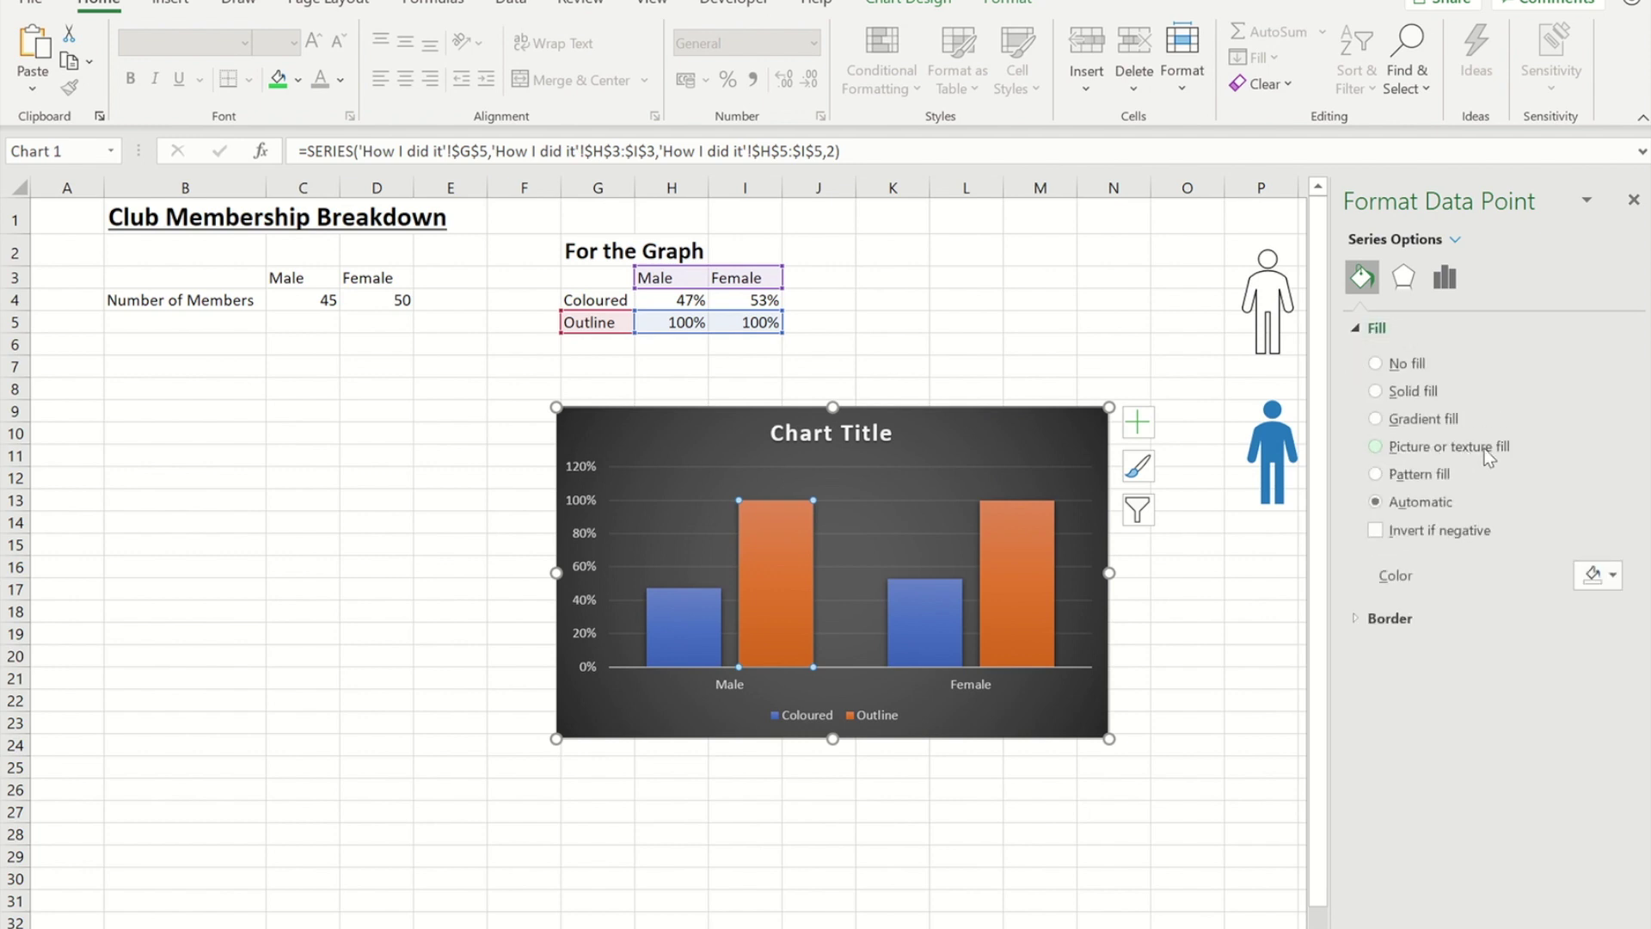
left_click(1376, 447)
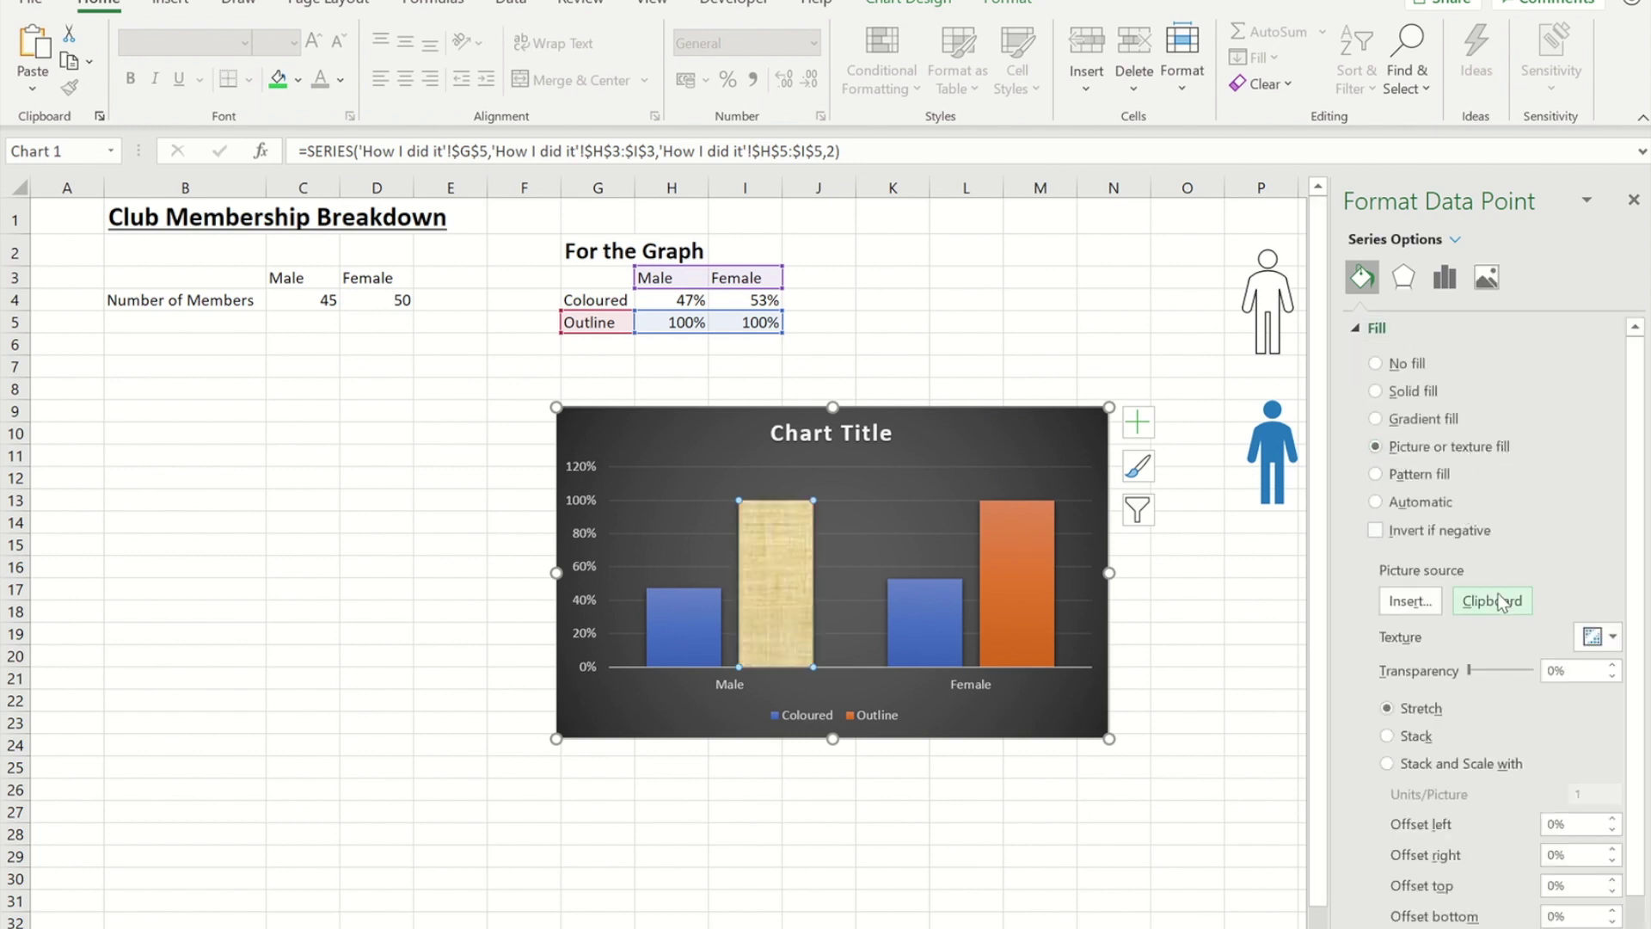
left_click(1500, 601)
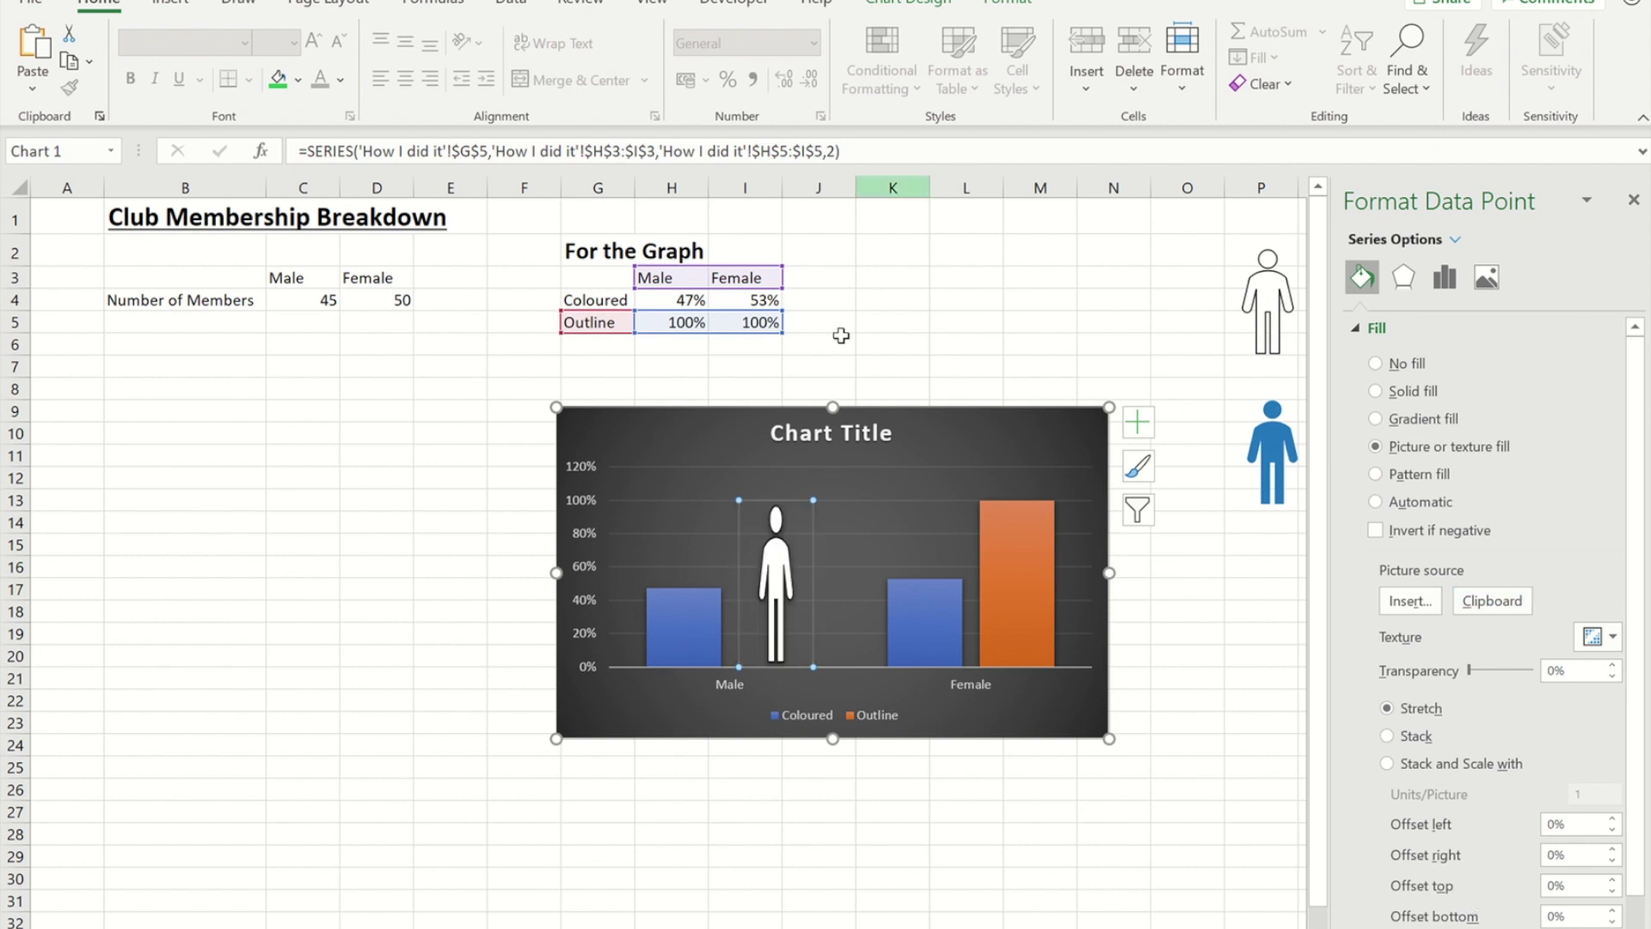
Give the Female Outline bar a picture fill of the white woman outline from the clipboard
scroll(868, 232, "right", 3)
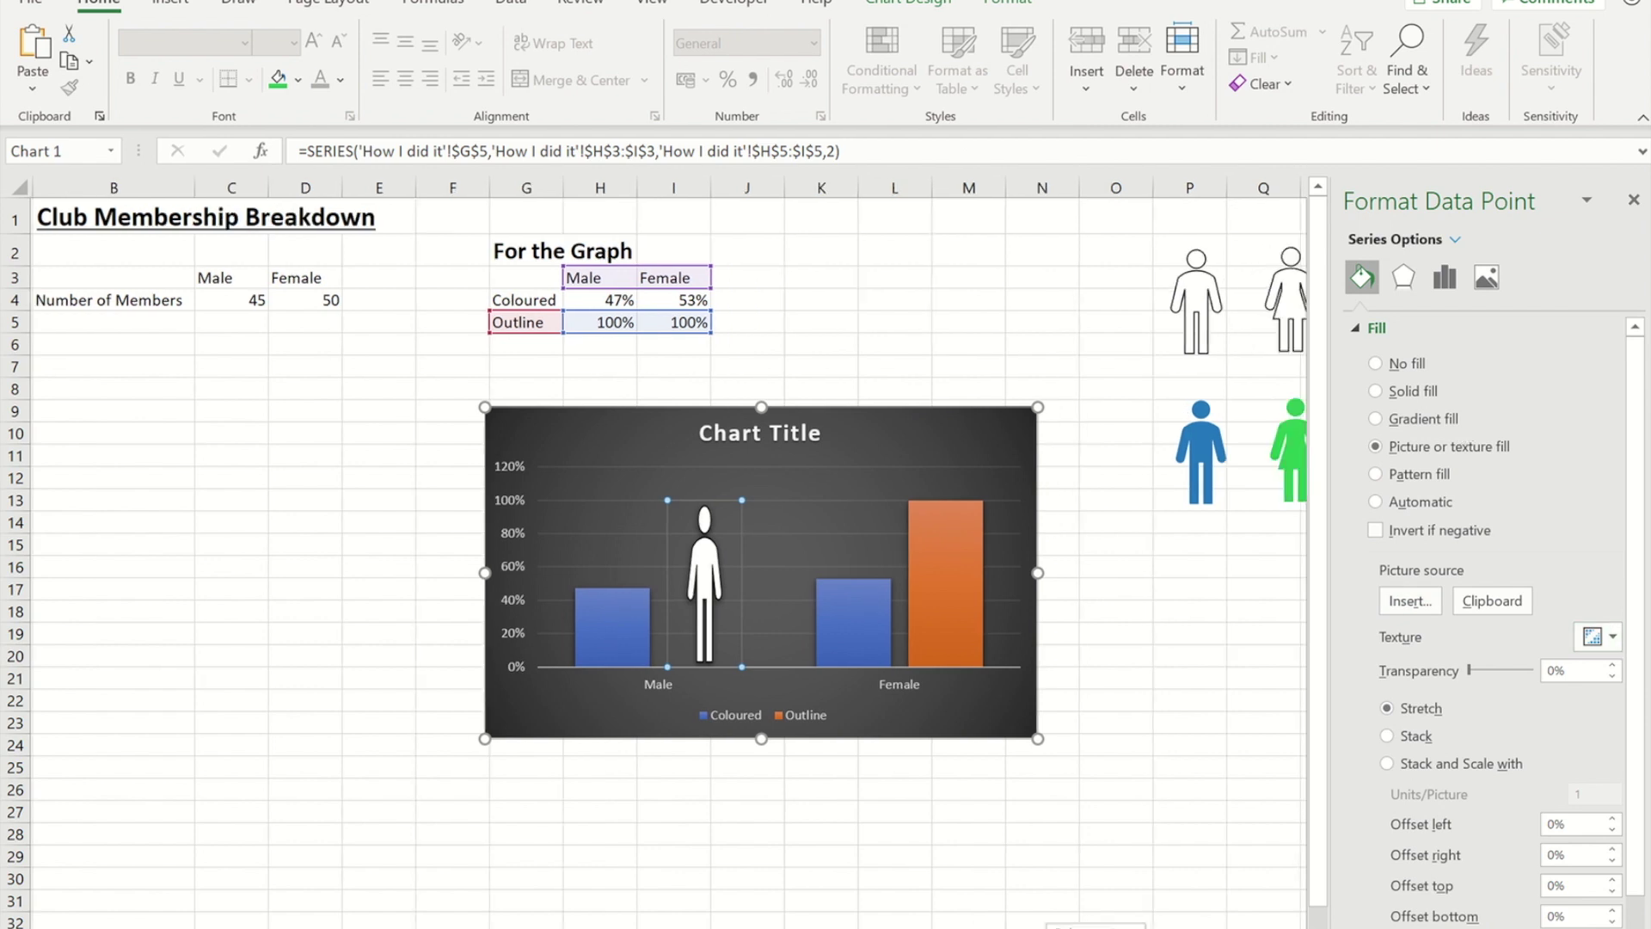
left_click(1062, 305)
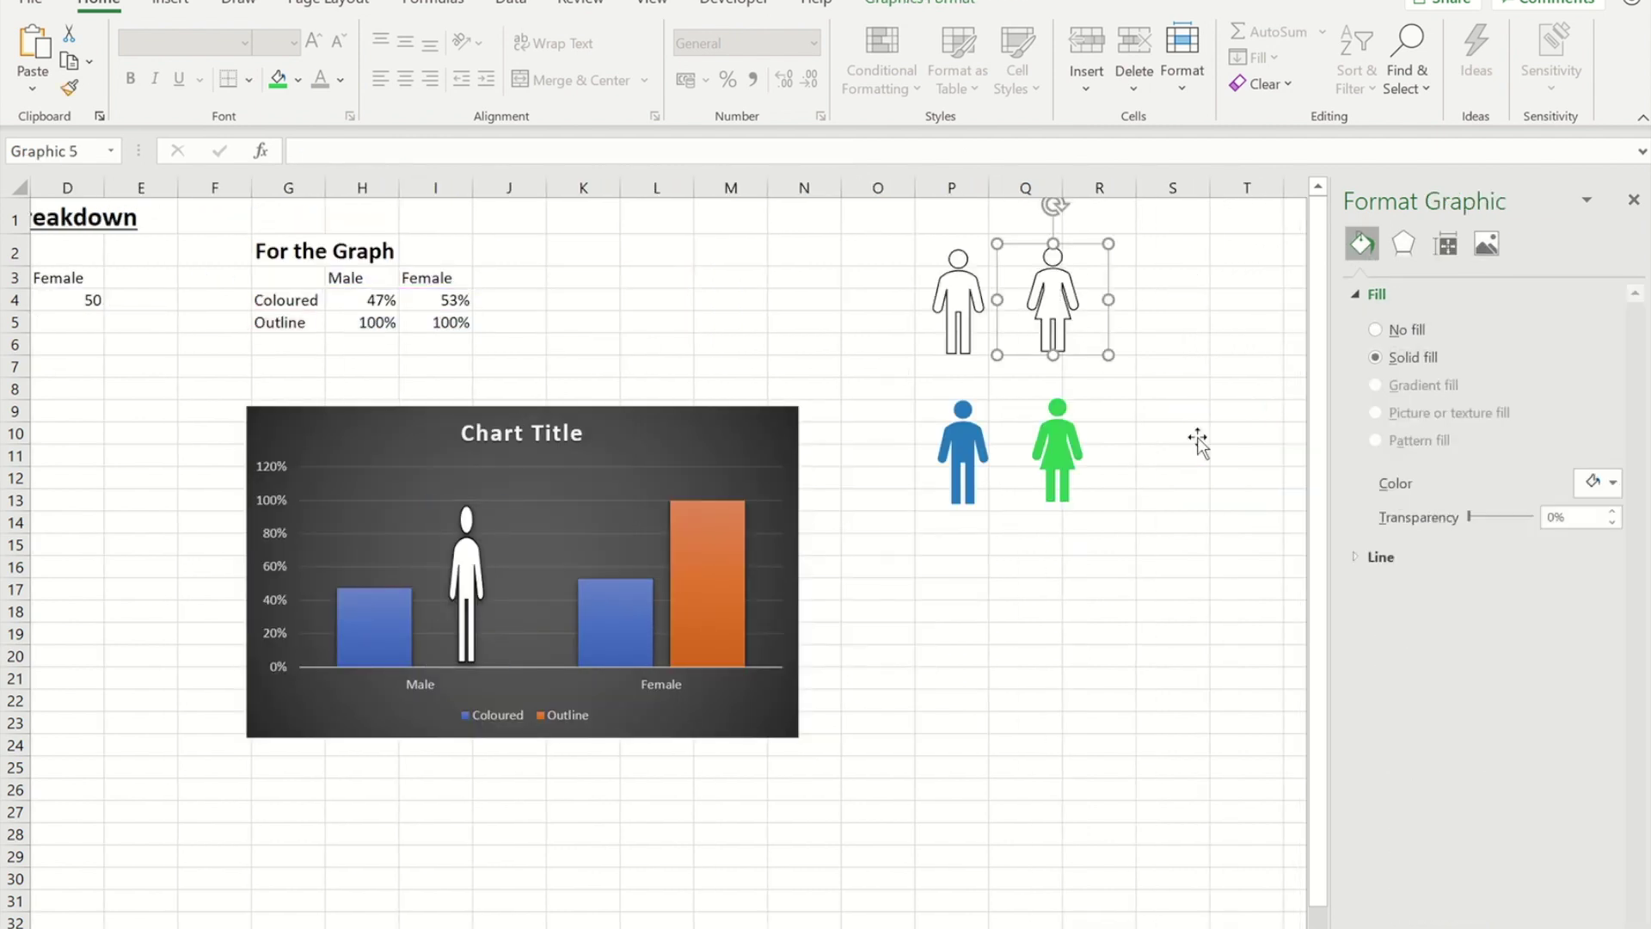
left_click(721, 569)
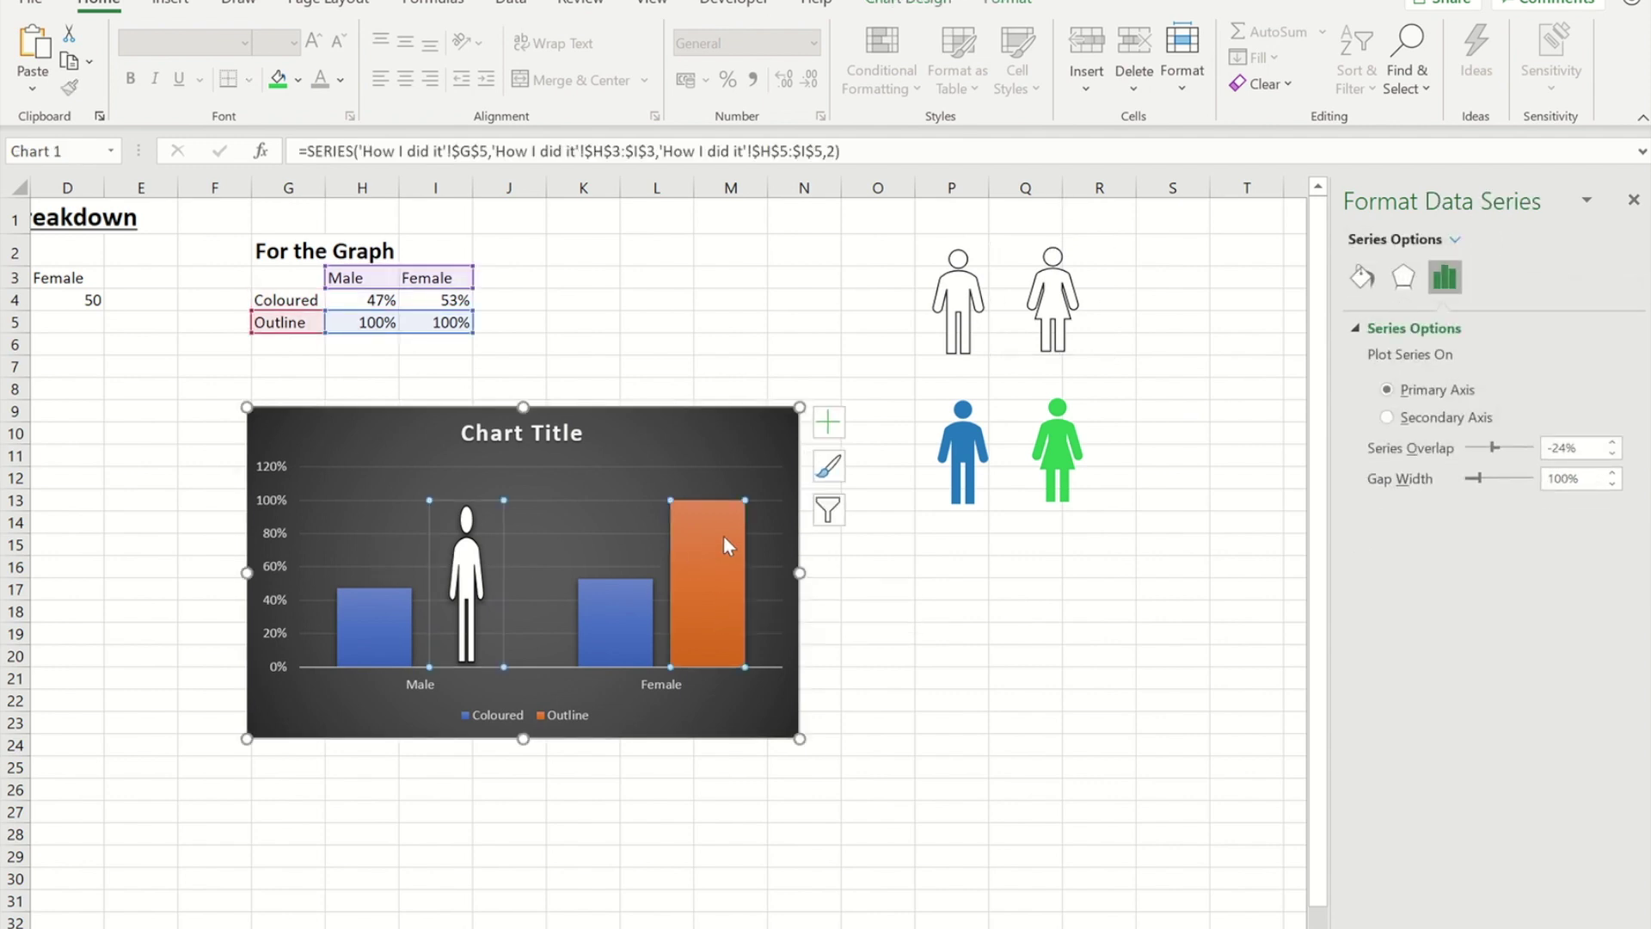
left_click(725, 537)
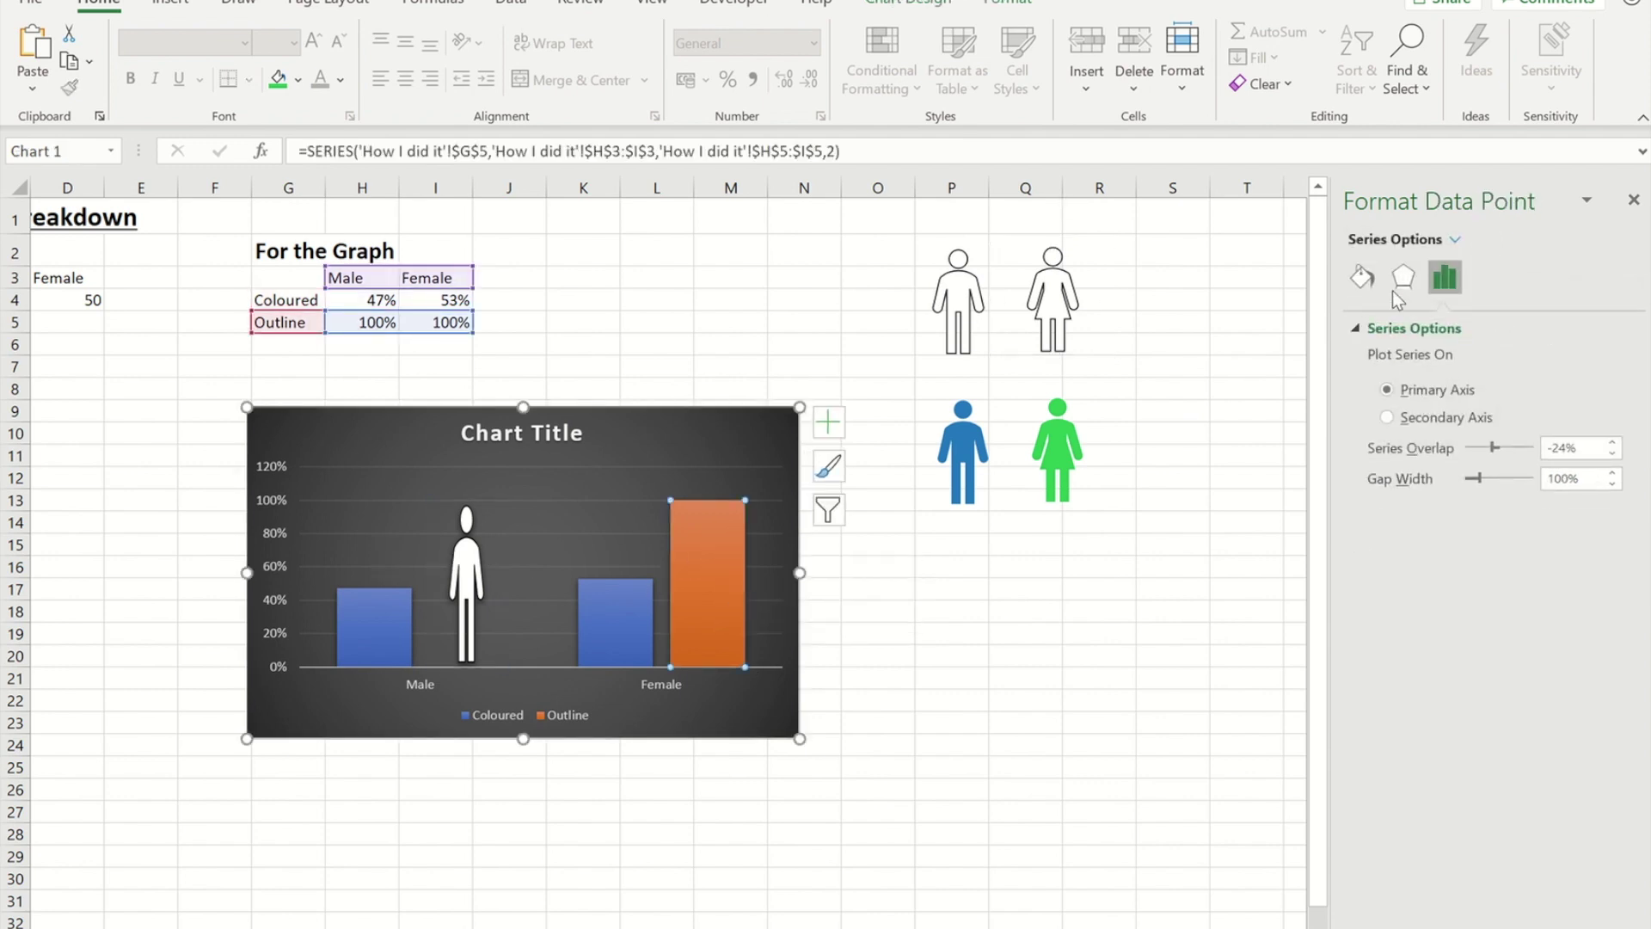
left_click(1362, 277)
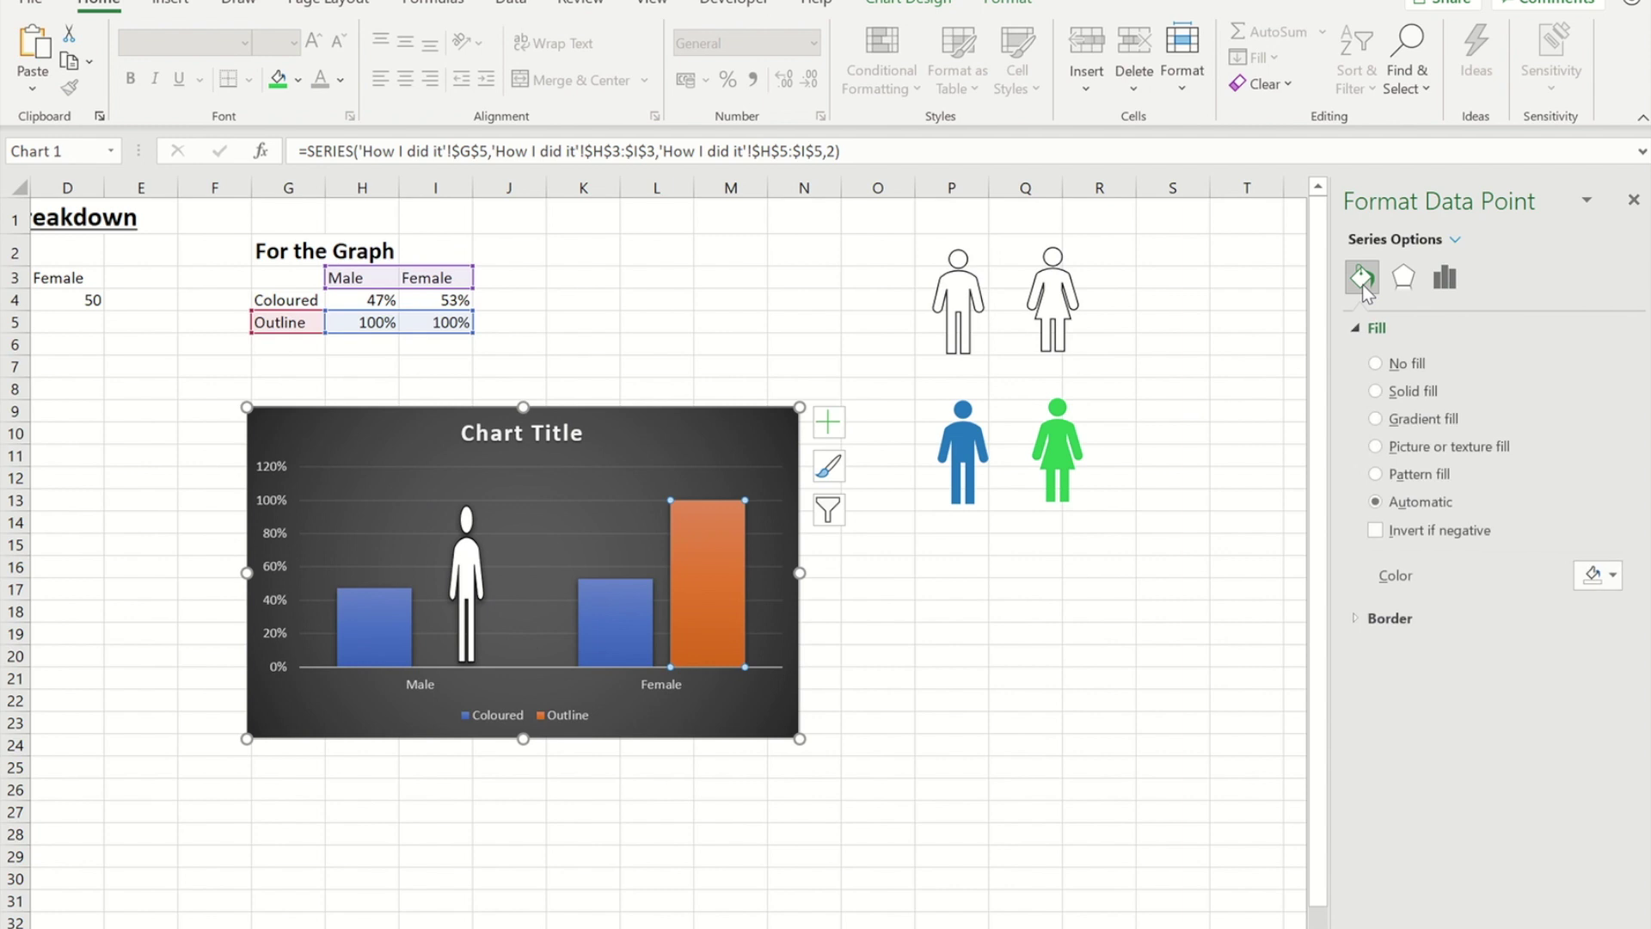
left_click(1380, 447)
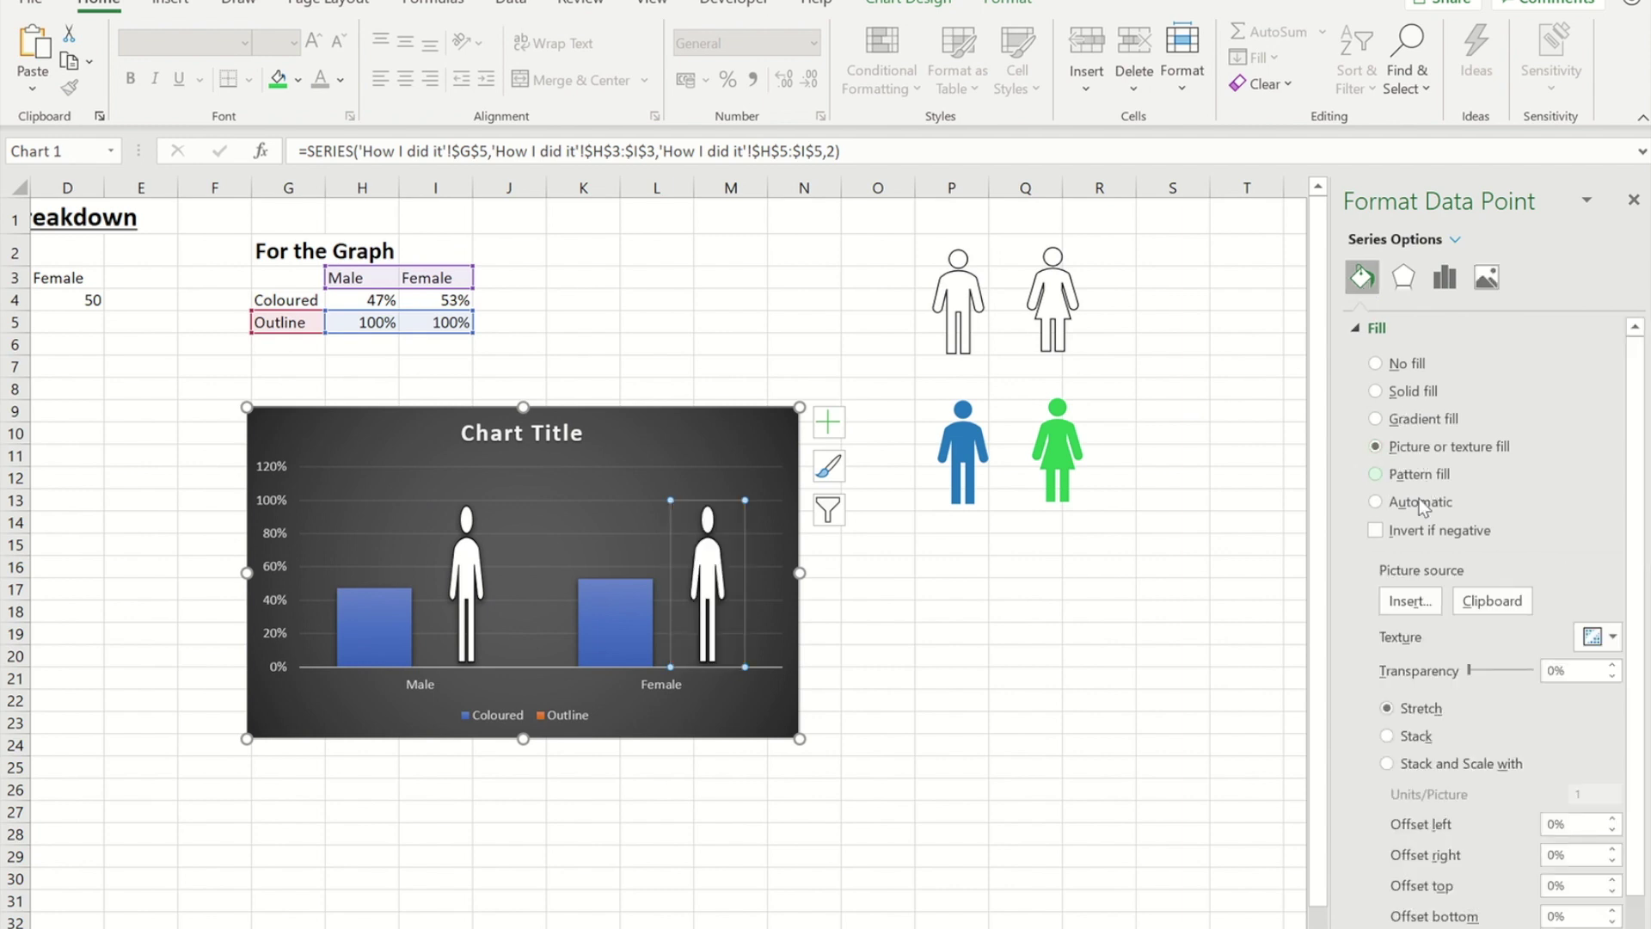
left_click(1503, 604)
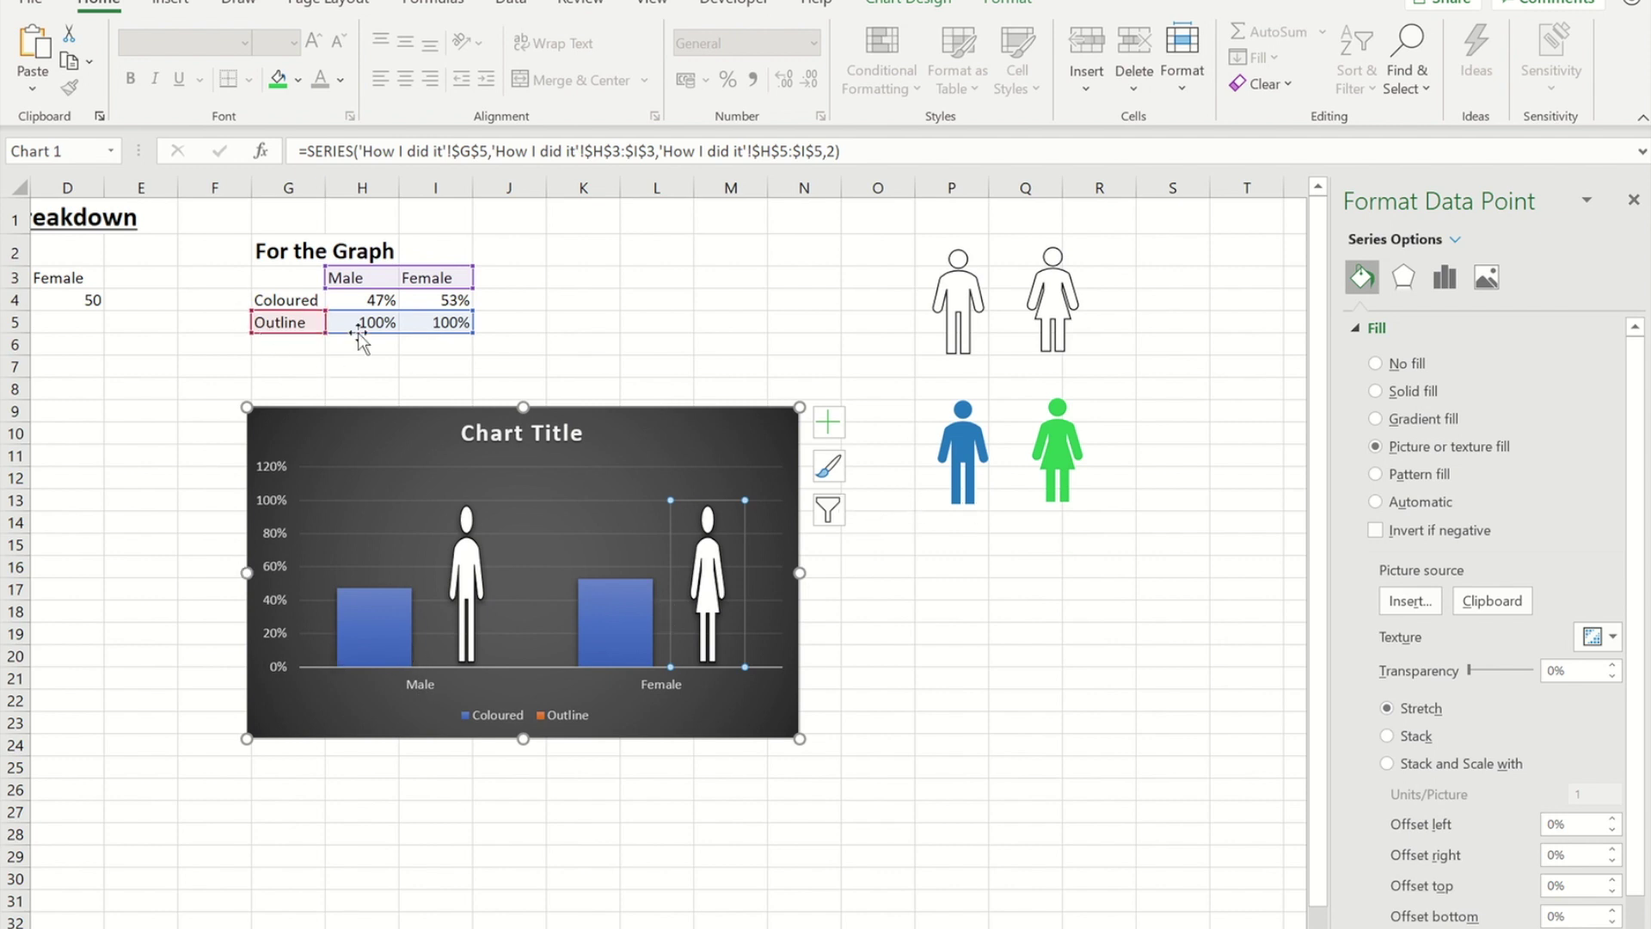
Picture-fill the Male Coloured bar with the copied blue male icon, stacked and scaled to its share
left_click(965, 449)
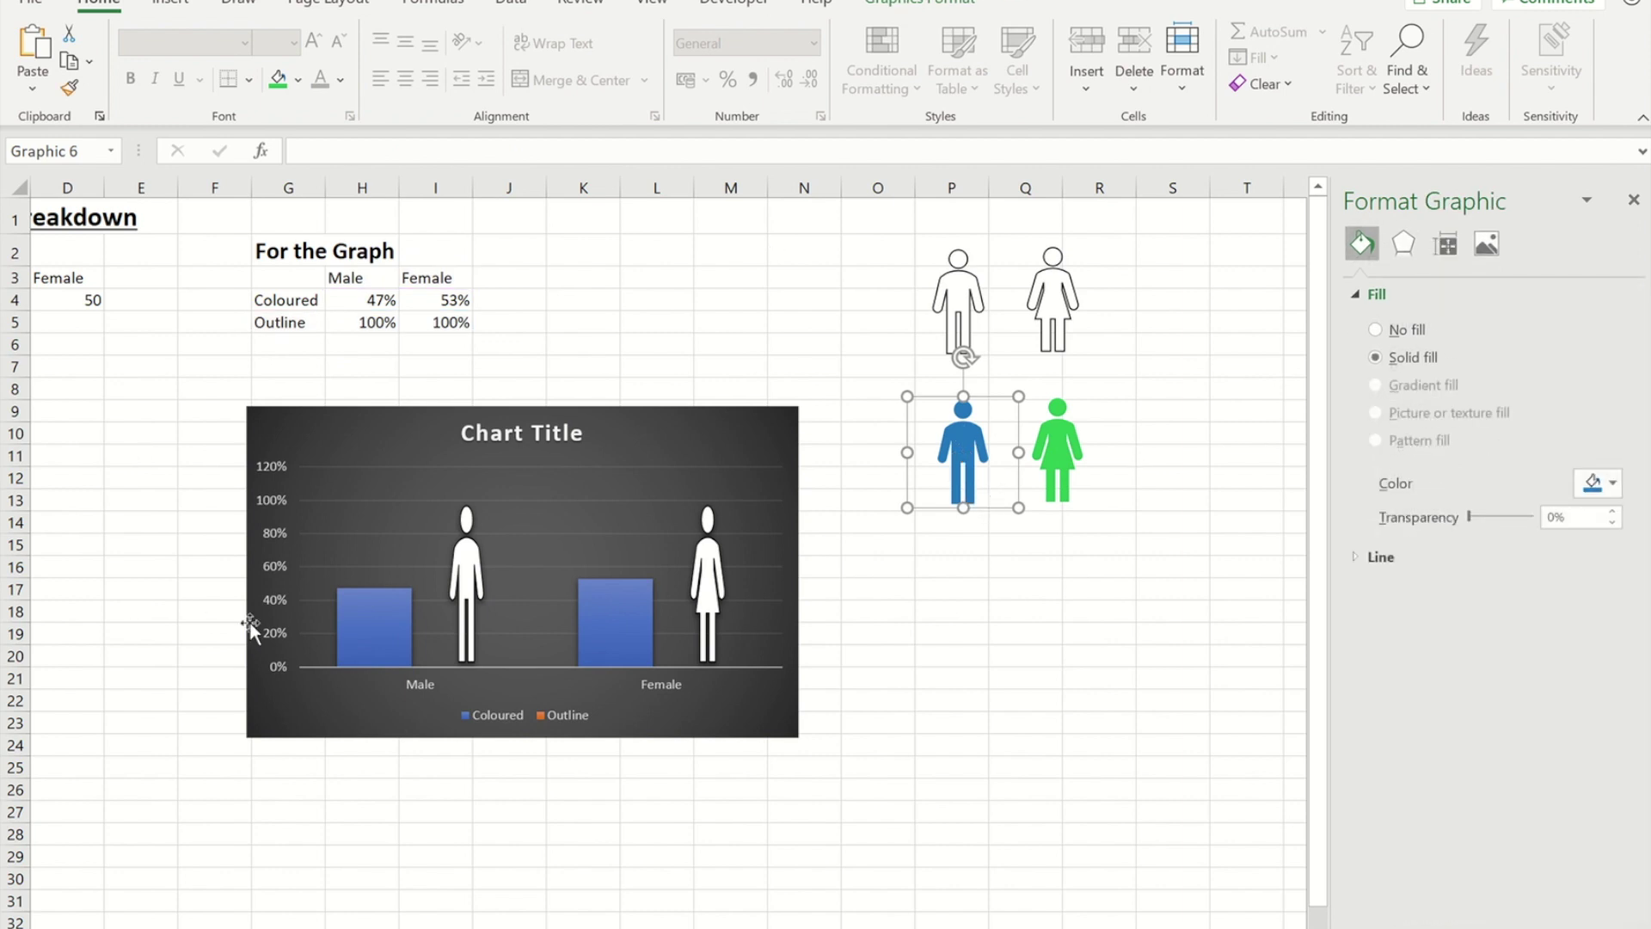
left_click(378, 636)
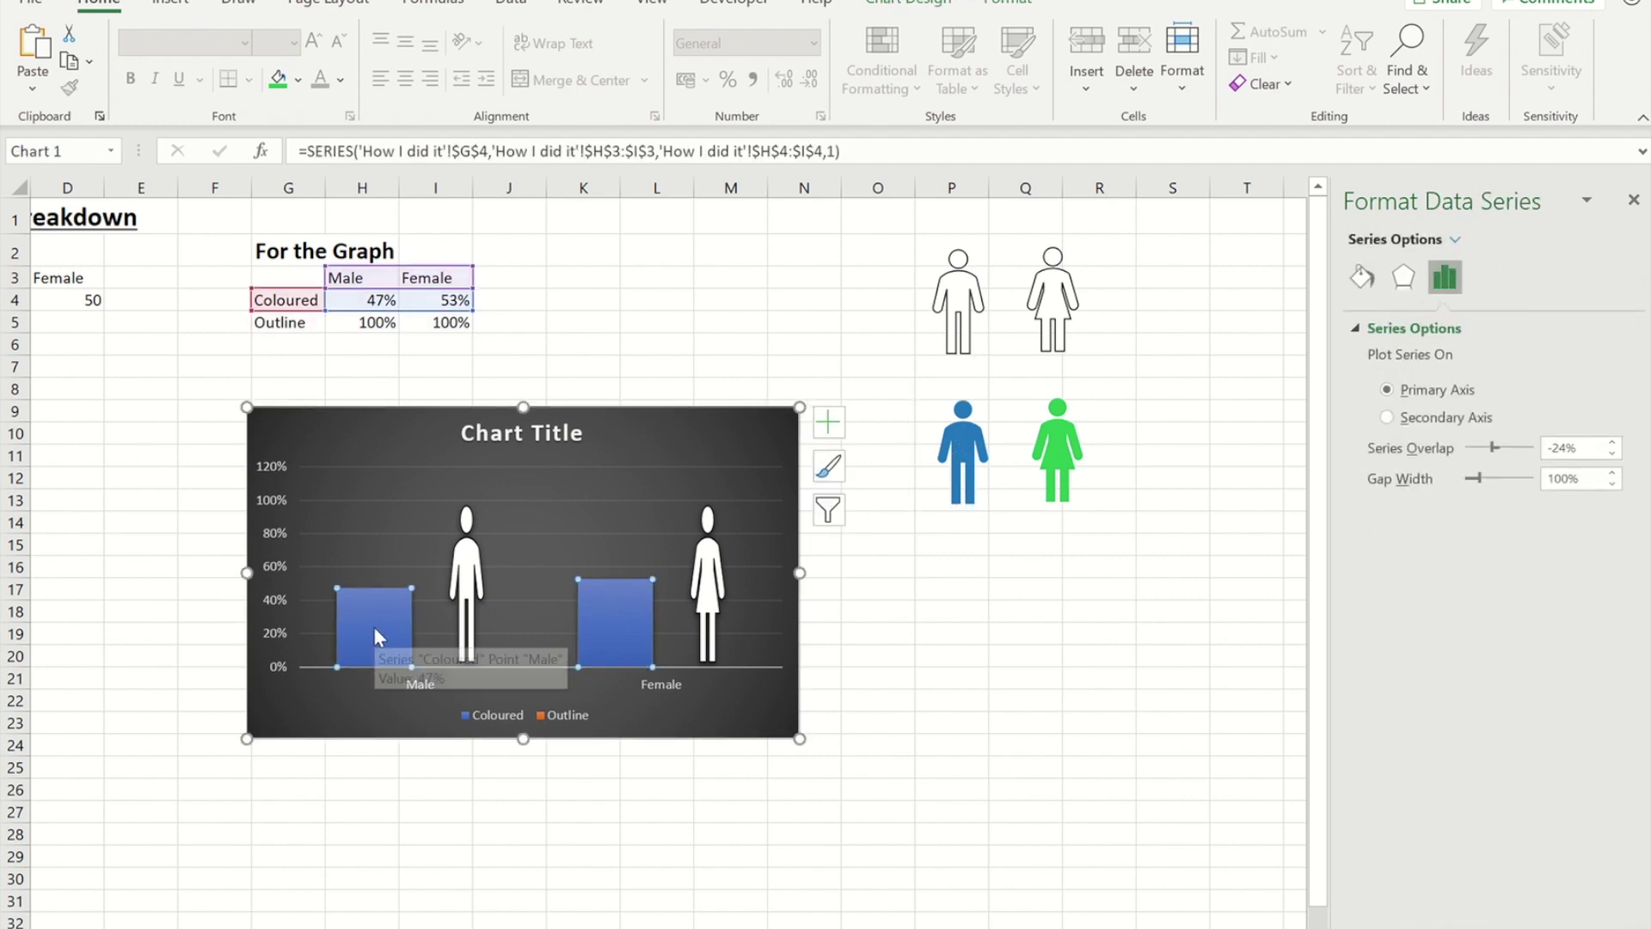
left_click(373, 626)
left_click(1362, 277)
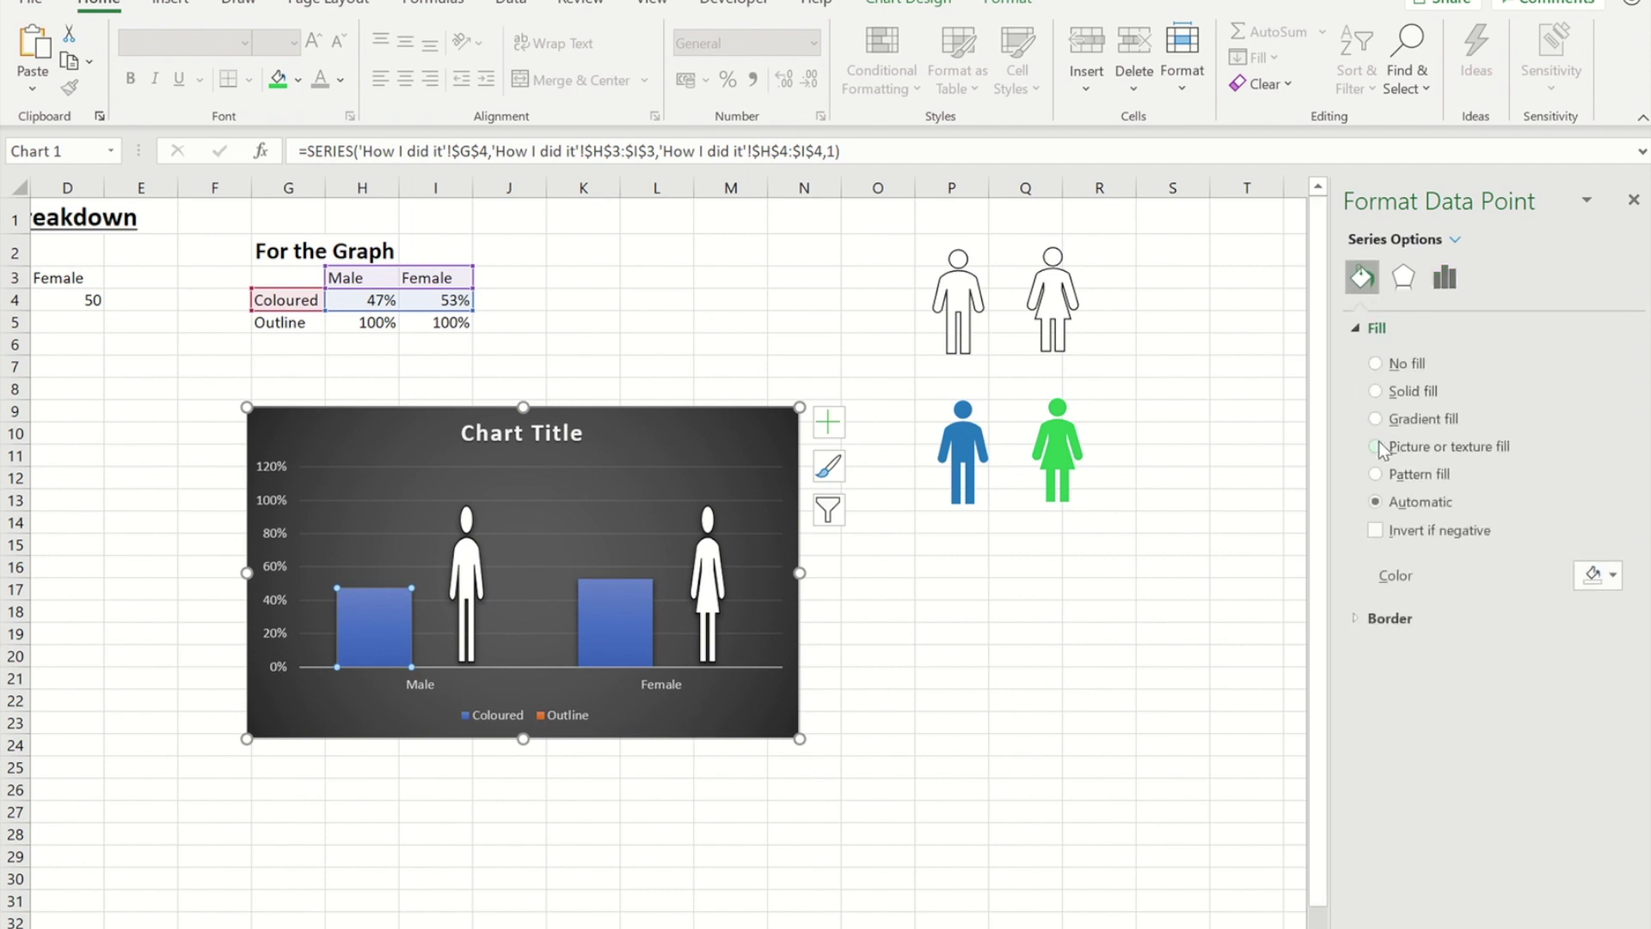
left_click(1375, 447)
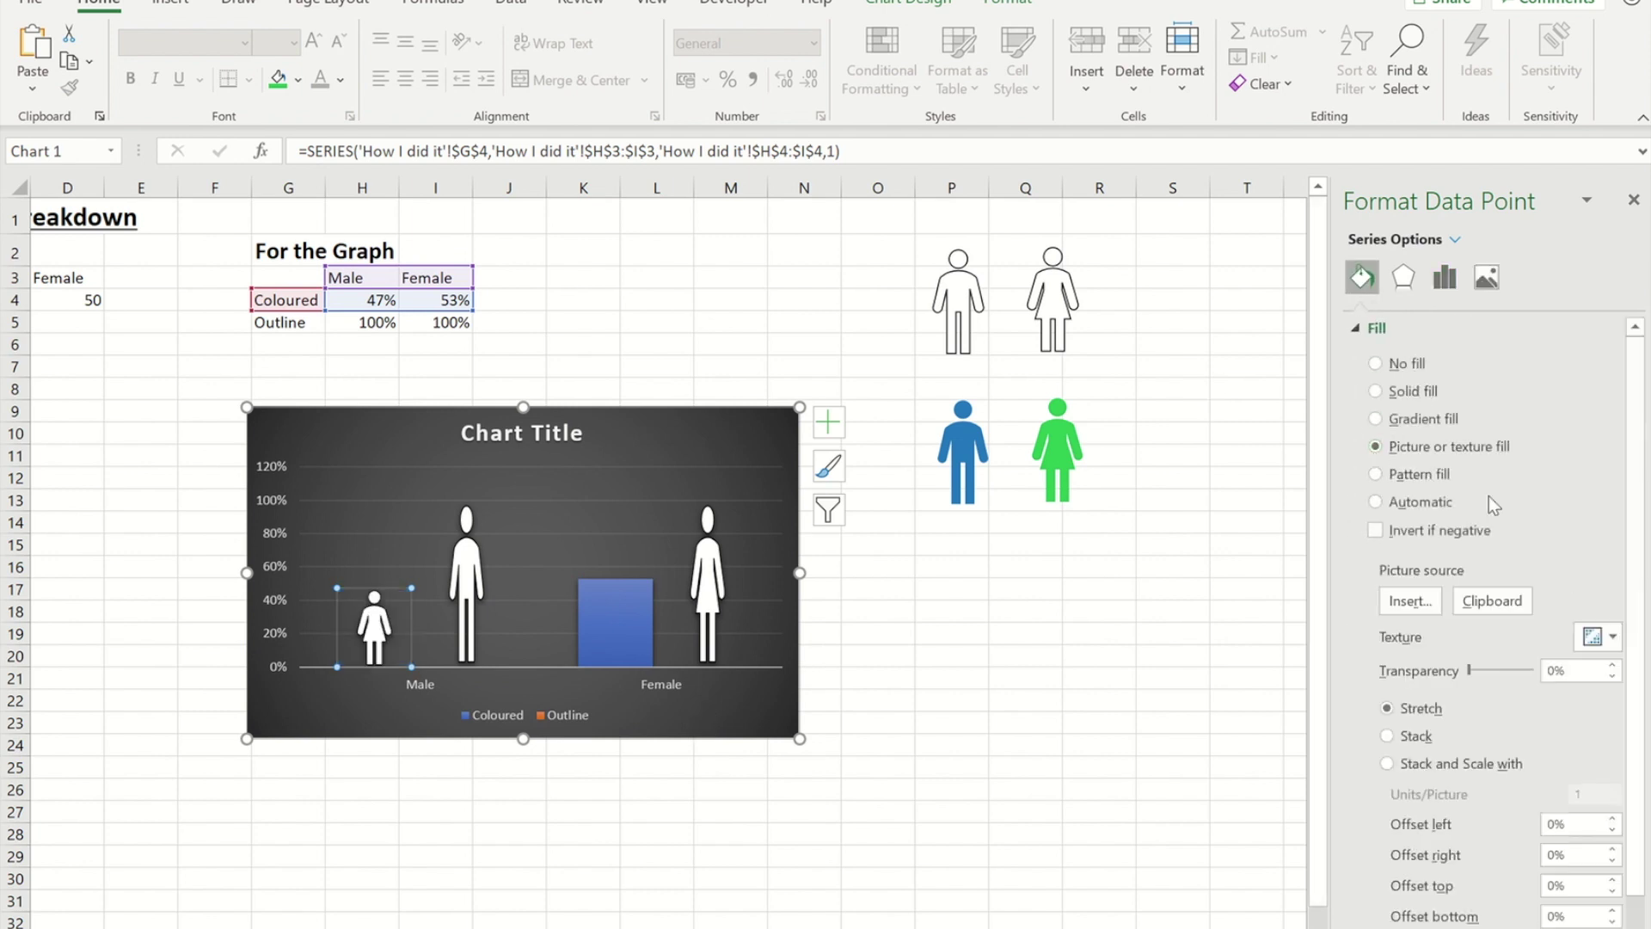
left_click(1496, 607)
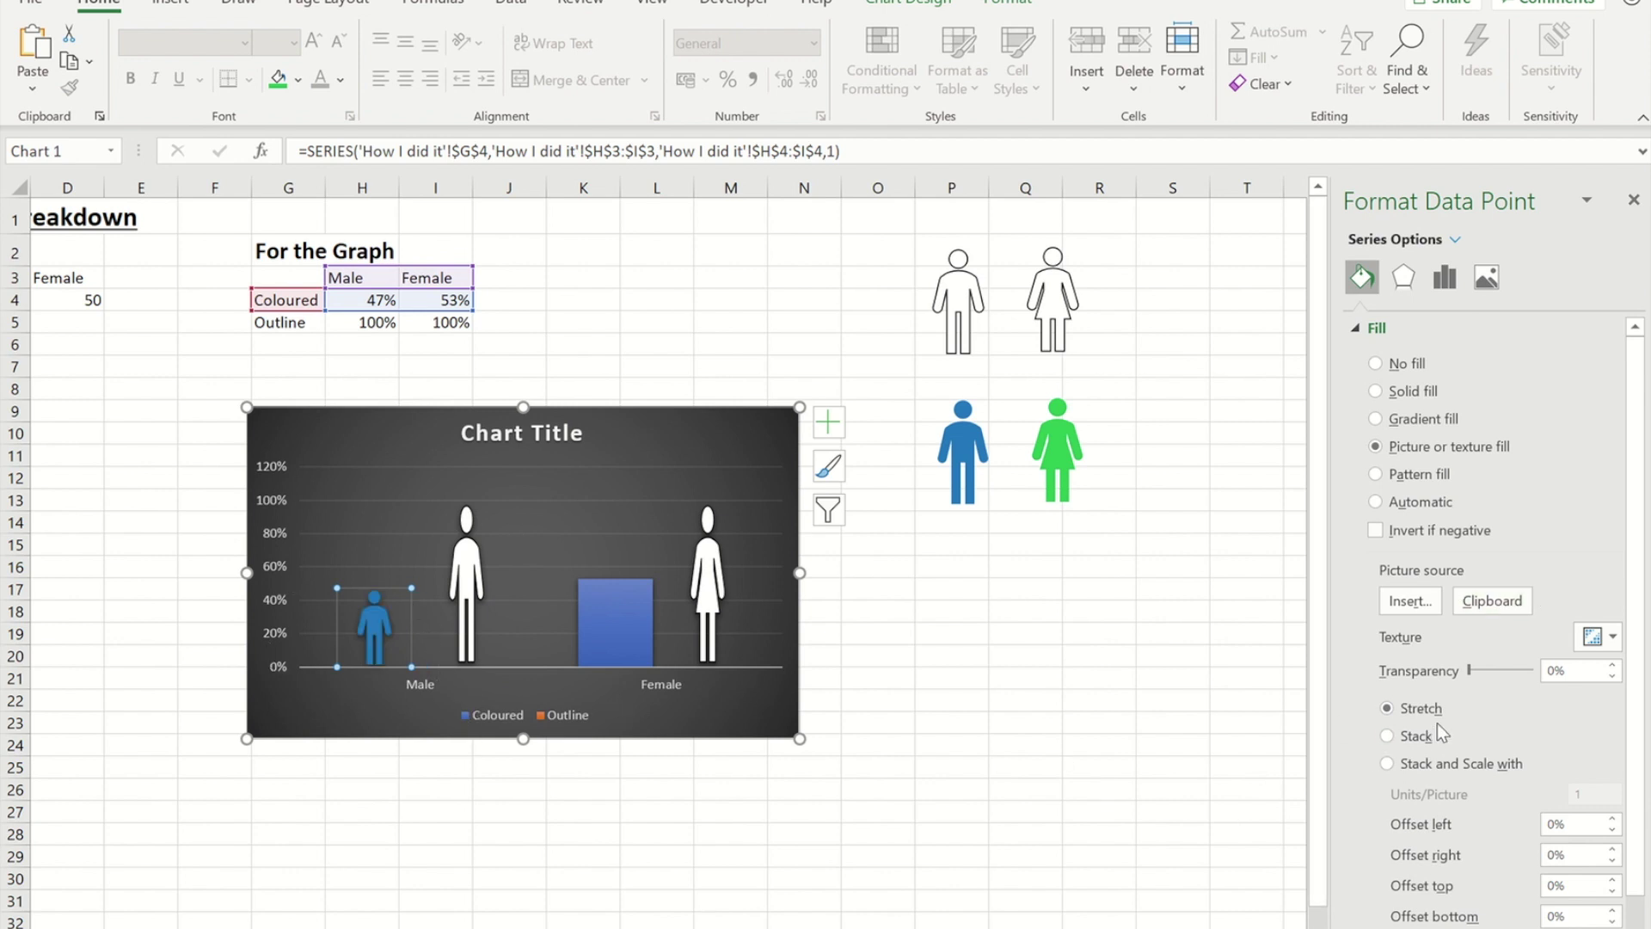
left_click(1386, 771)
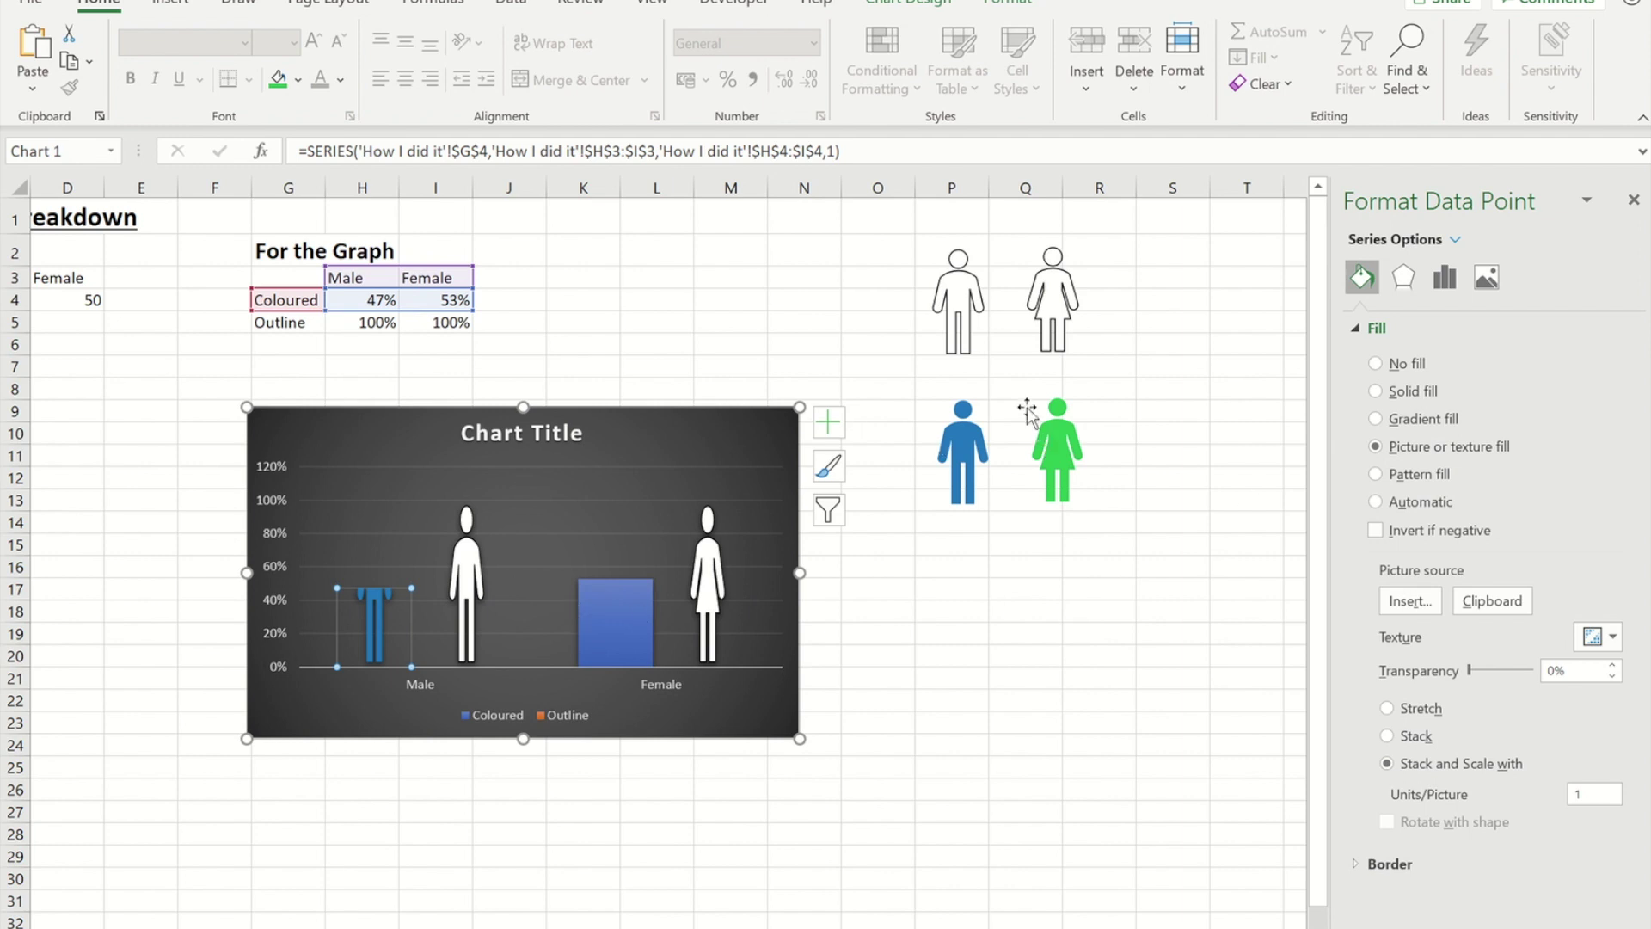
left_click(1059, 448)
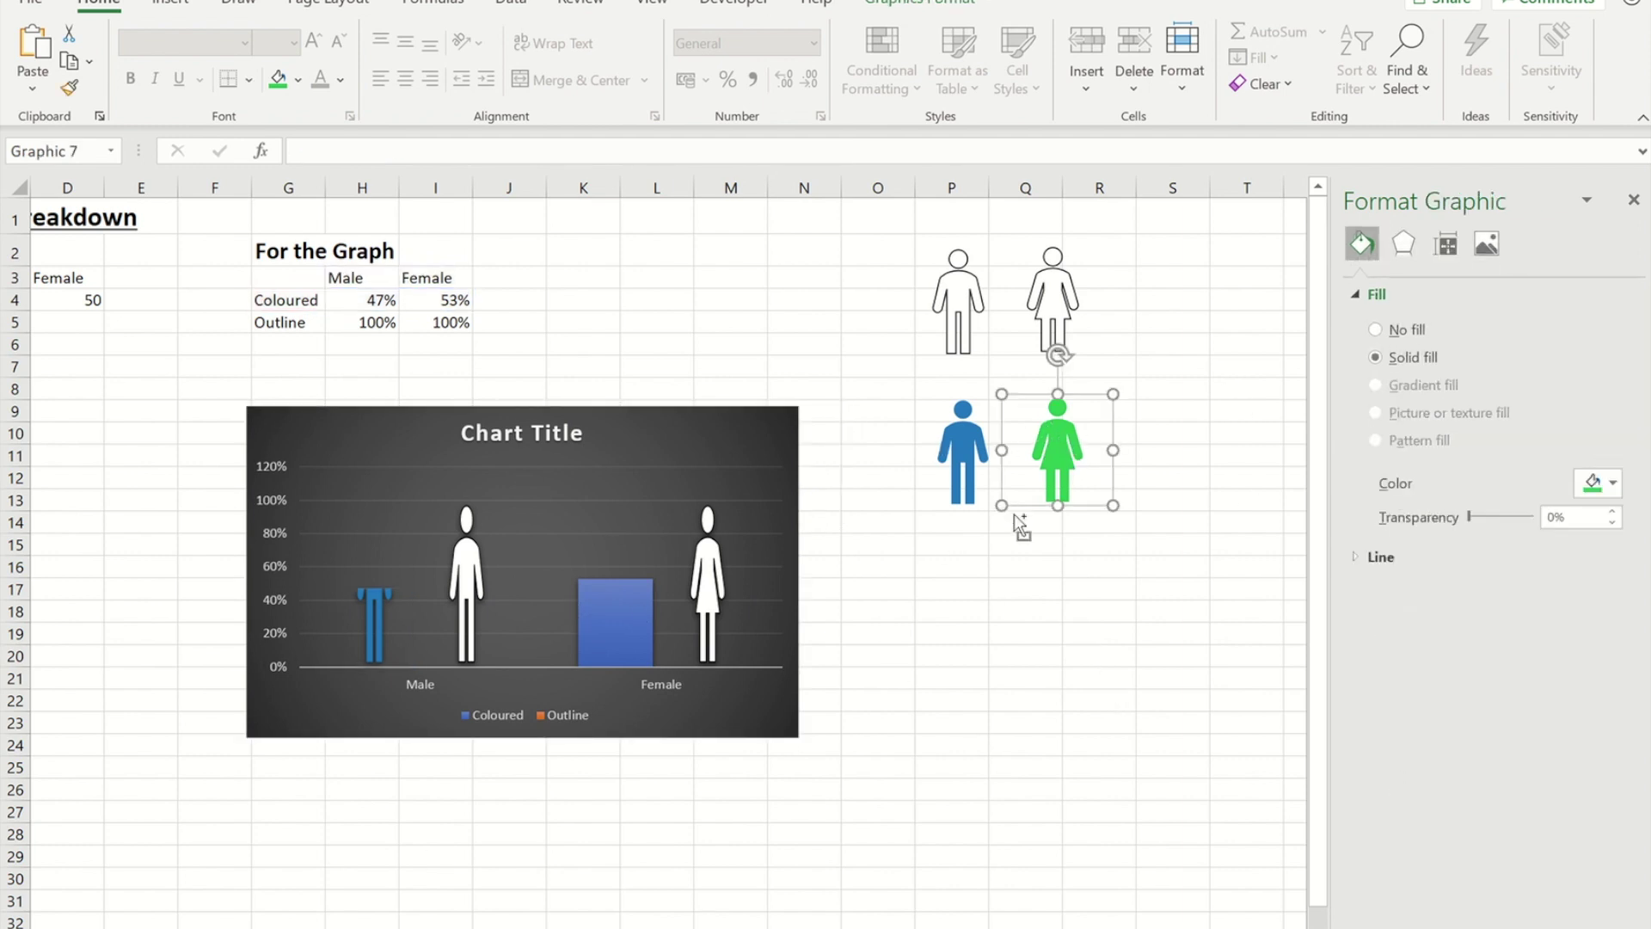
Picture-fill the Female Coloured bar with the copied green female icon, stacked and scaled to 53%
left_click(622, 633)
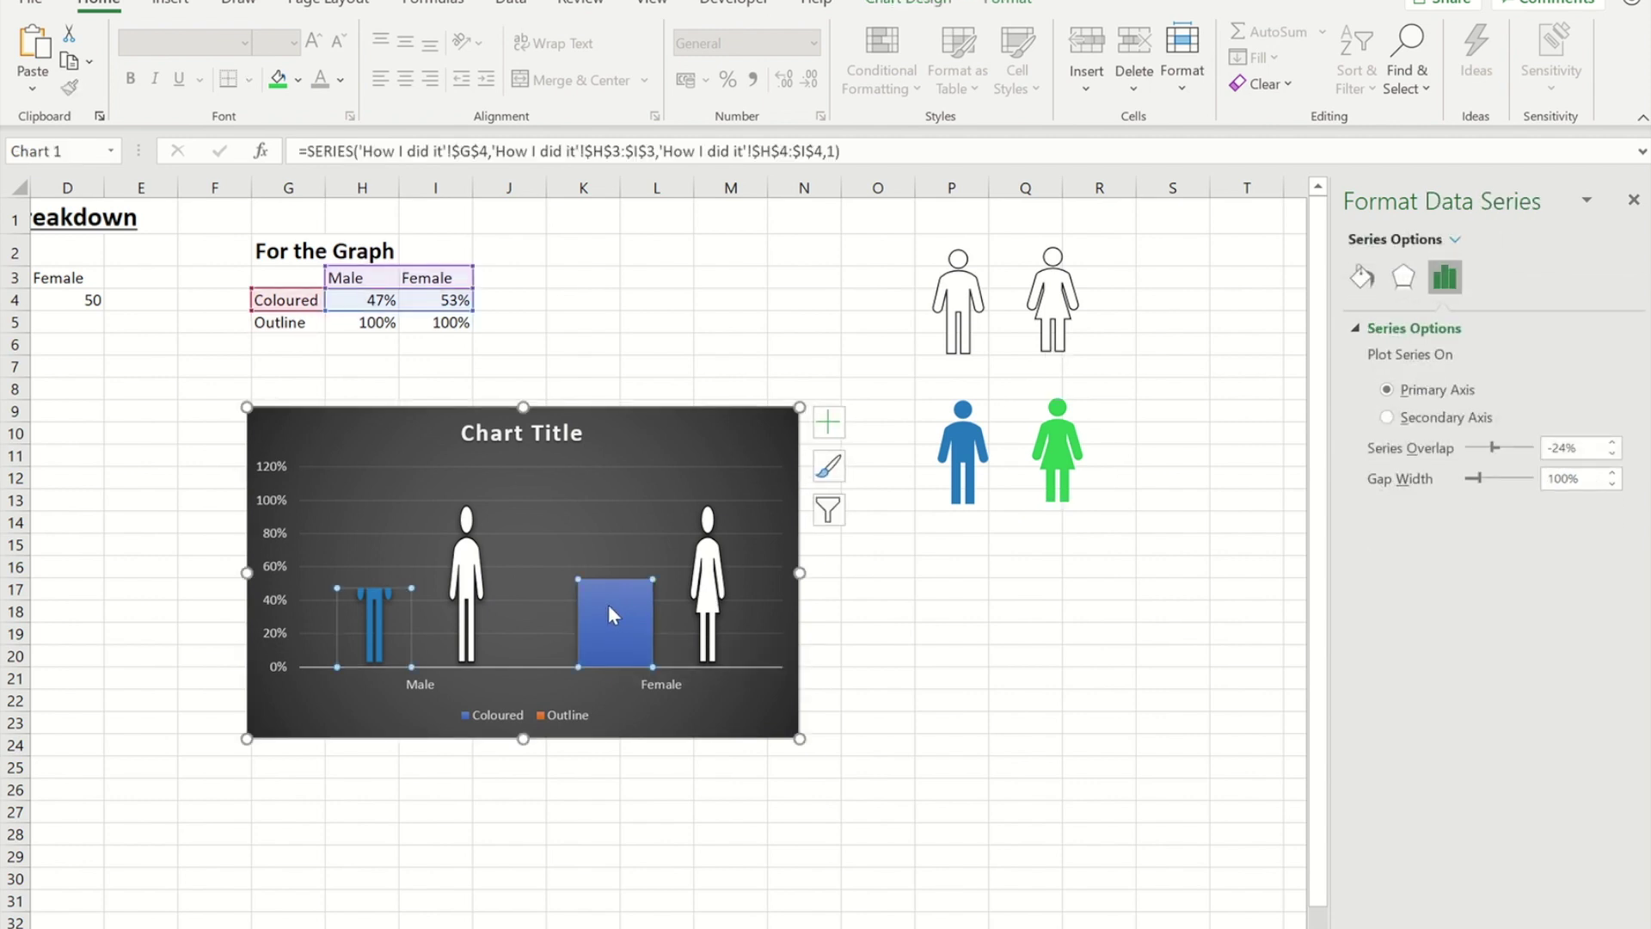
left_click(612, 615)
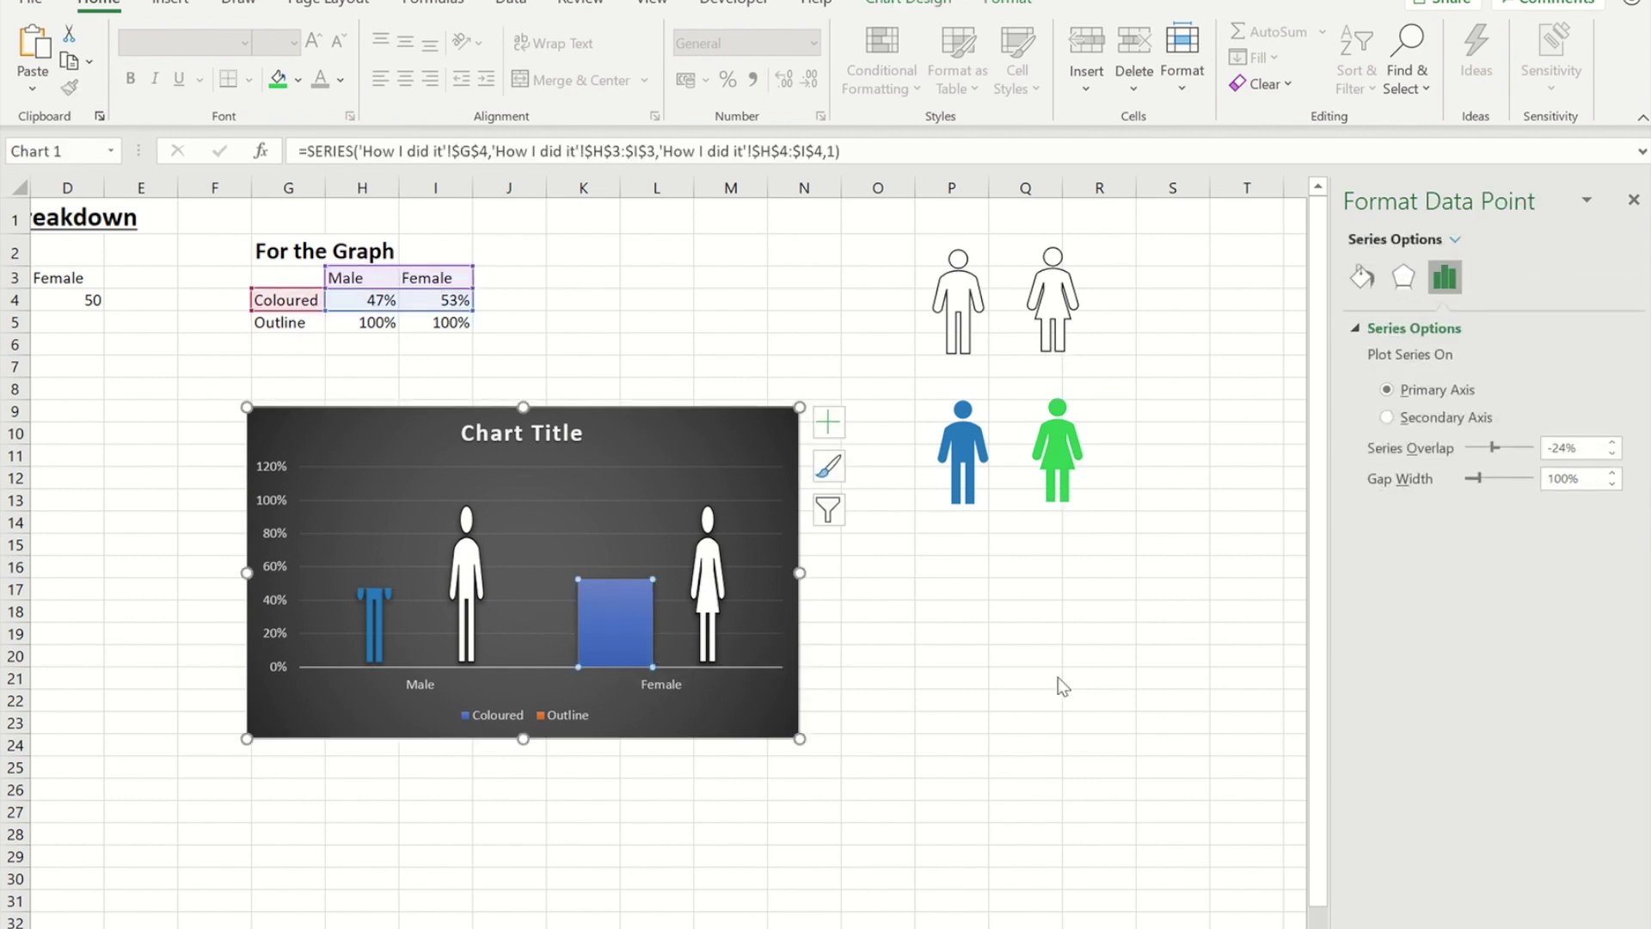
left_click(1362, 276)
left_click(1378, 448)
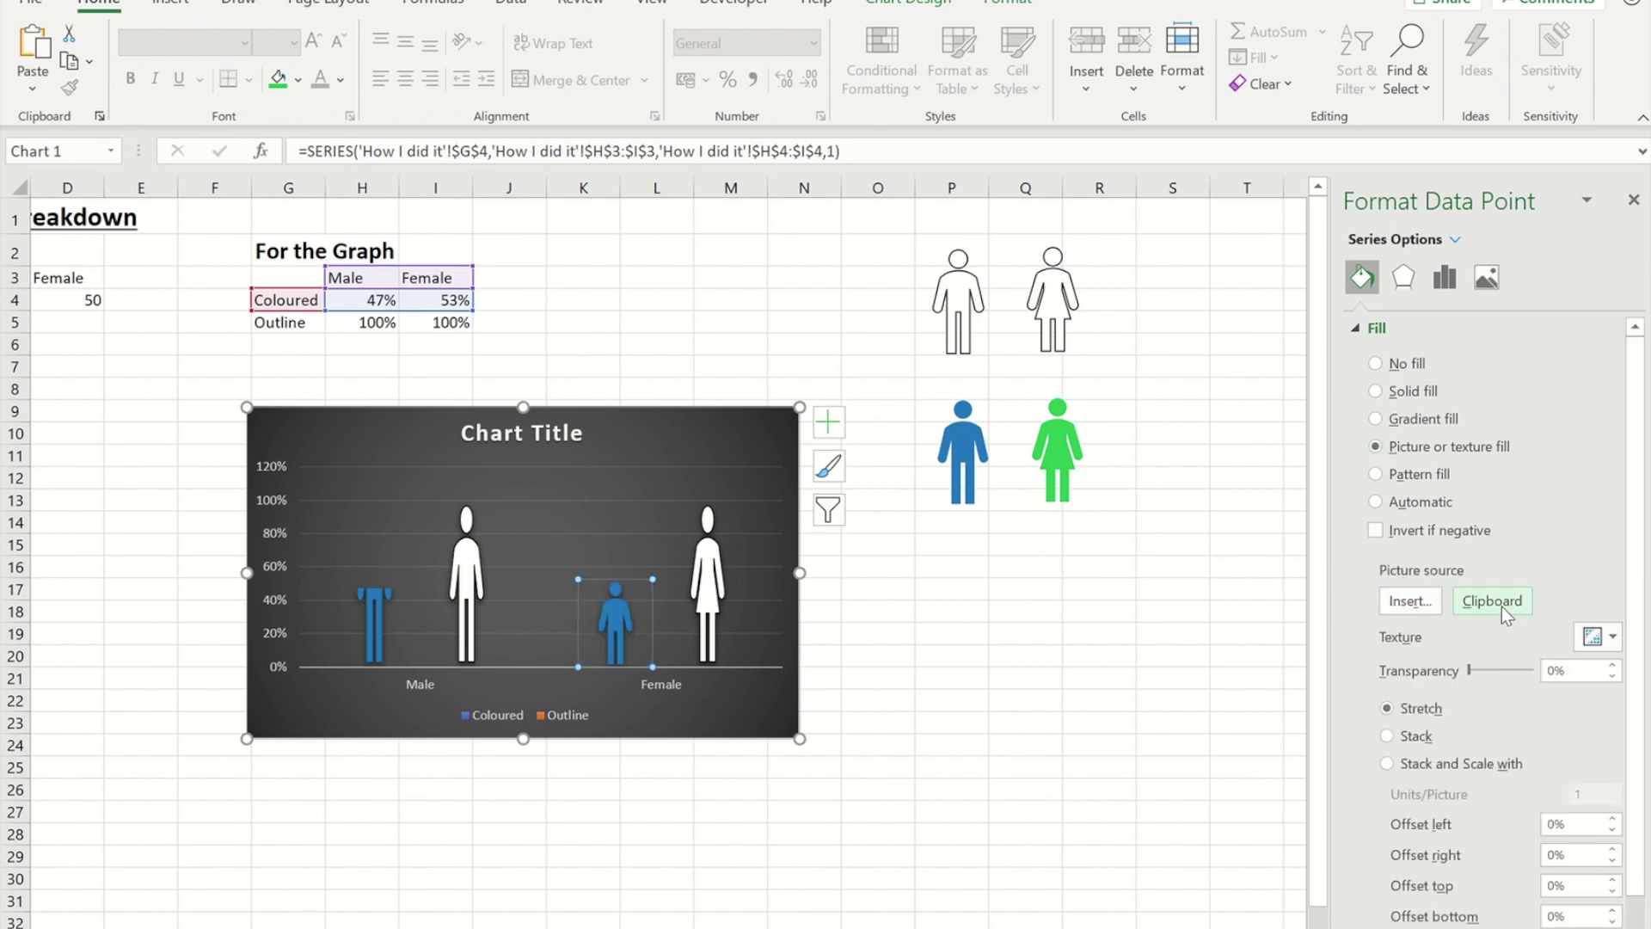
left_click(1501, 606)
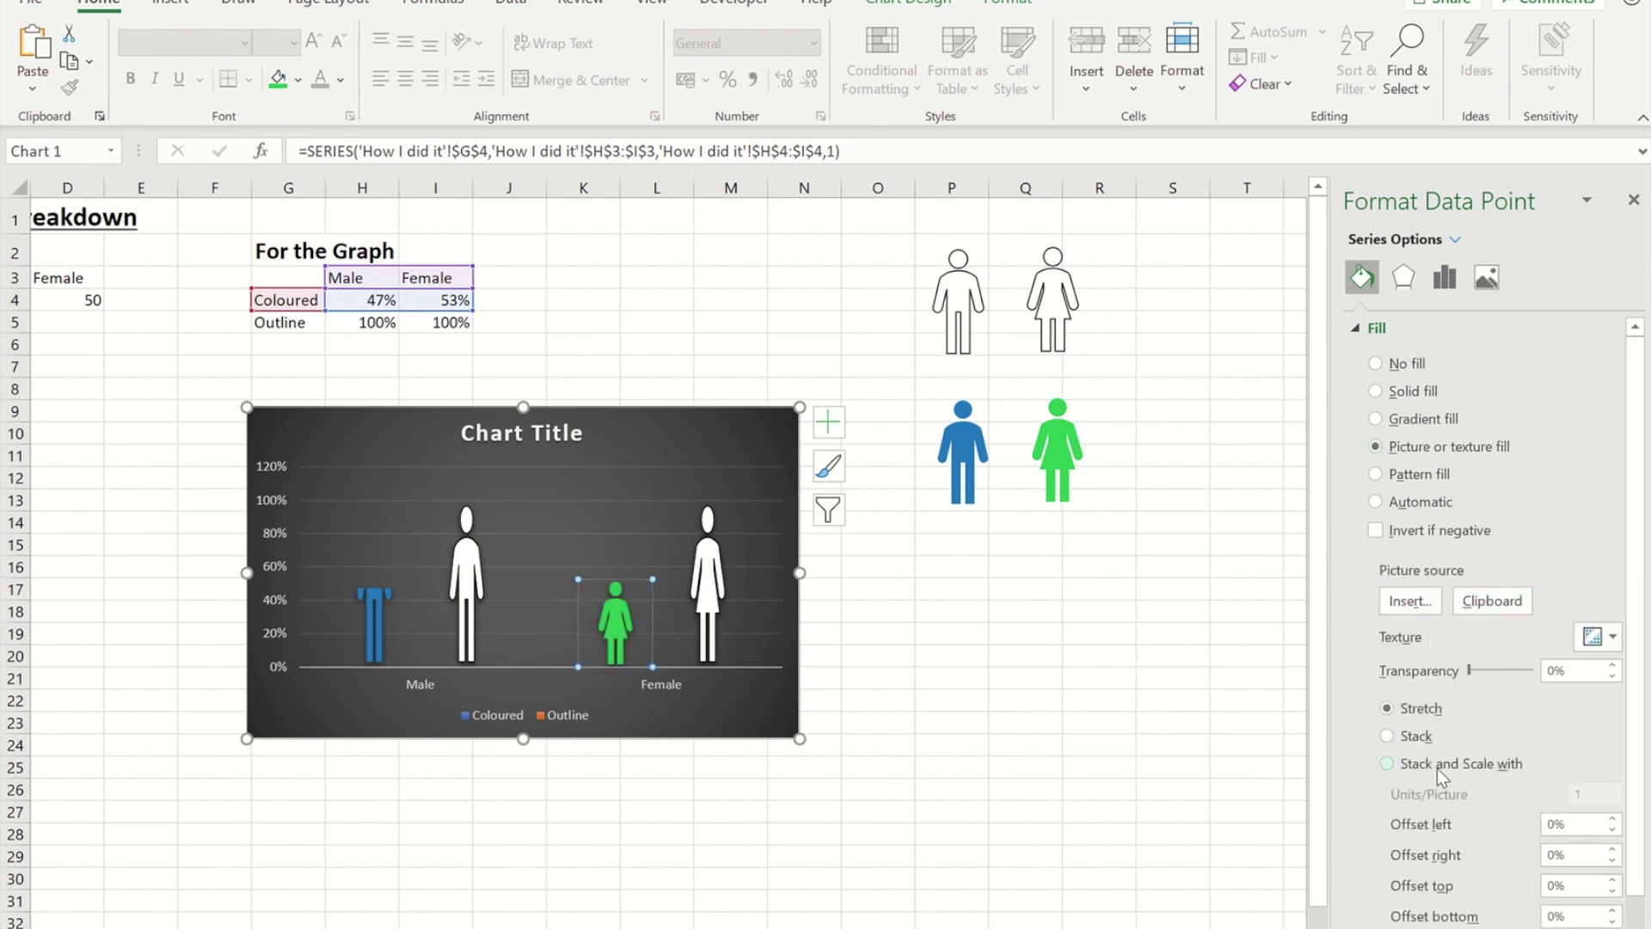
left_click(1388, 764)
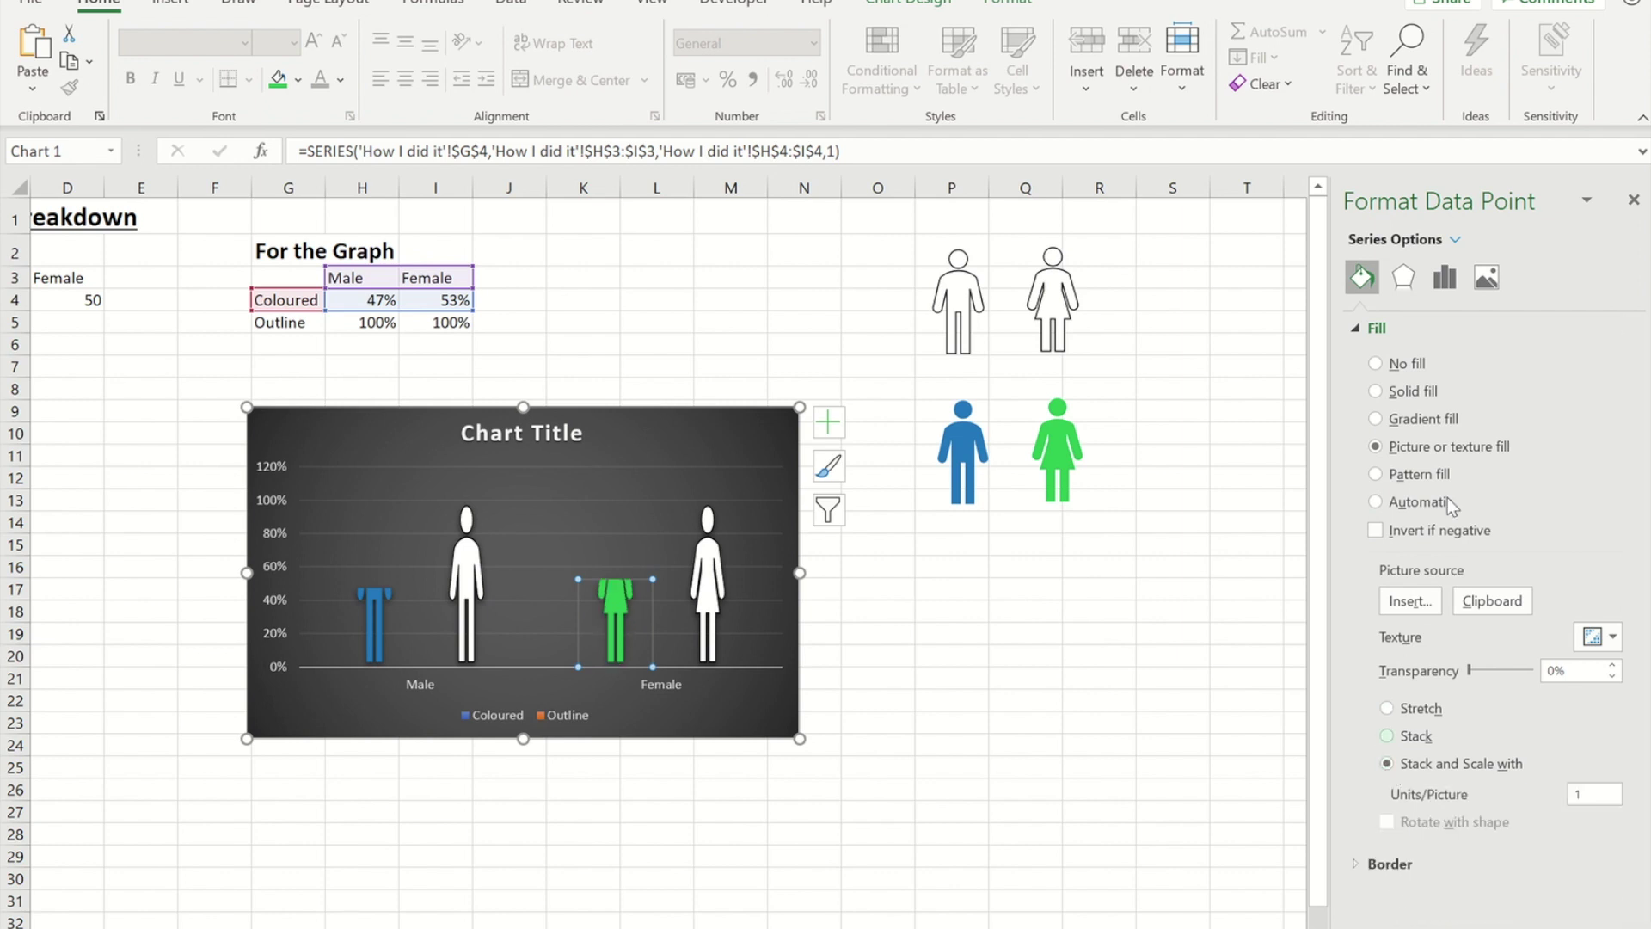
left_click(943, 632)
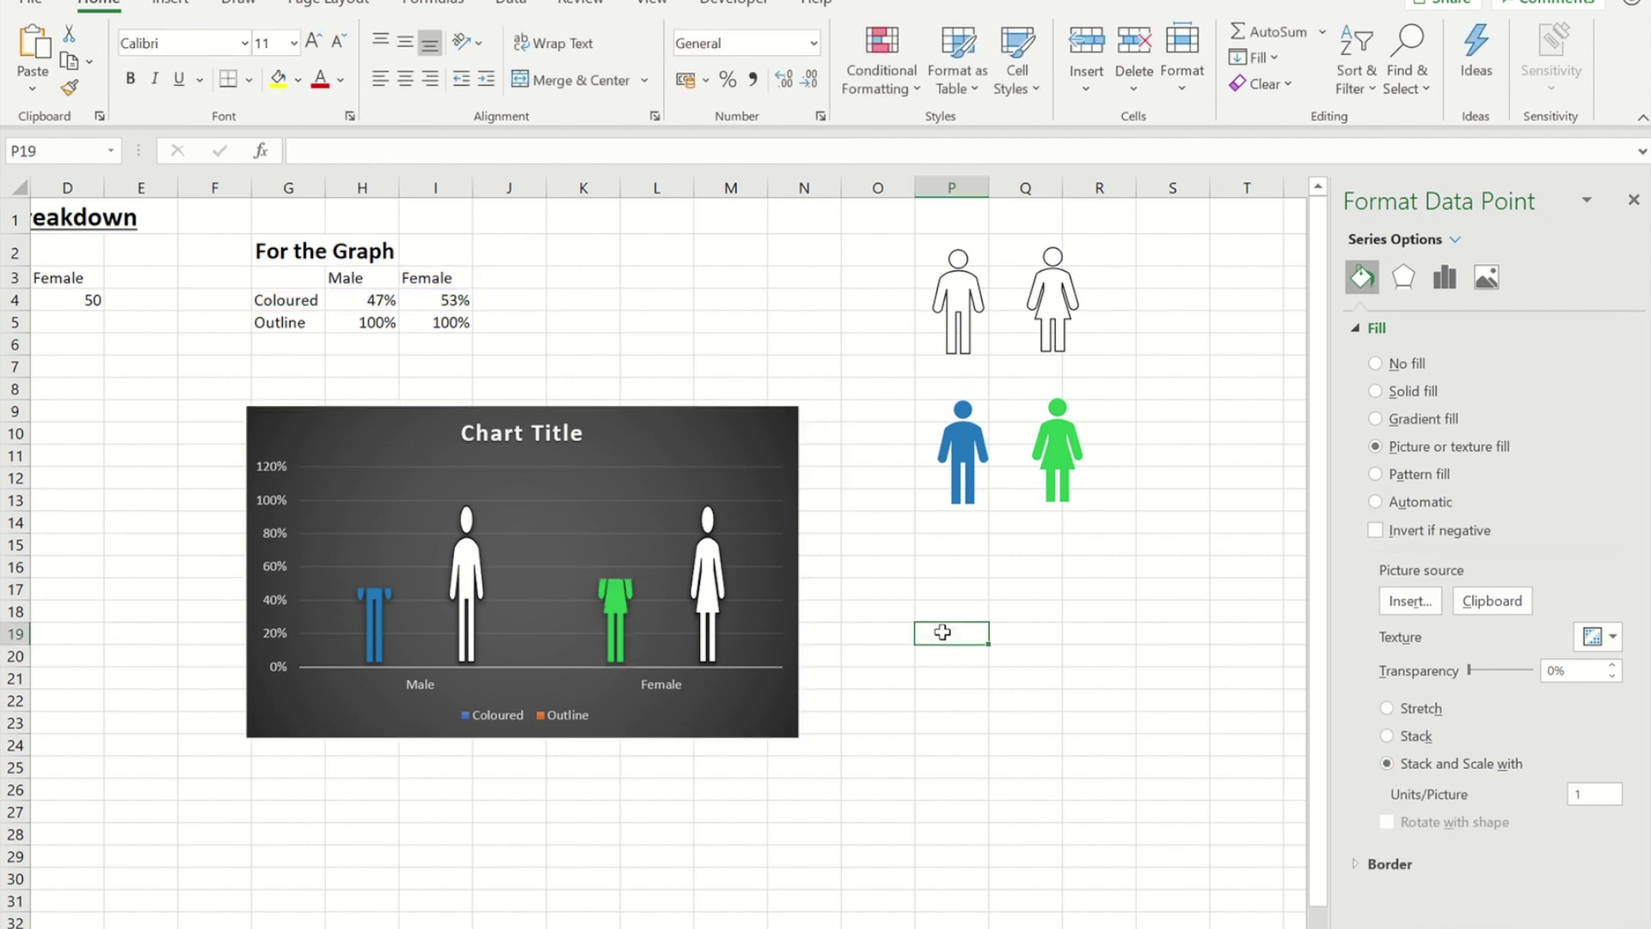
left_click(503, 581)
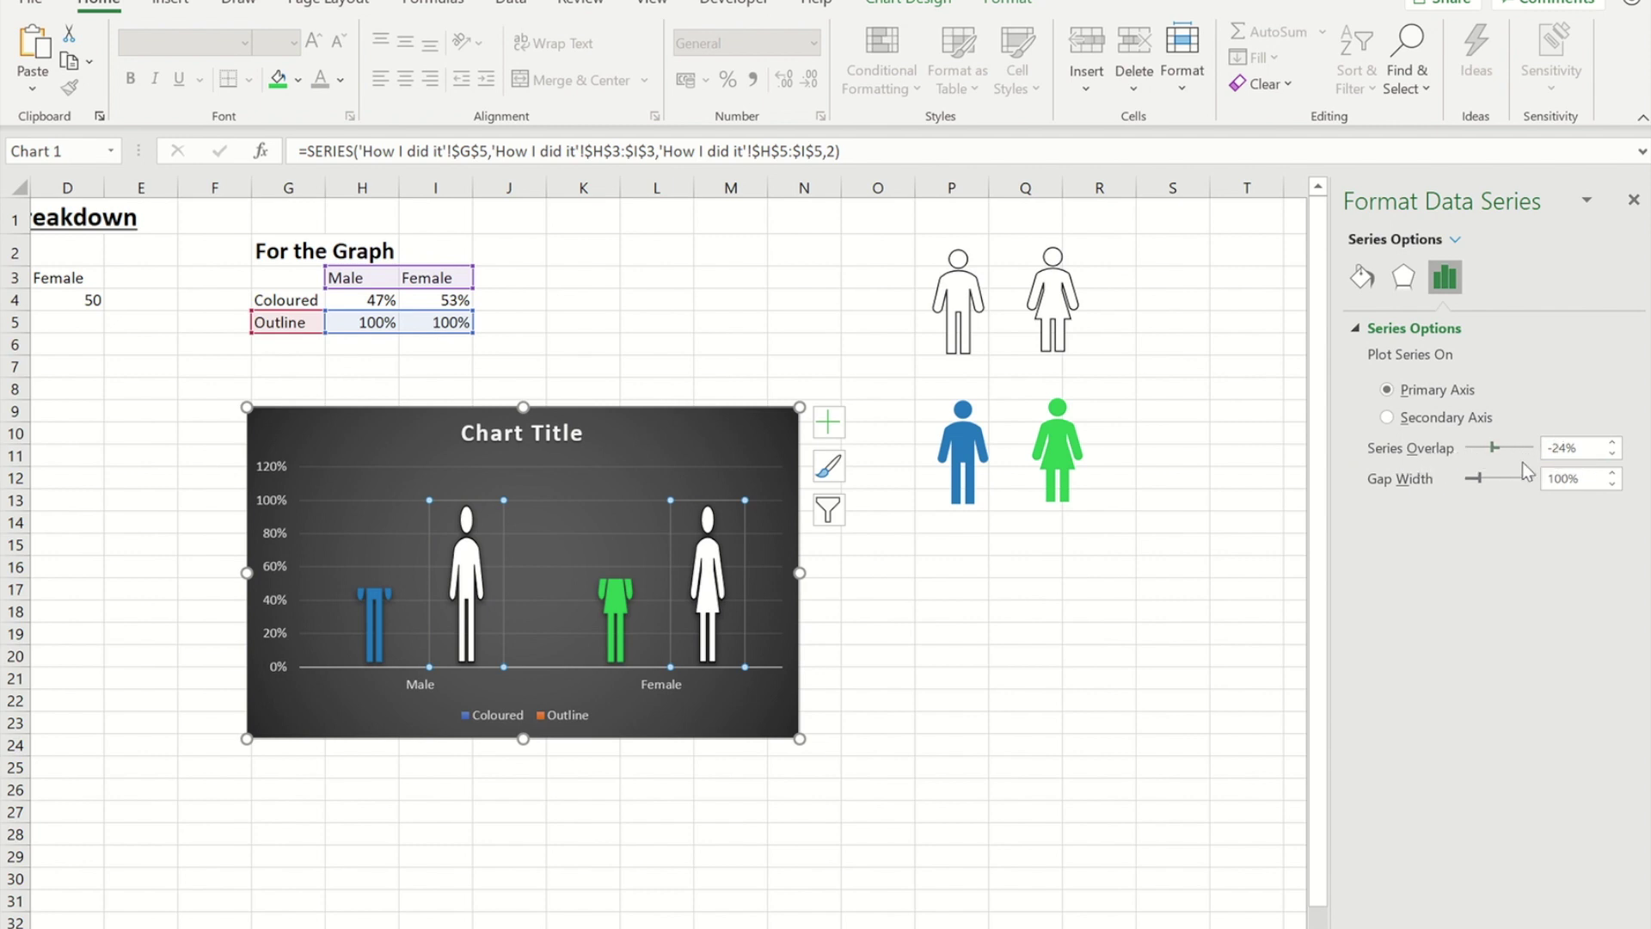
Set the series overlap to 100% so the outline figures sit over the coloured ones
left_click_drag(1494, 449, 1545, 448)
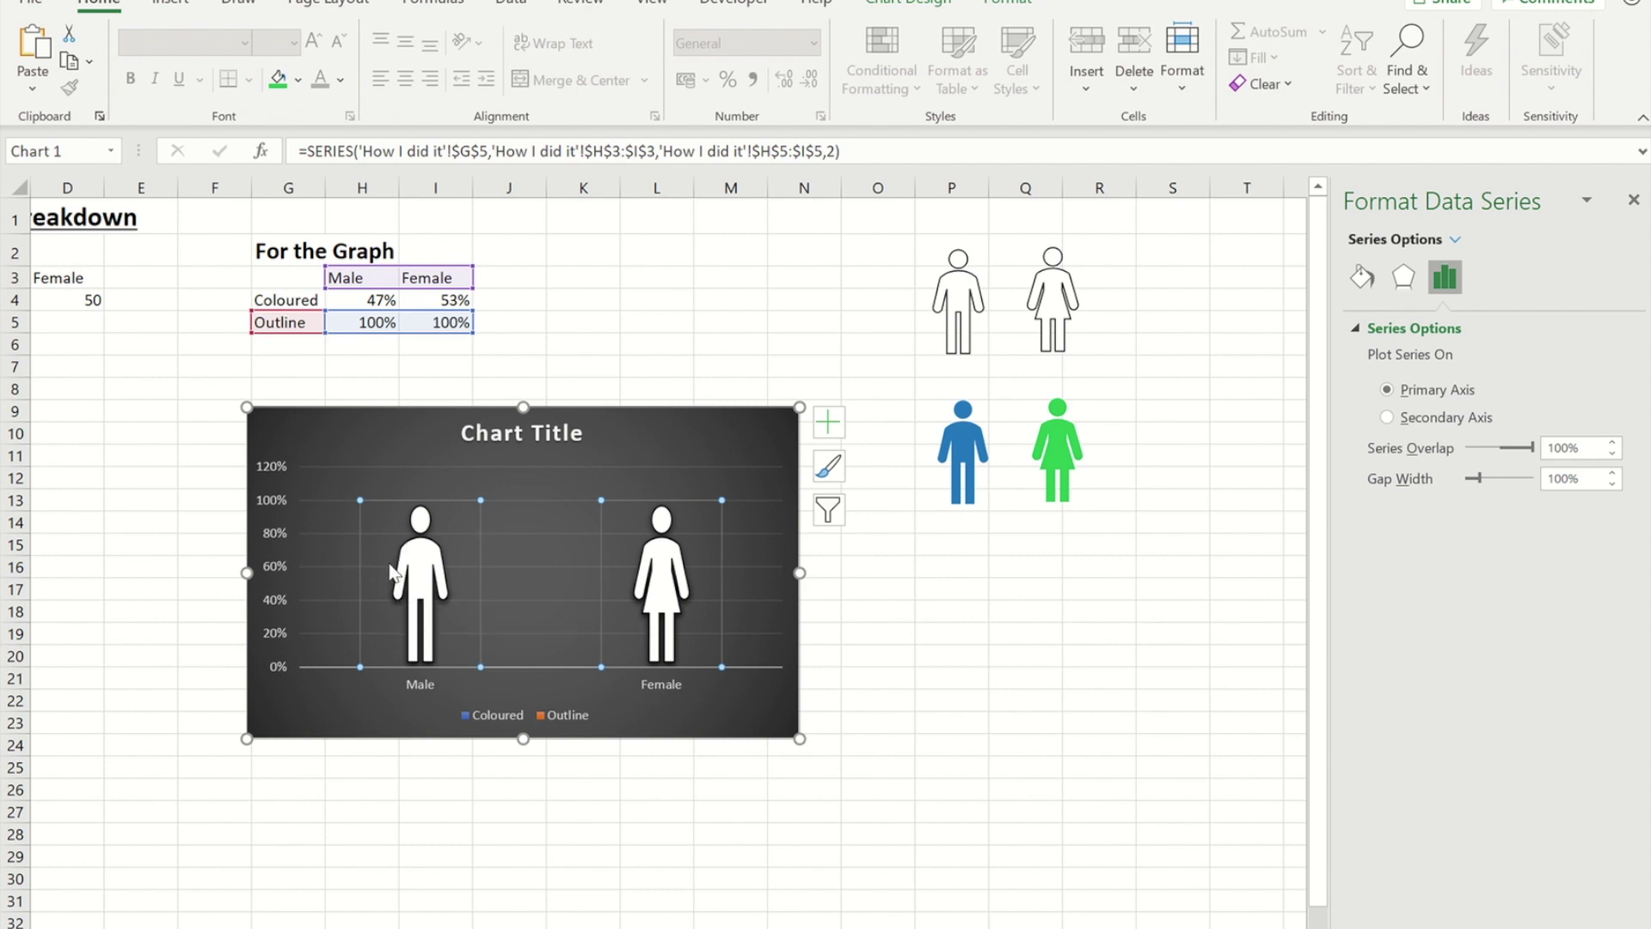
mouse_move(390, 572)
left_click(918, 2)
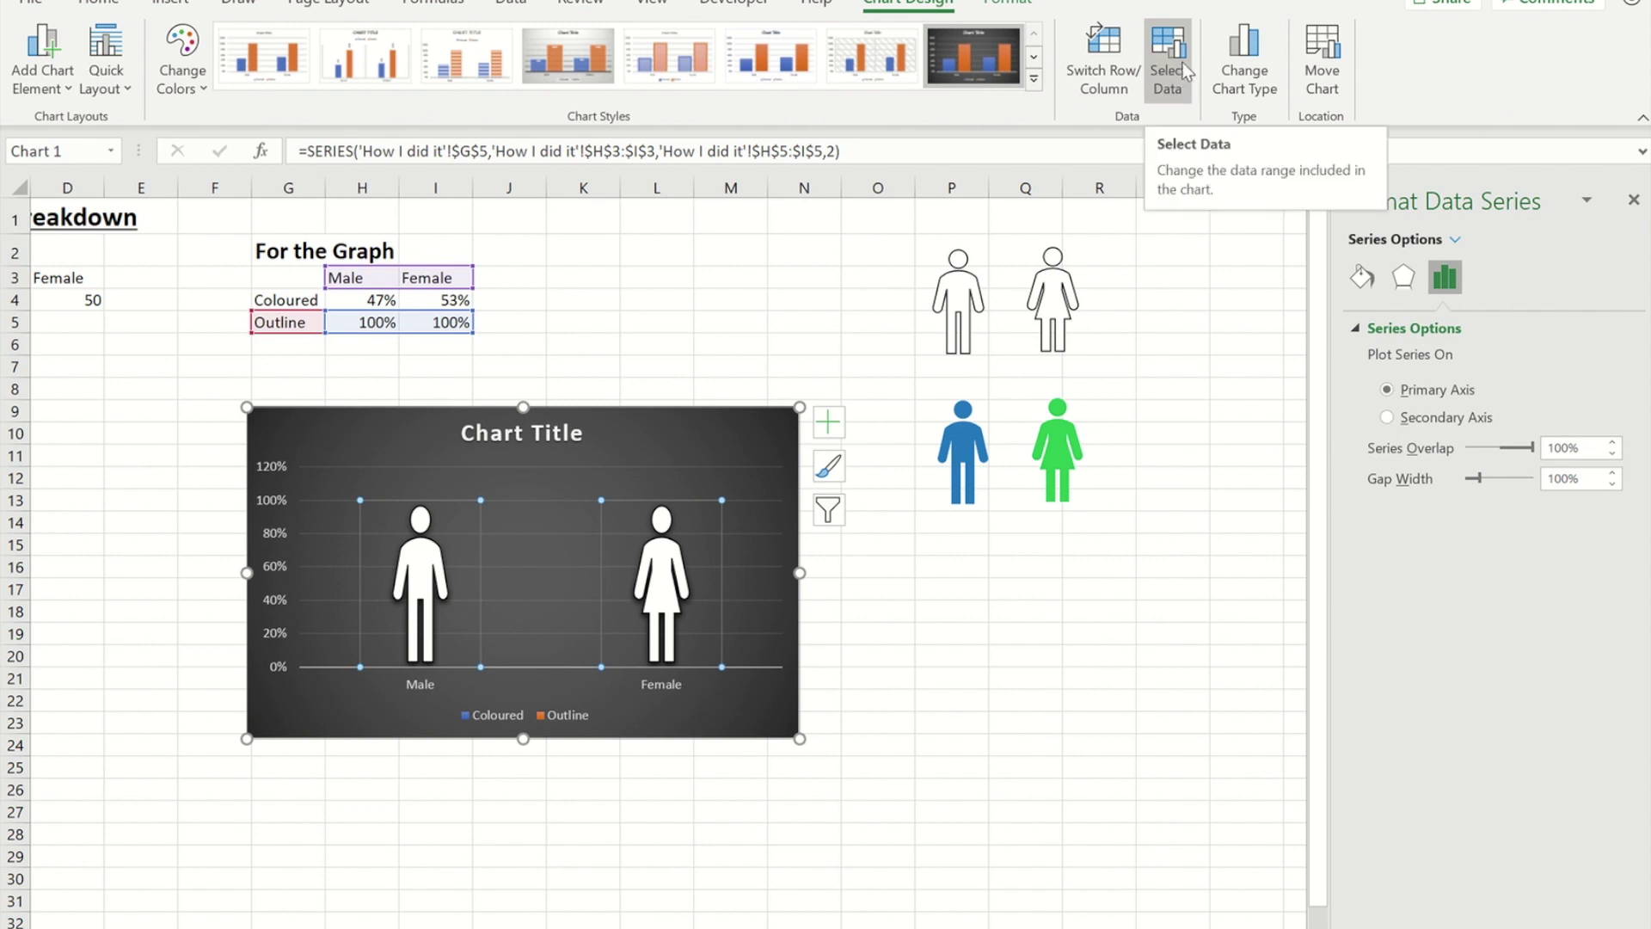
In Select Data, move the Outline series above Coloured so the blue and green fills plot in front
left_click(1168, 79)
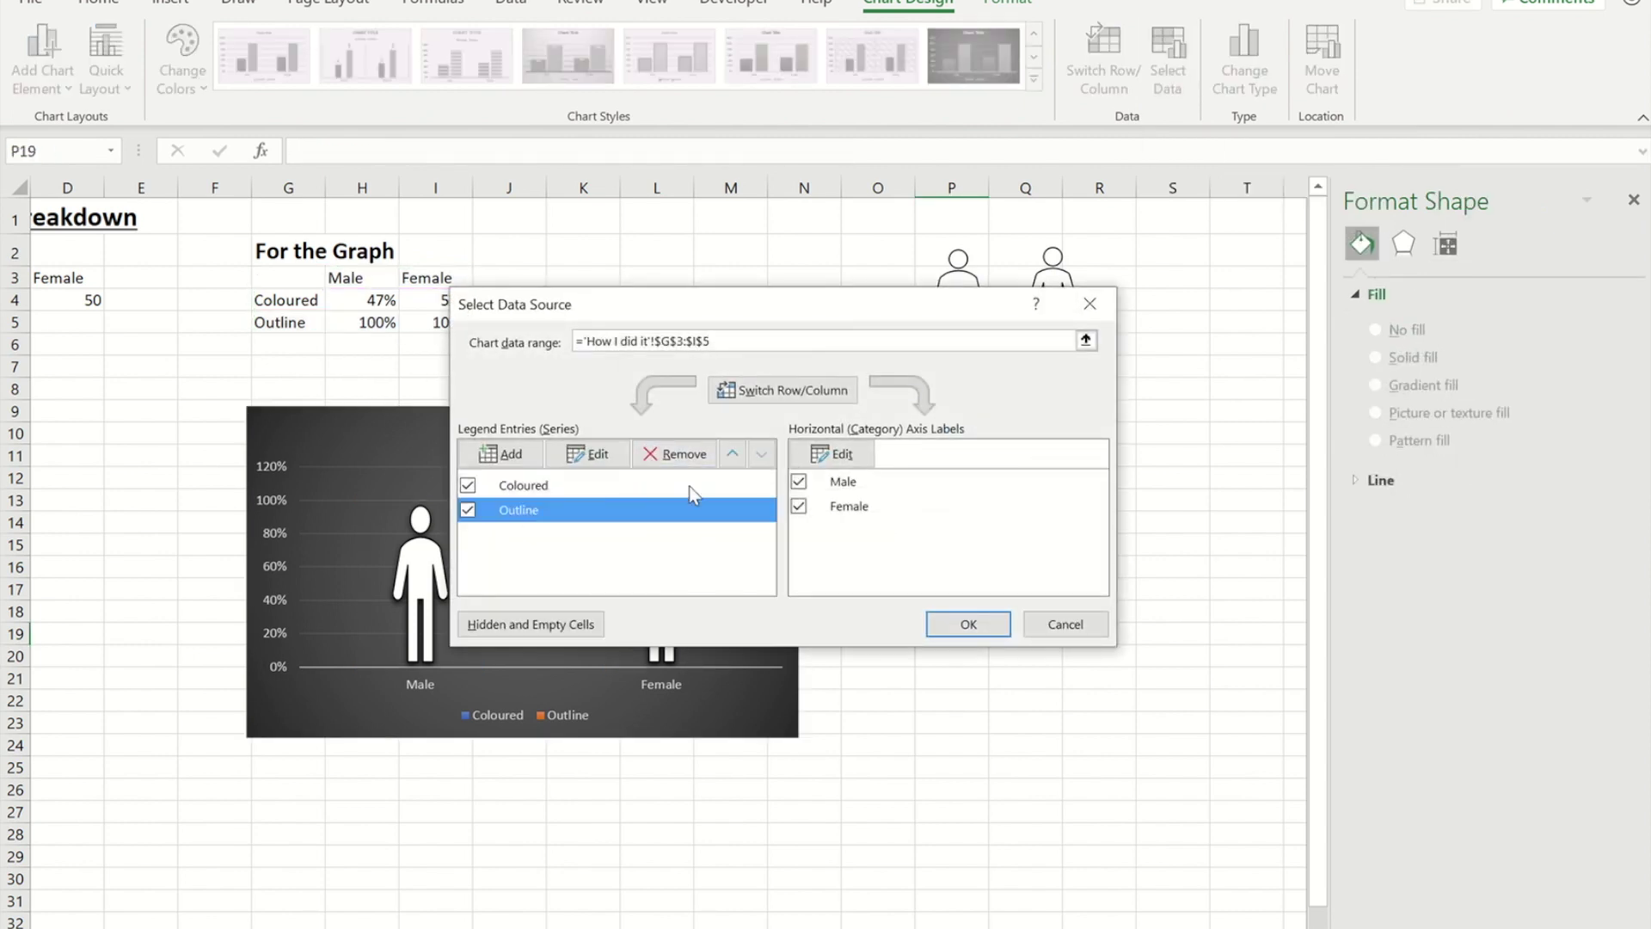
left_click(731, 456)
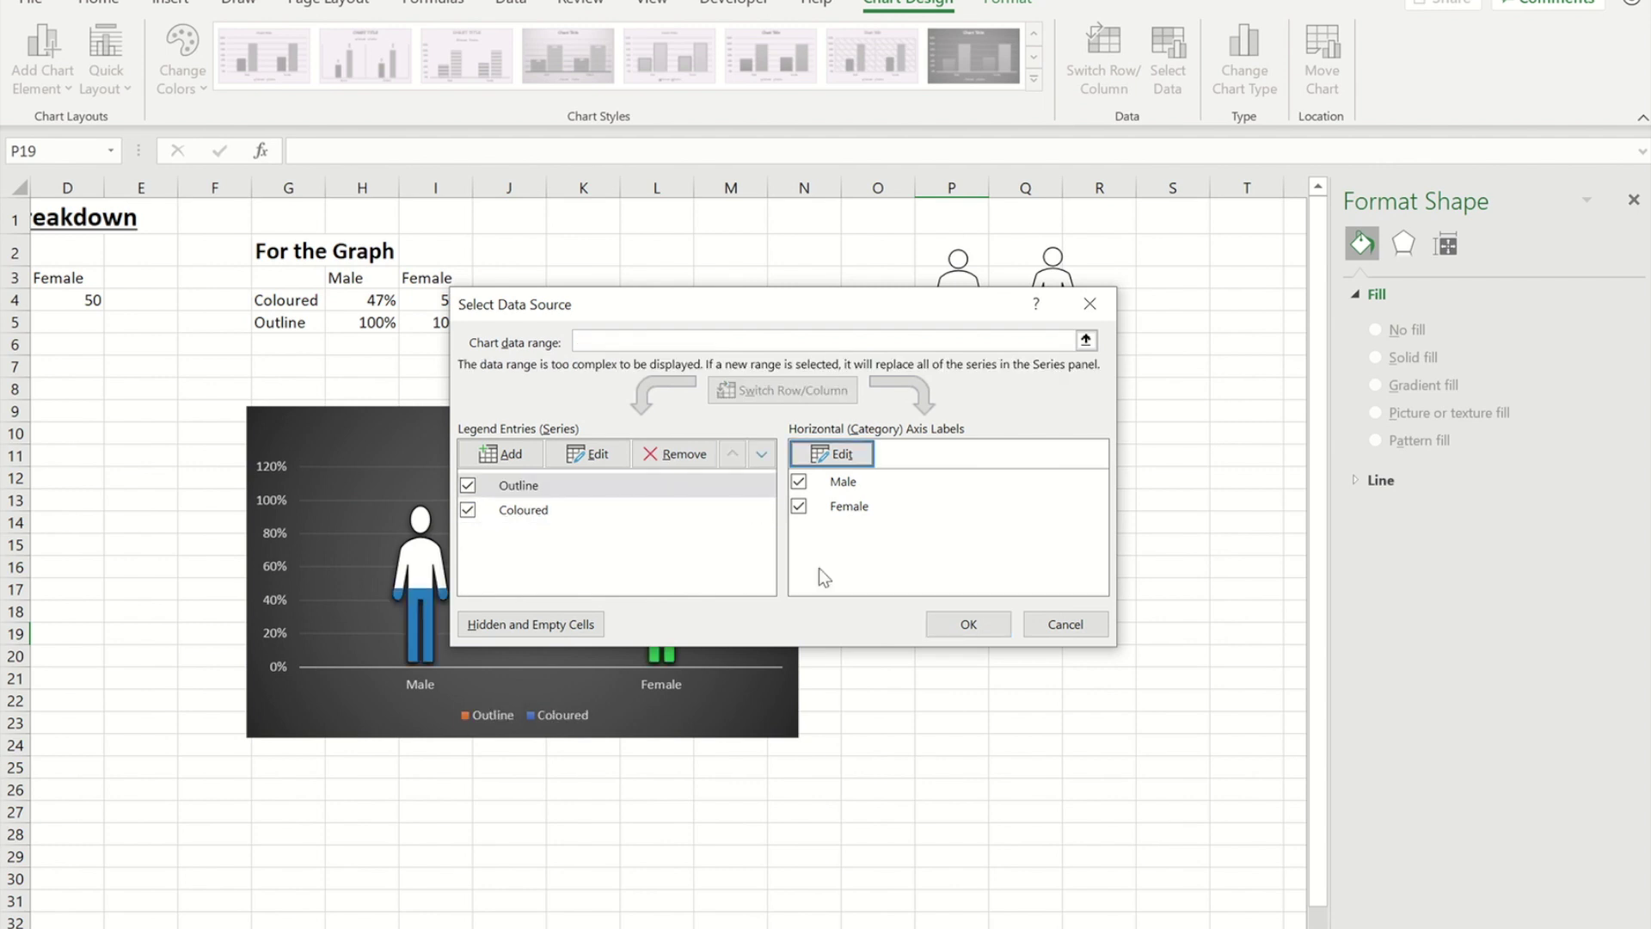
left_click(969, 625)
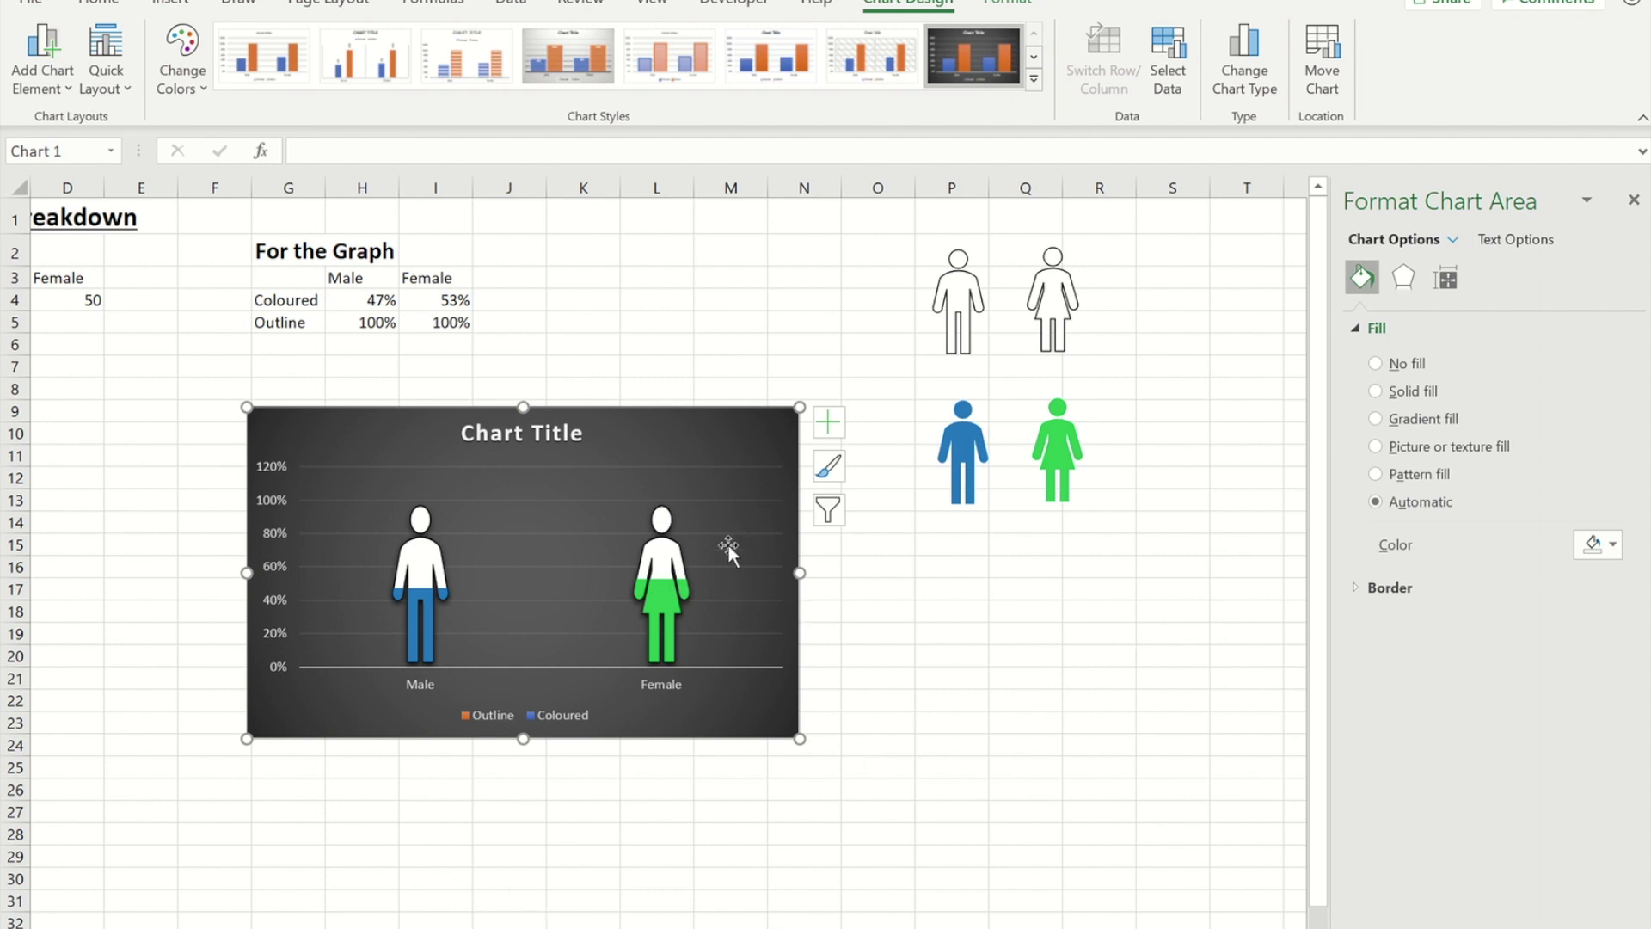
left_click(711, 573)
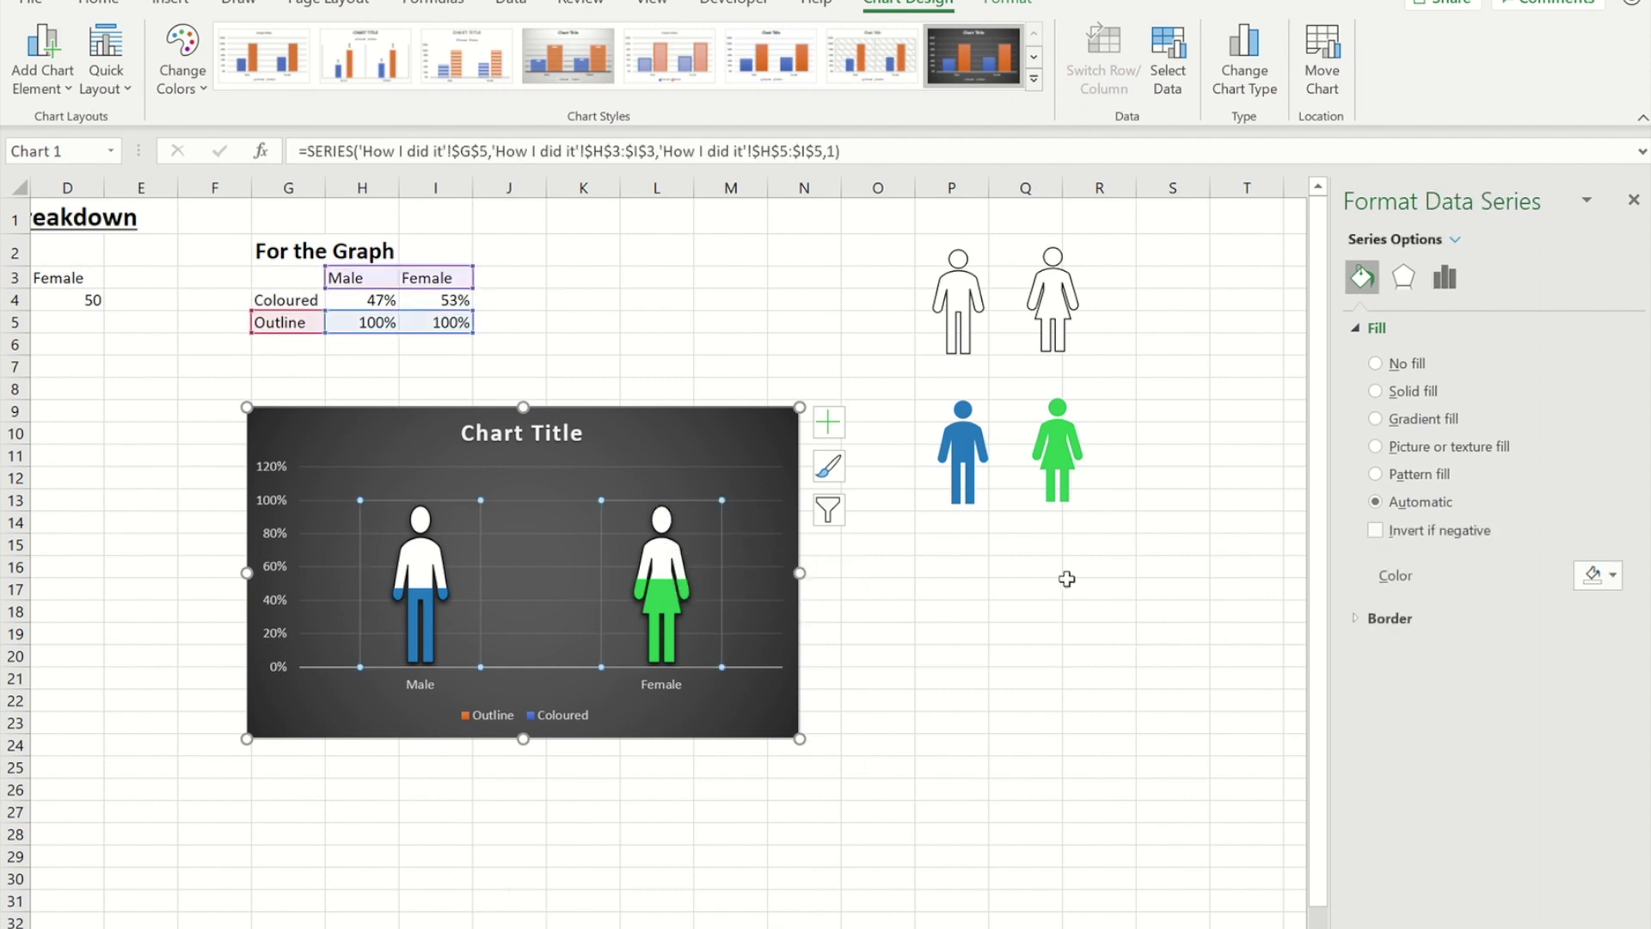
Set the gap width to 0% and hide the axes, chart title, gridlines and legend
left_click(1446, 277)
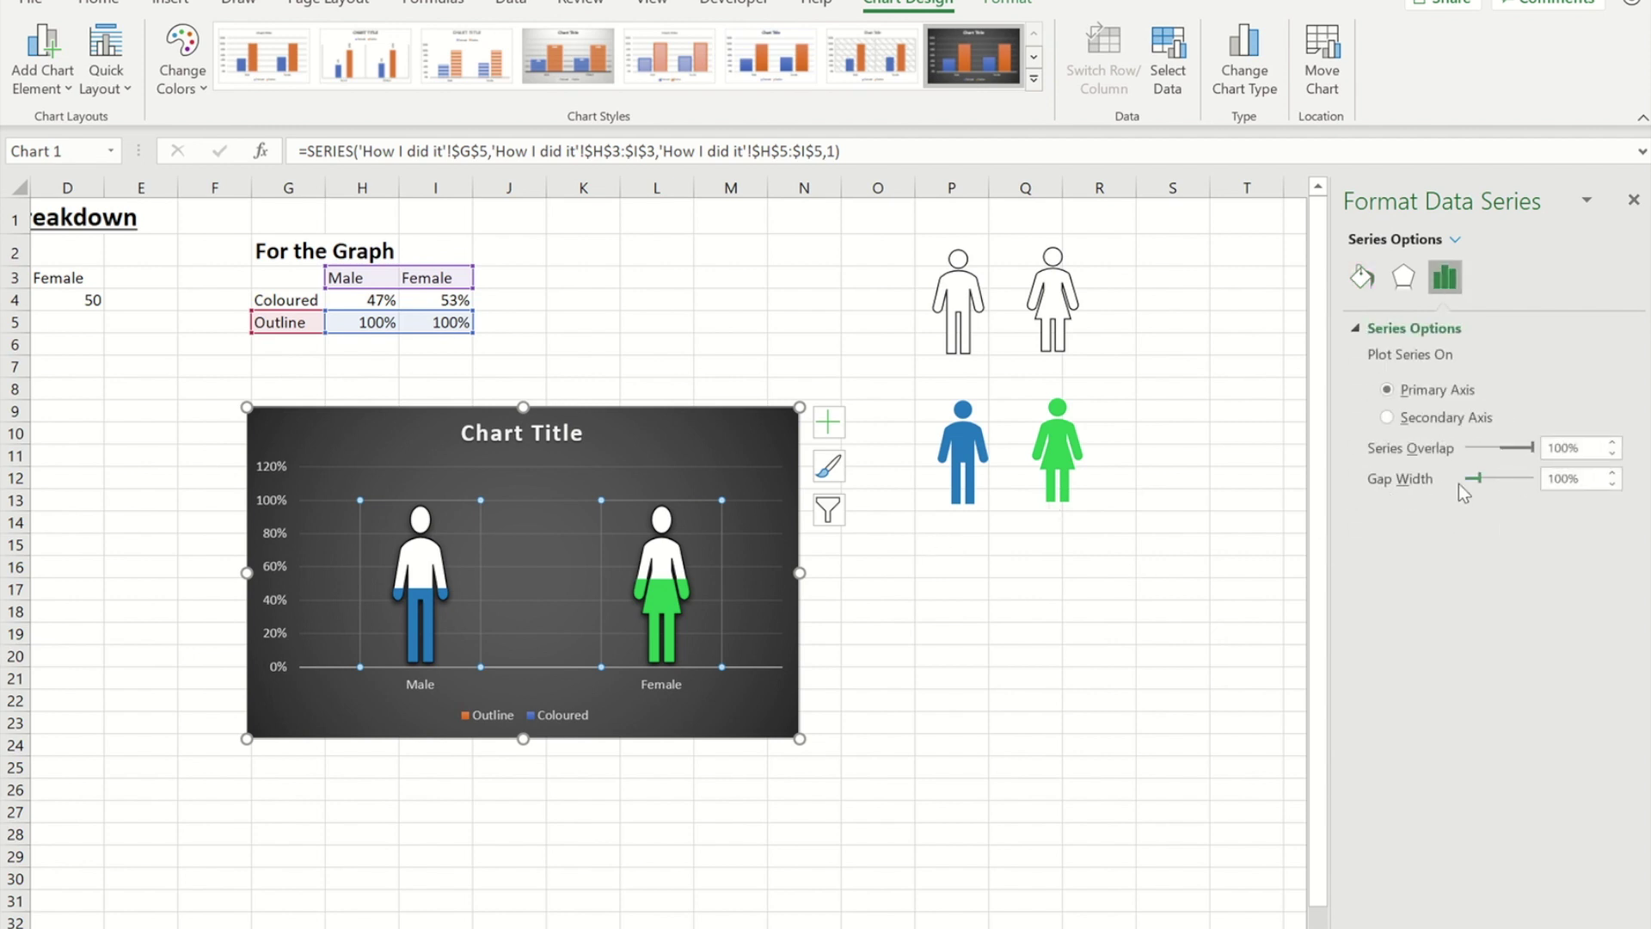
left_click_drag(1479, 483, 1538, 483)
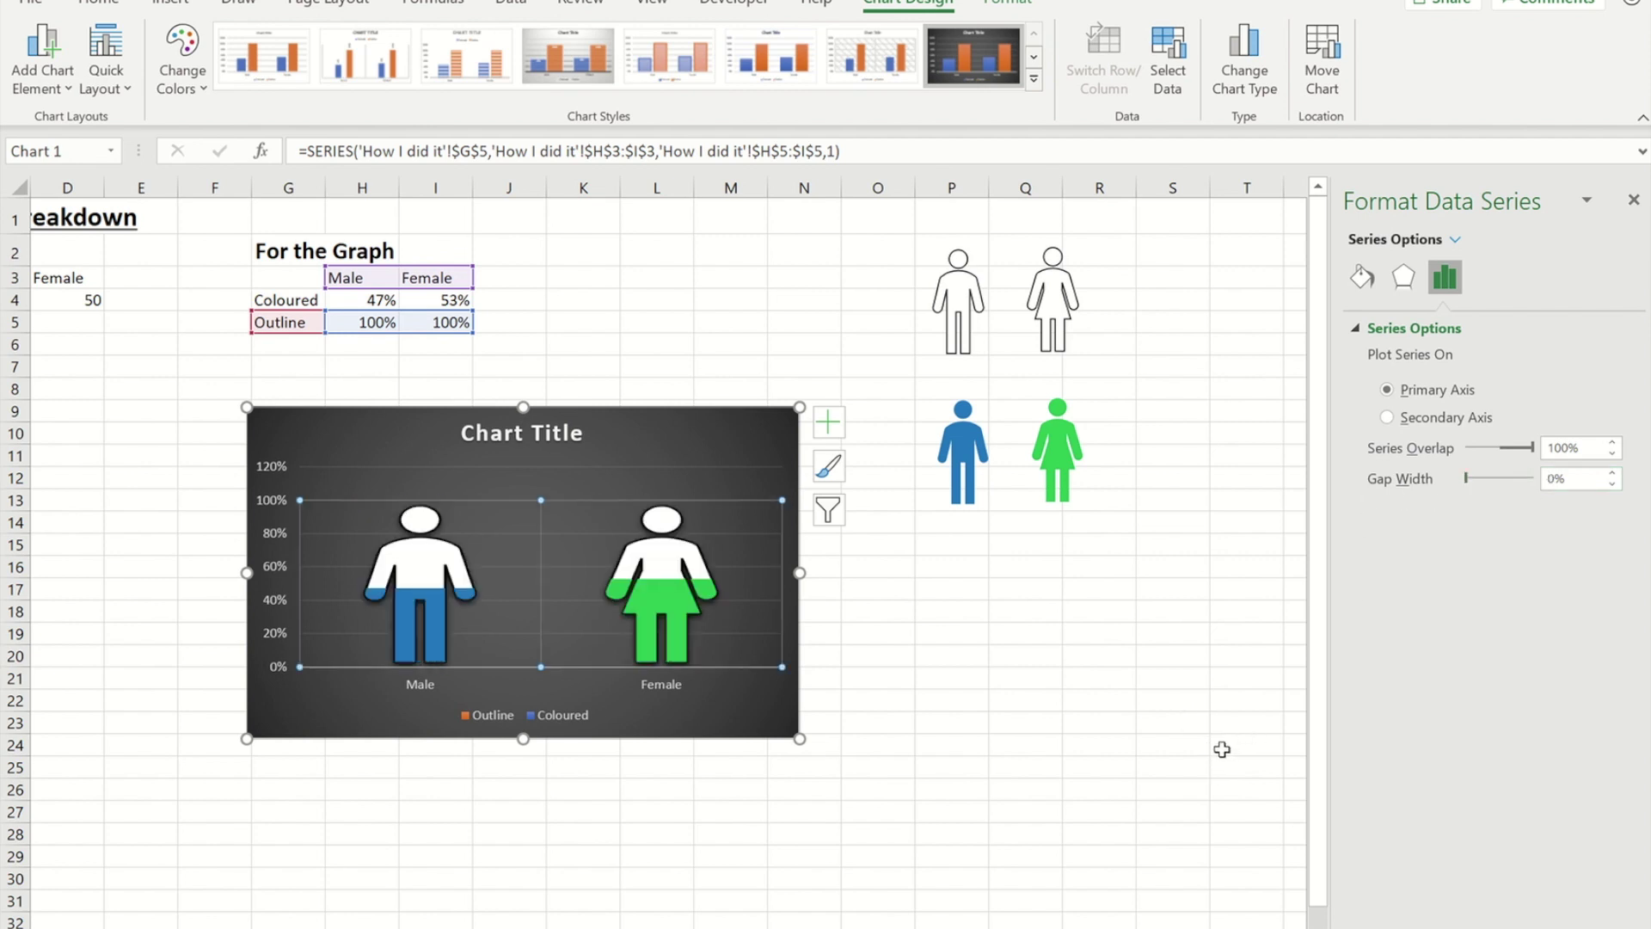
left_click(831, 423)
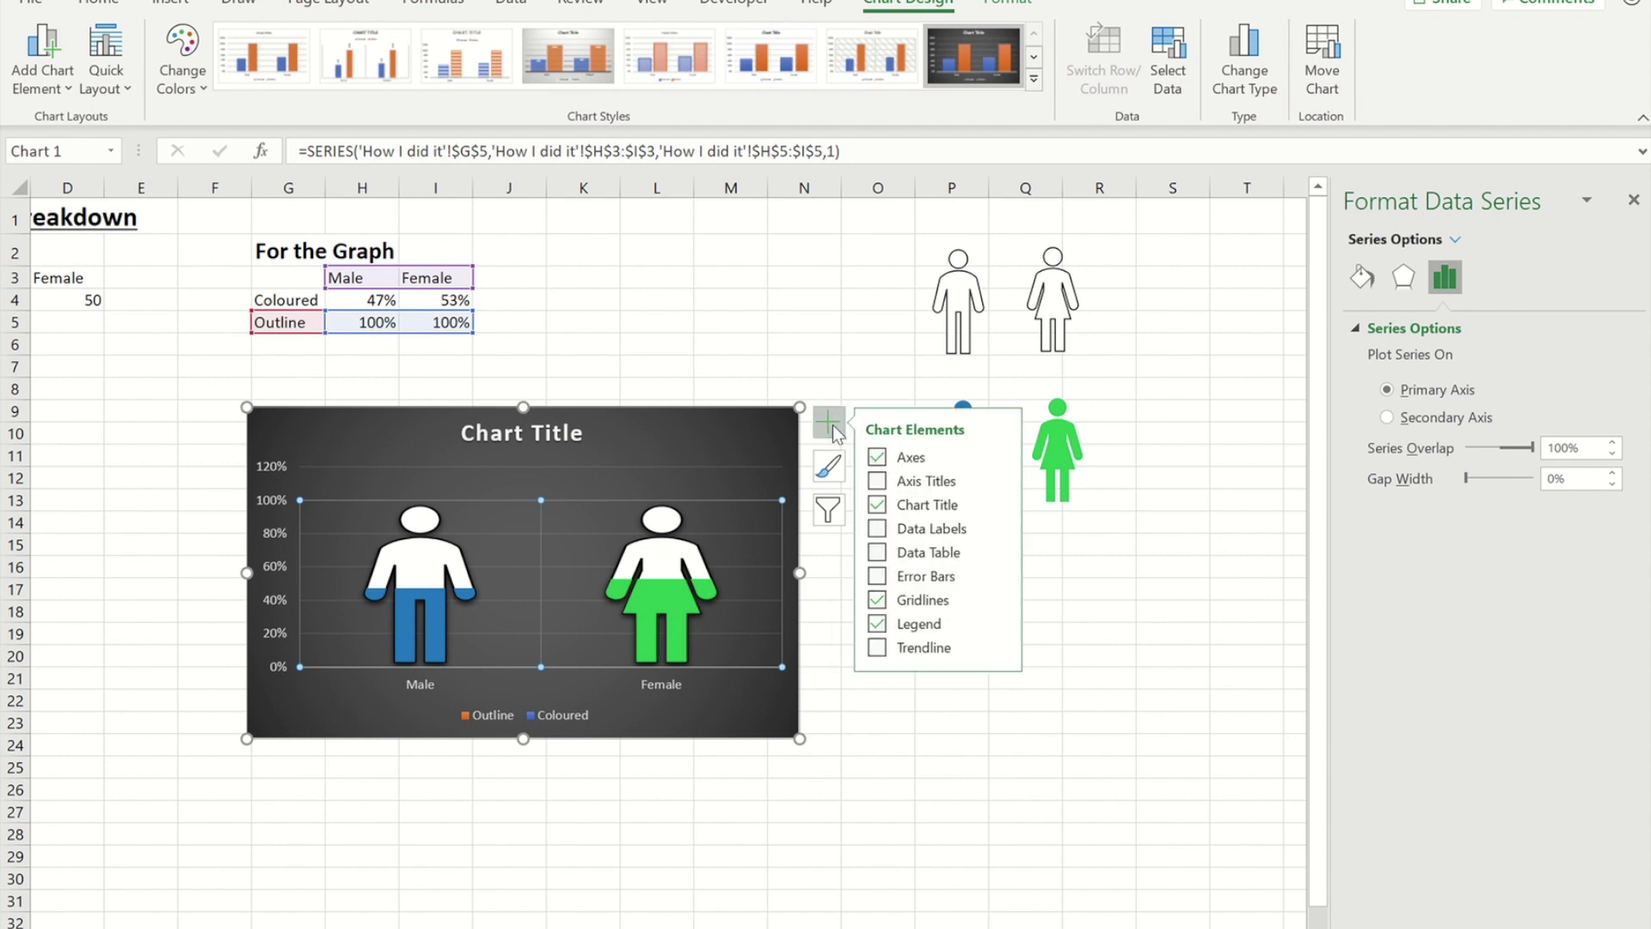
left_click(876, 458)
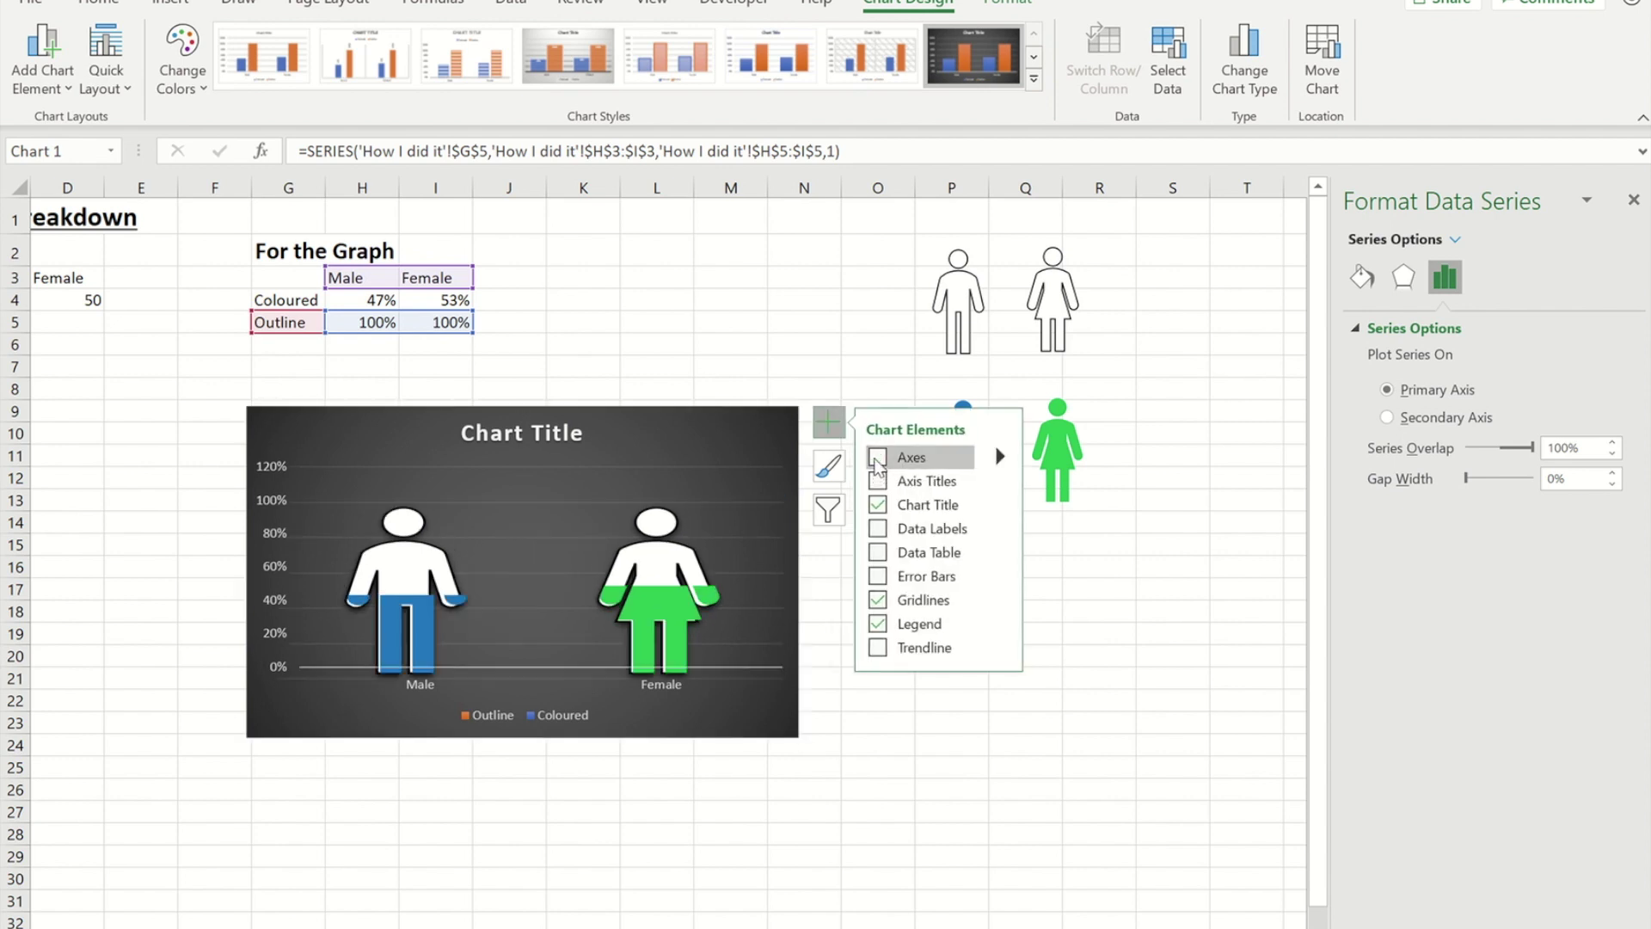
left_click(877, 506)
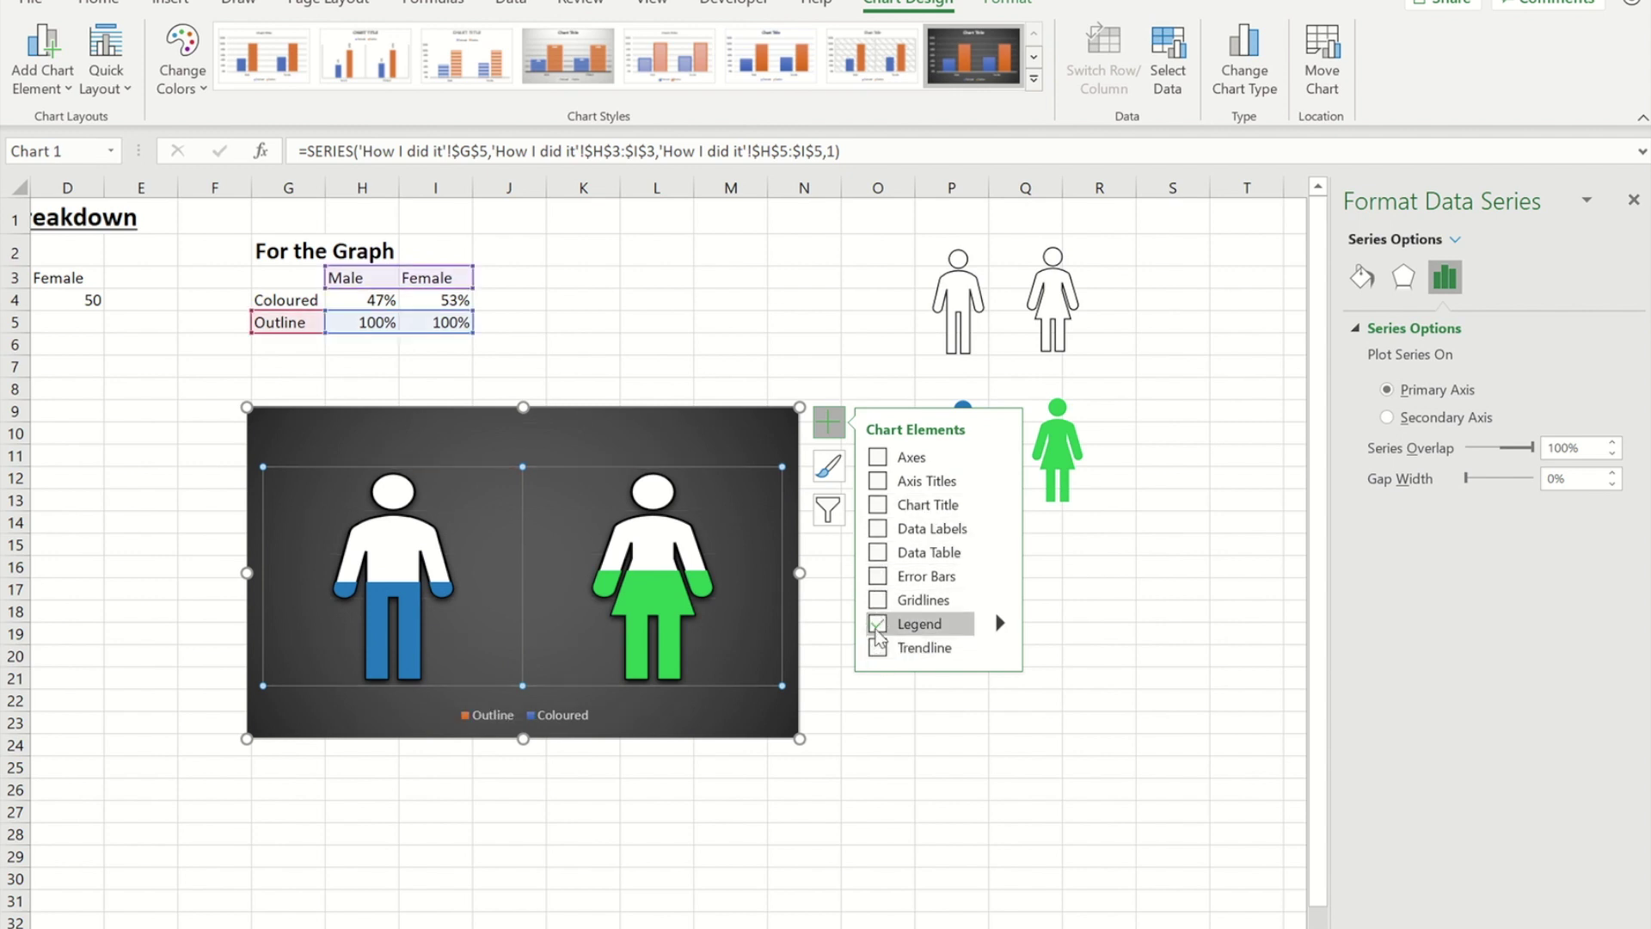
left_click(877, 625)
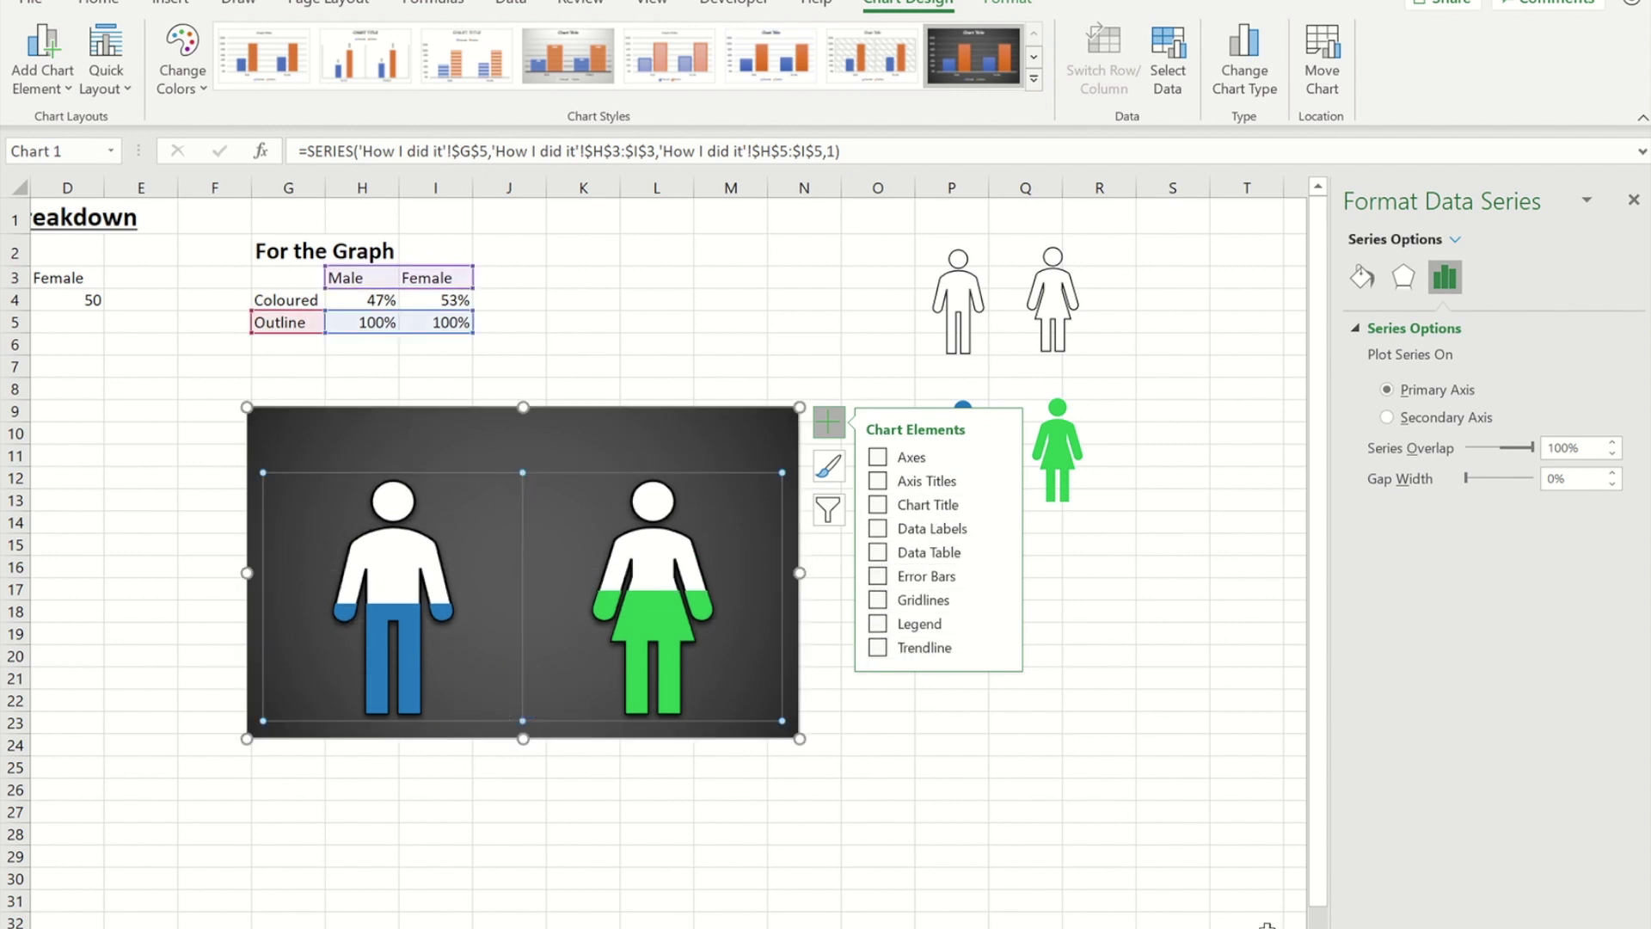
left_click(1092, 877)
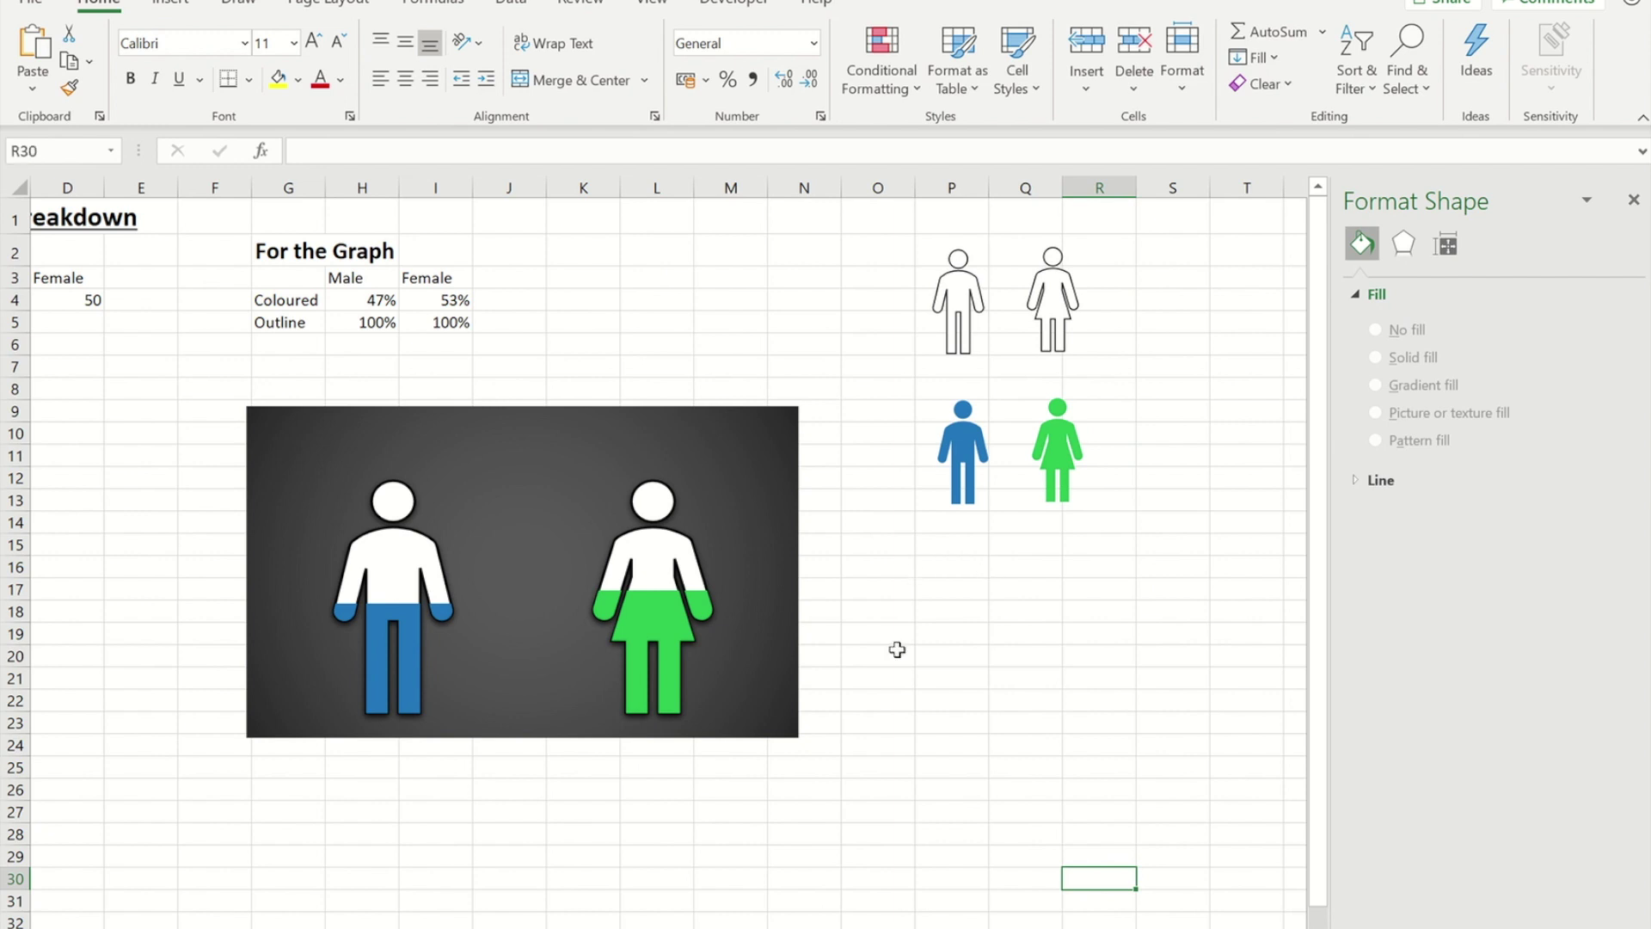
Insert a small text box below the coloured icons
left_click(173, 5)
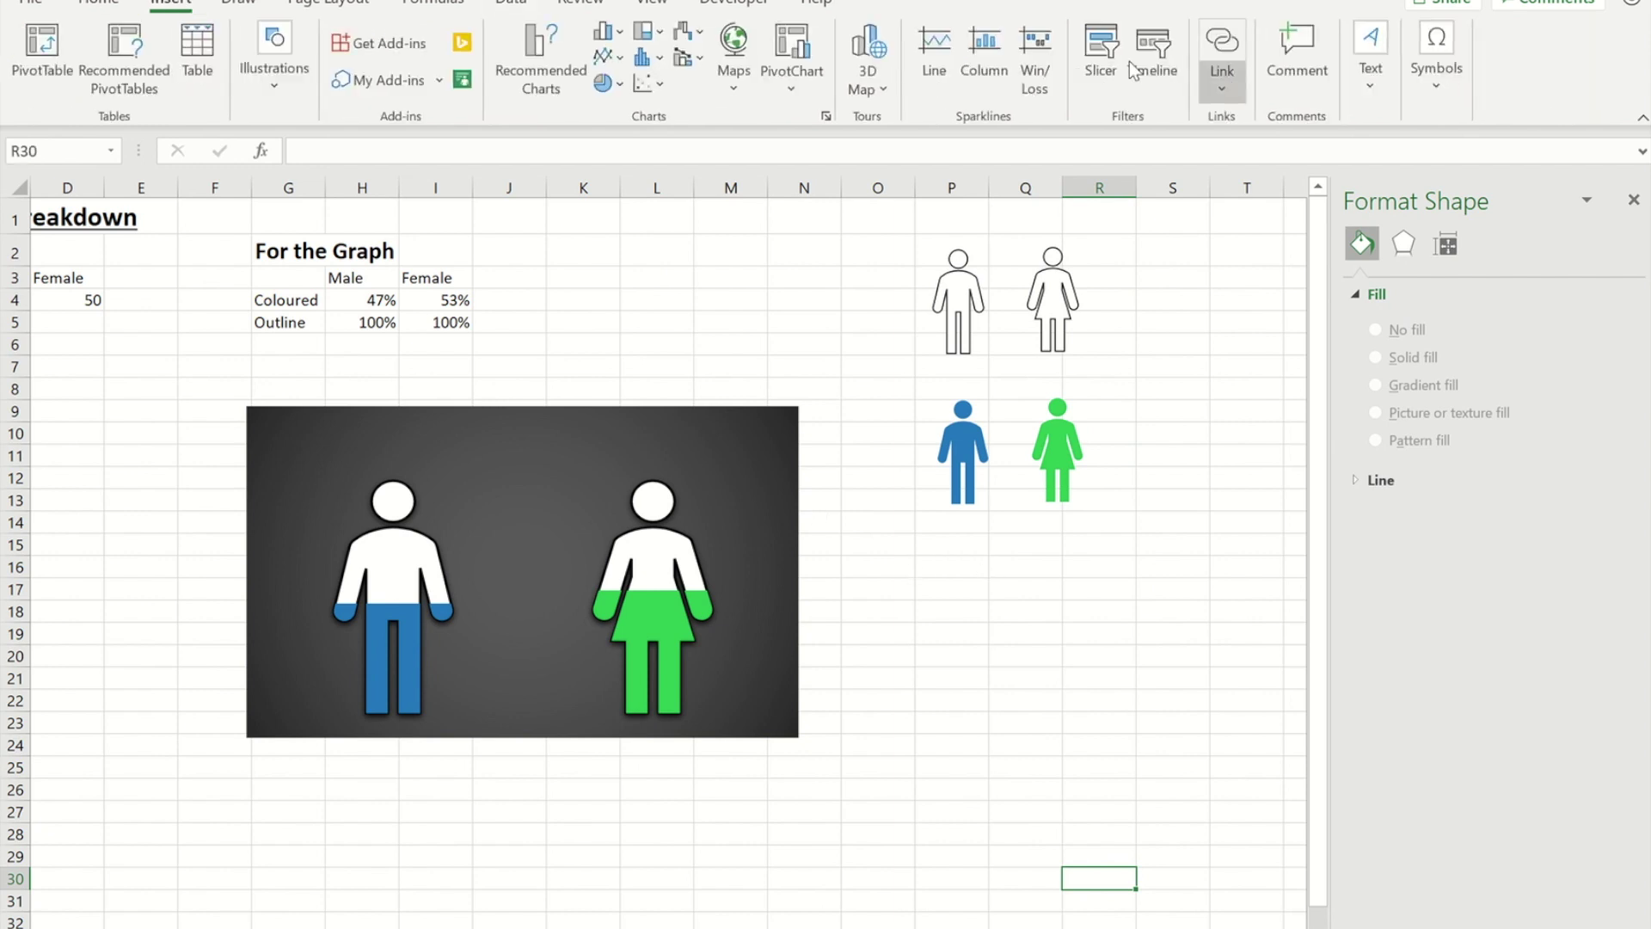
left_click(1370, 81)
left_click(1374, 169)
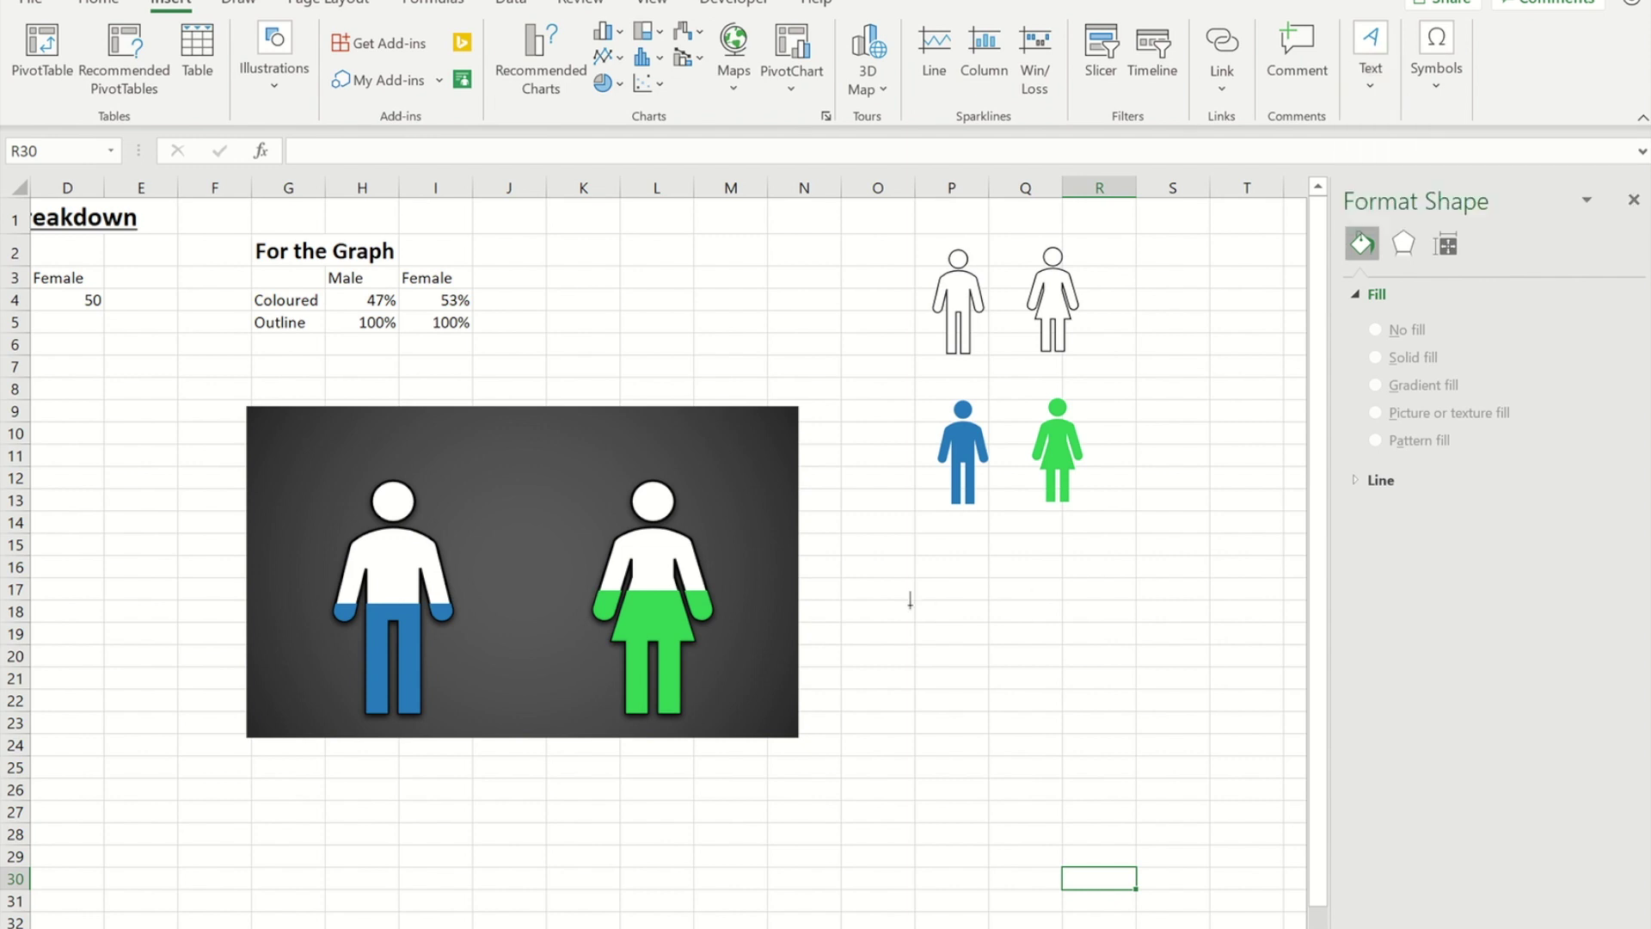
left_click(940, 585)
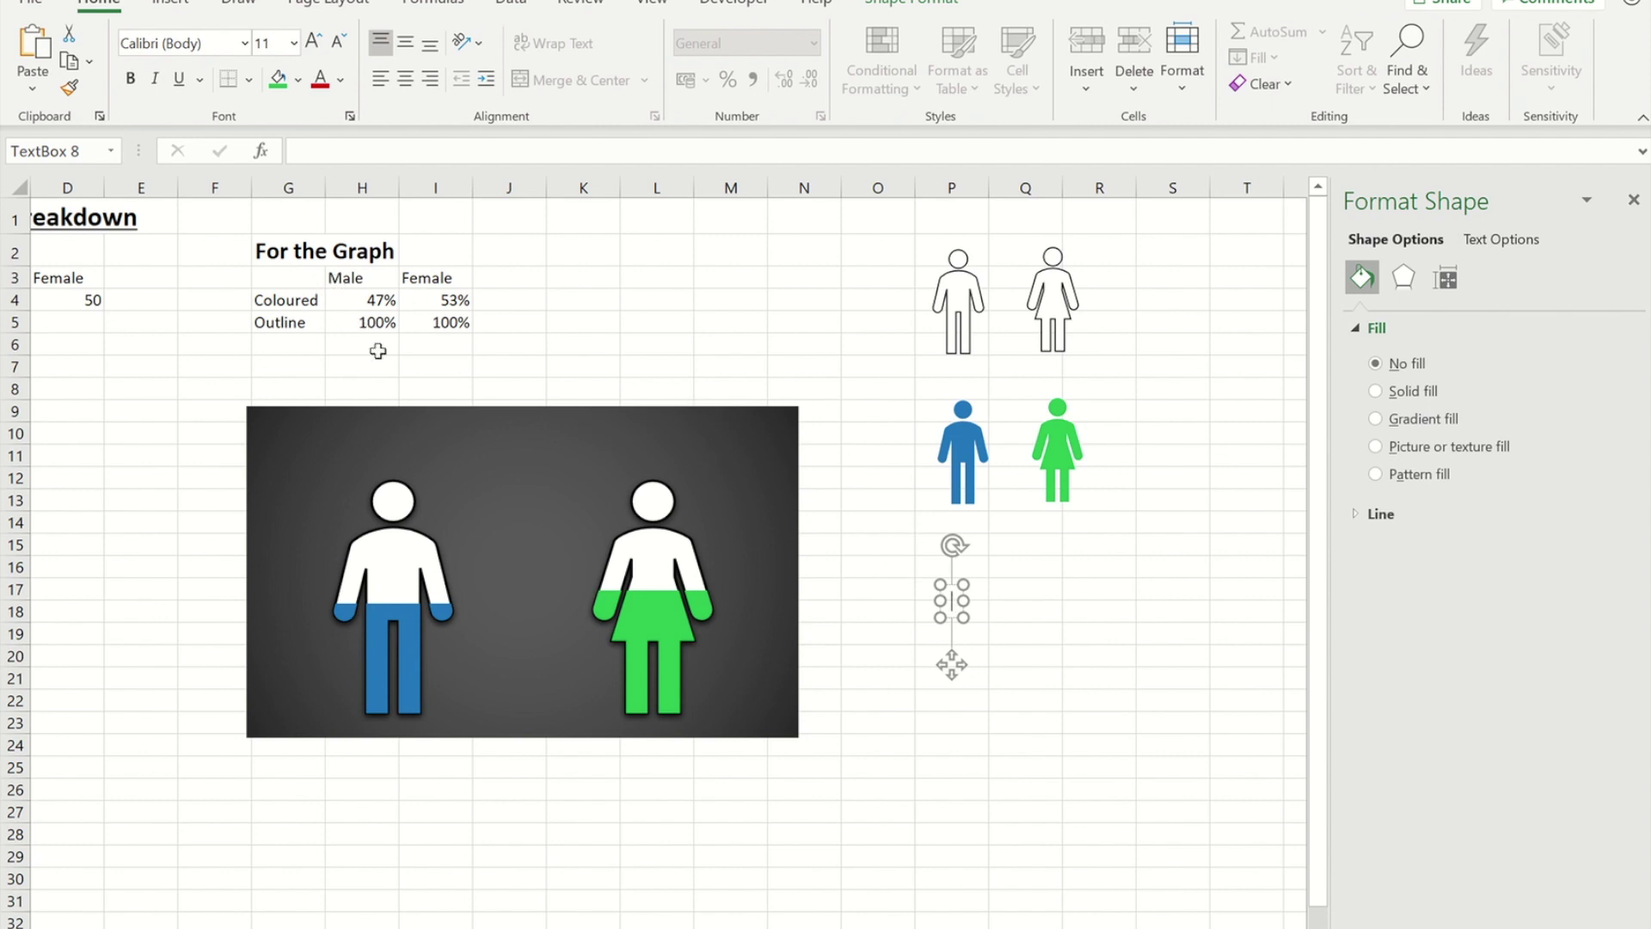
Link the text box to cell H4 so it shows 47%, then duplicate it alongside
left_click(329, 151)
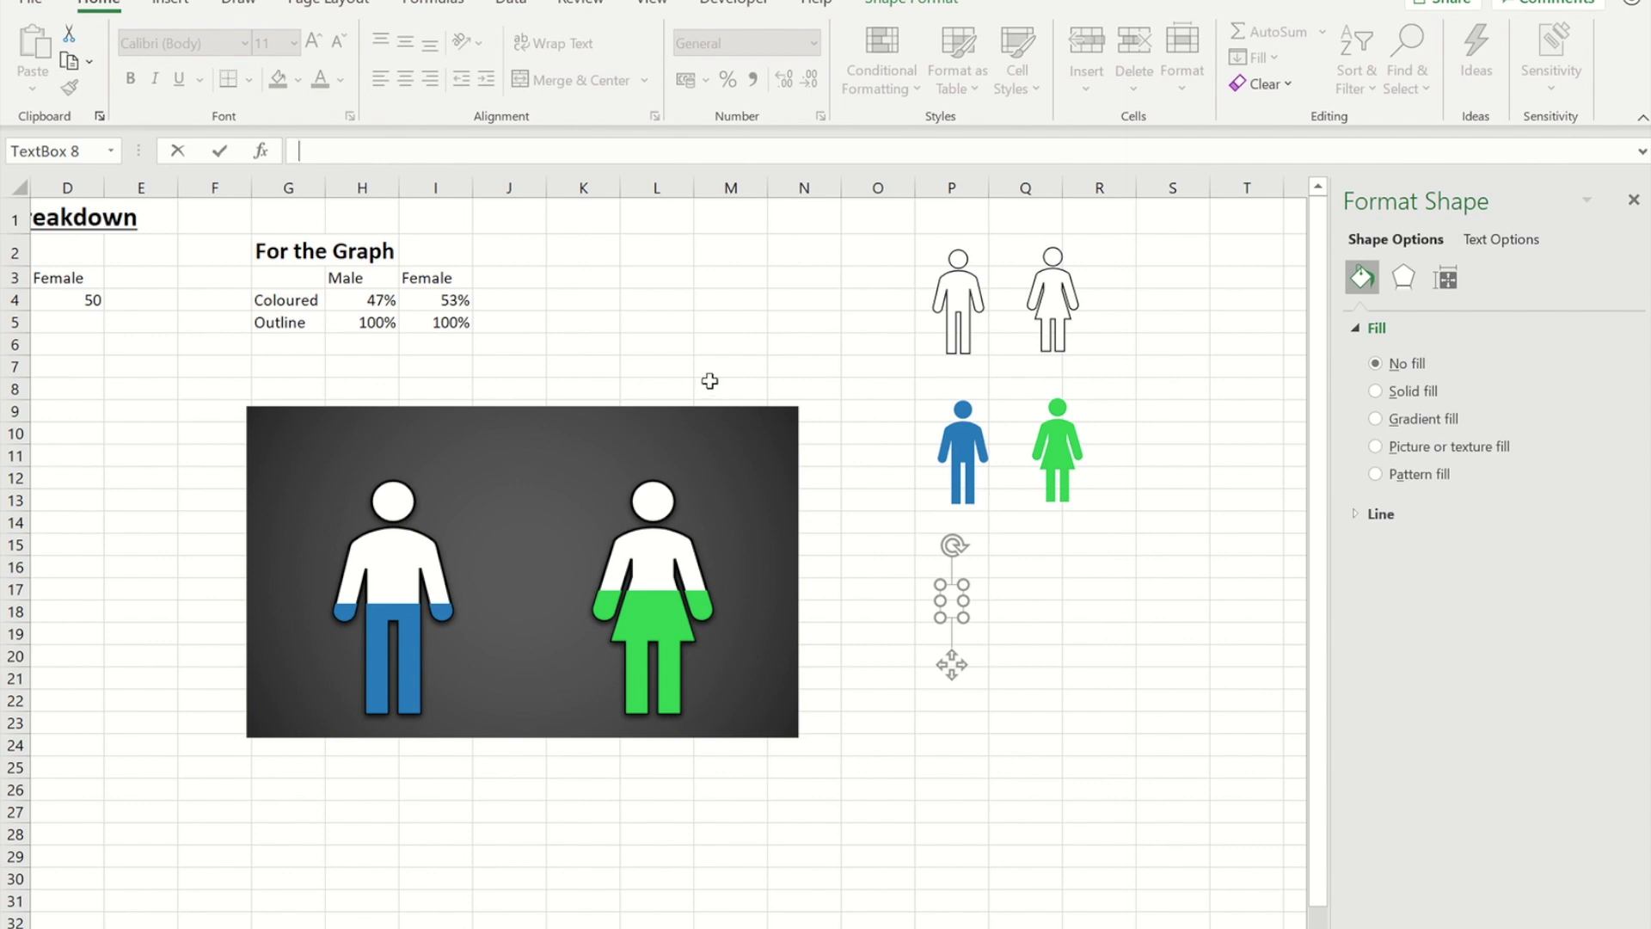
type("=")
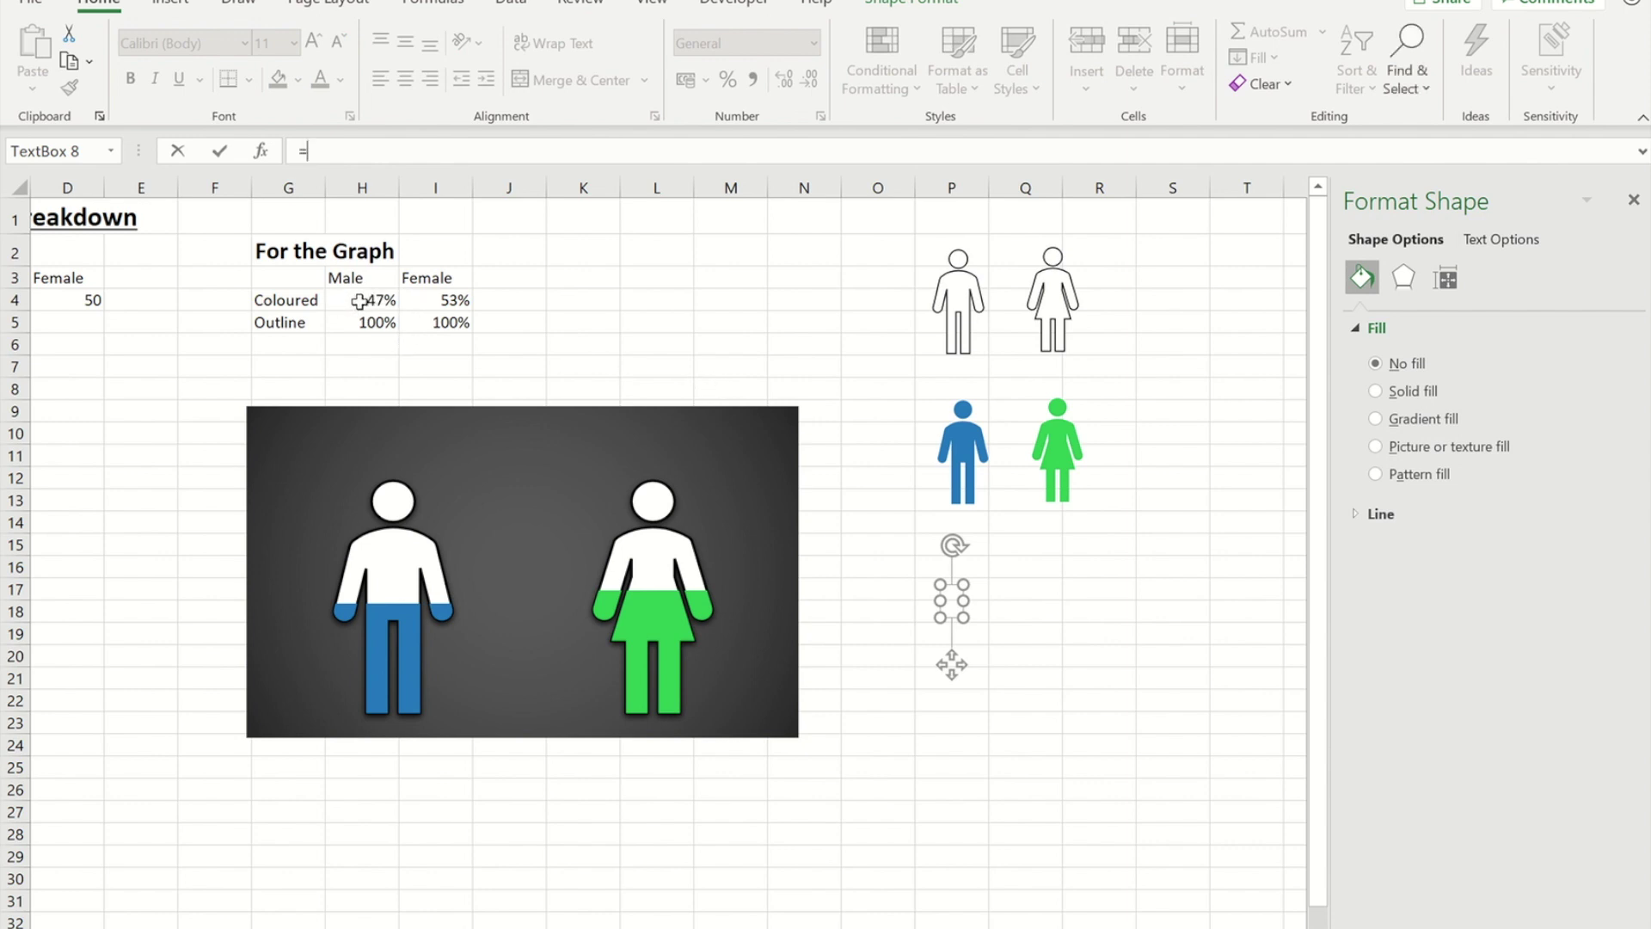
left_click(358, 300)
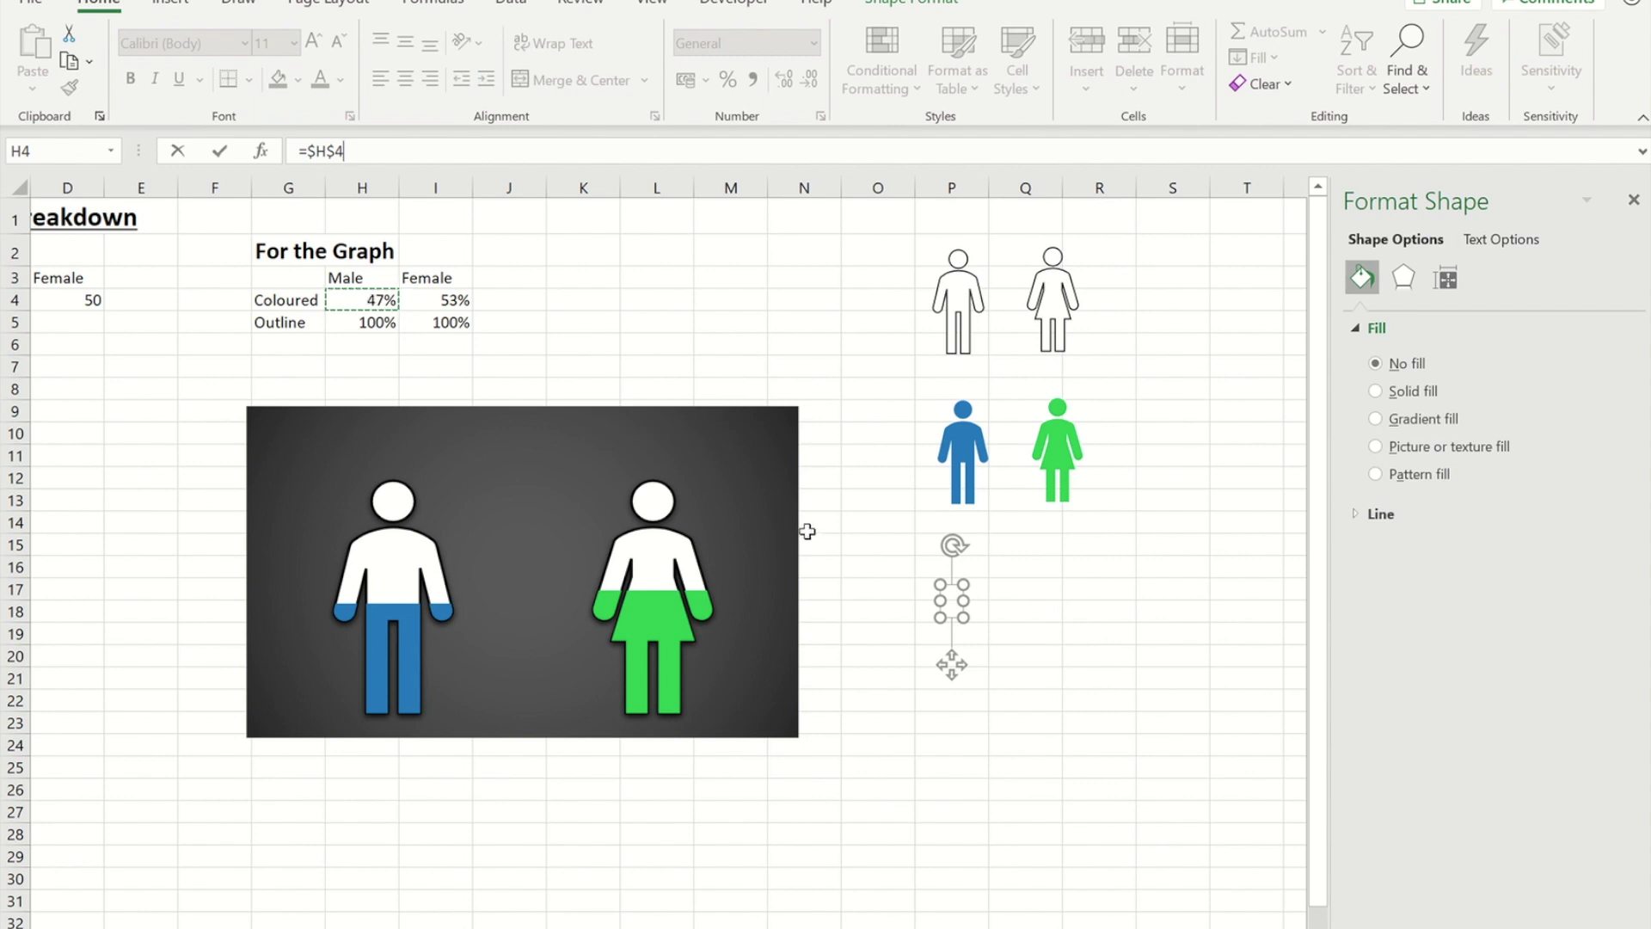
key("Return")
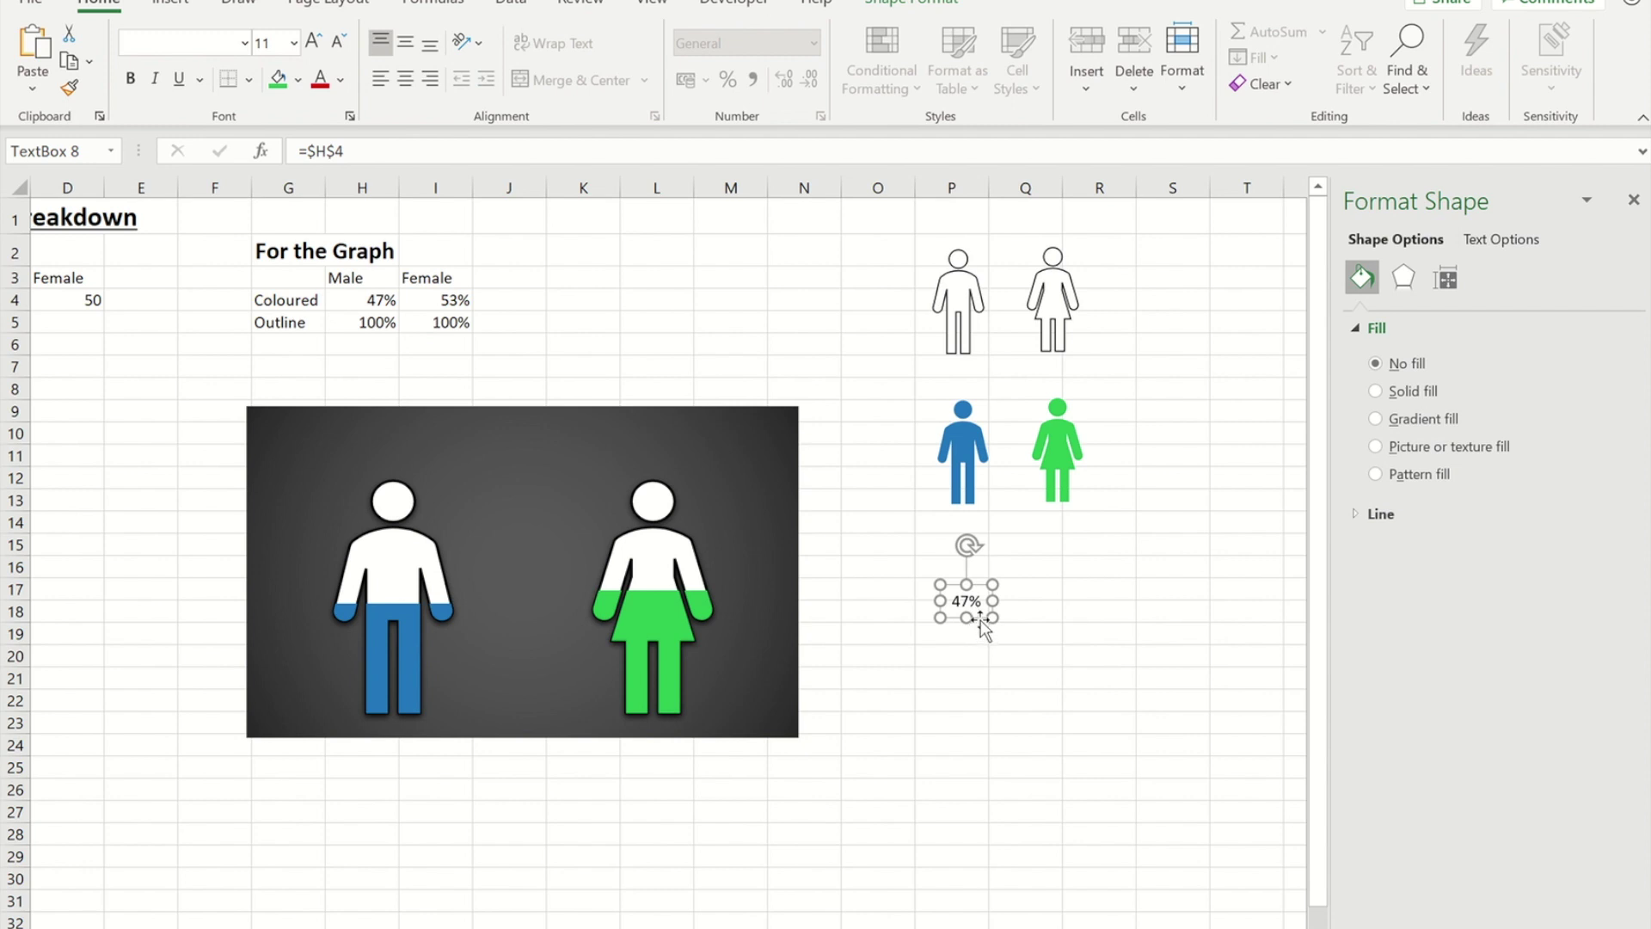
left_click_drag(981, 621, 1048, 623)
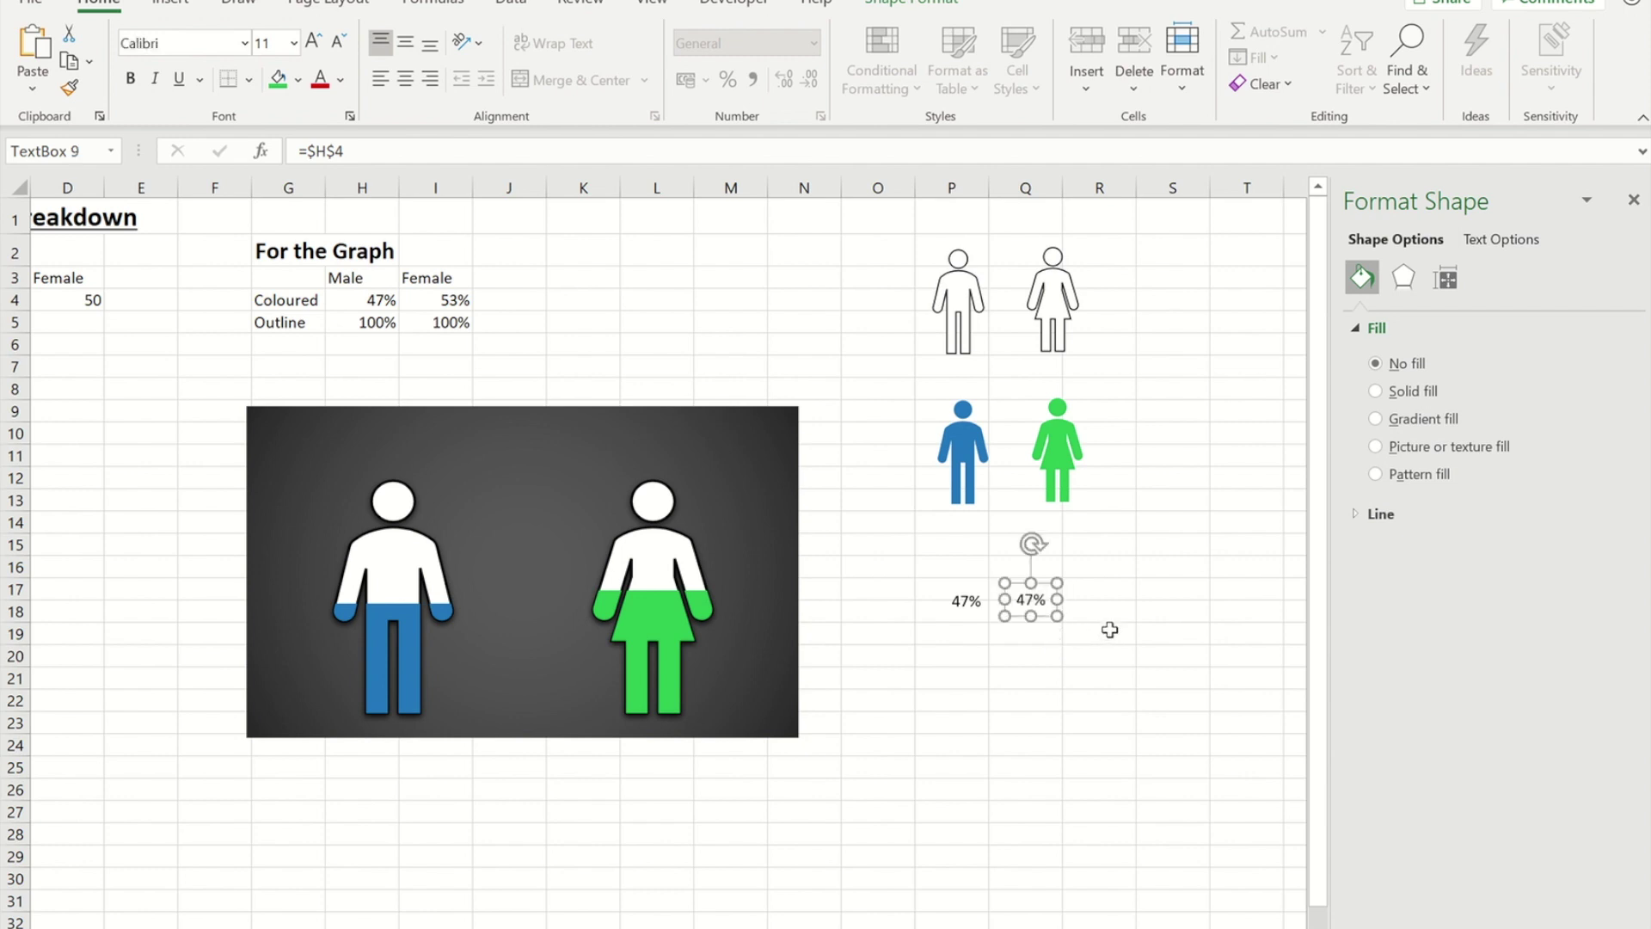
Relink the copied text box to cell I4 so it shows 53%
left_click(360, 149)
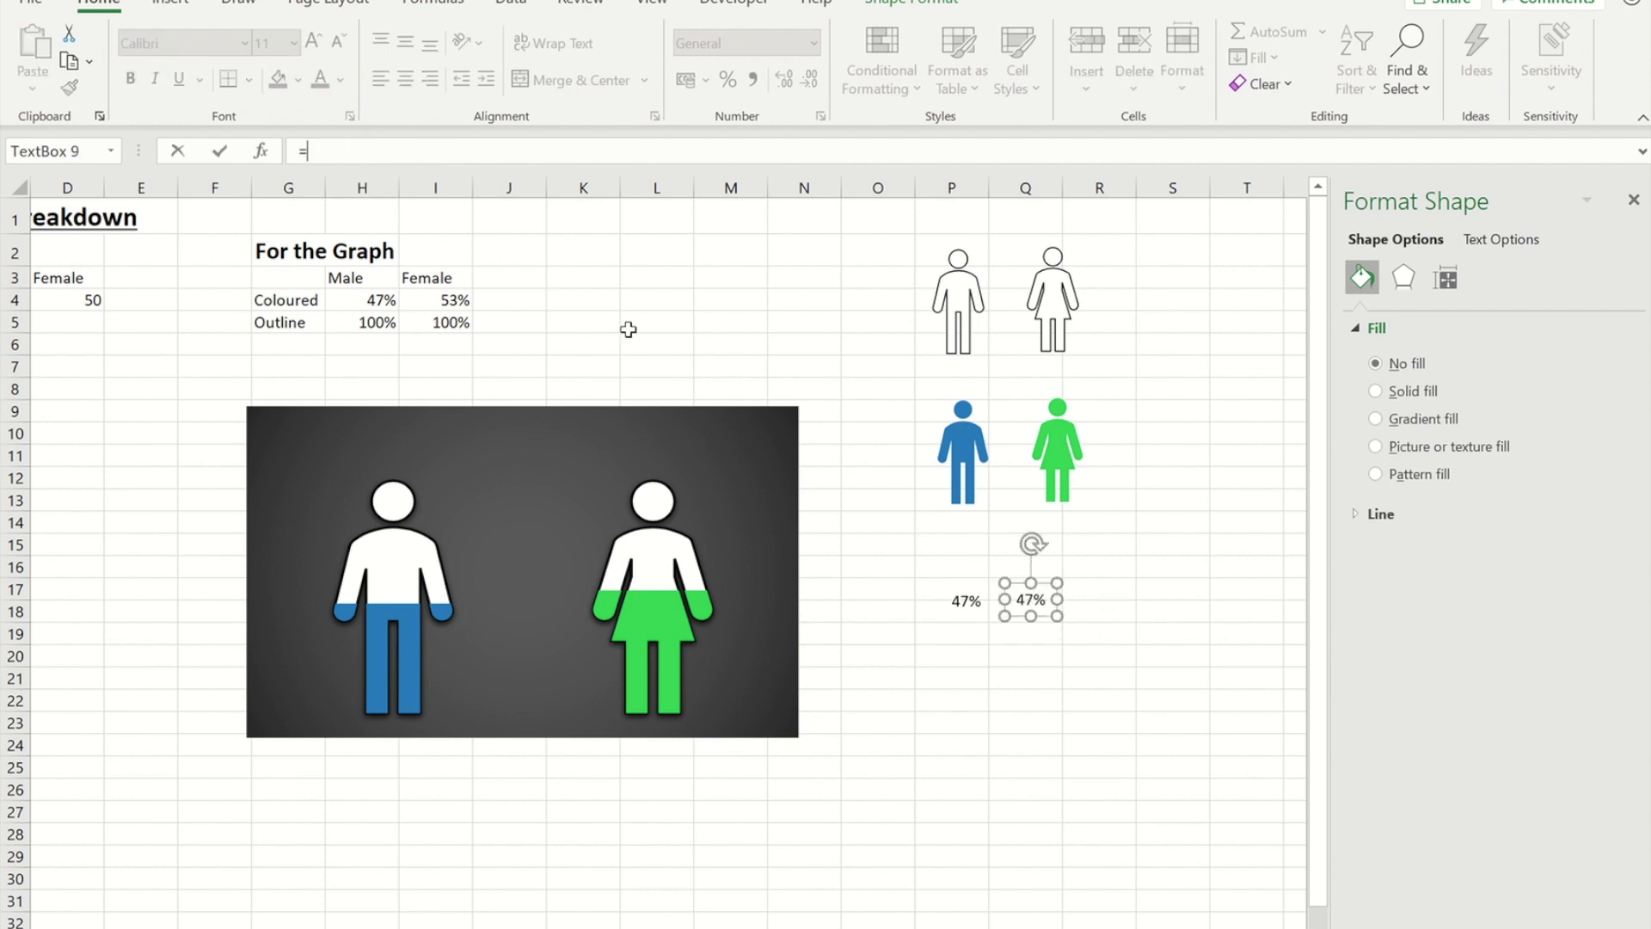
left_click(453, 300)
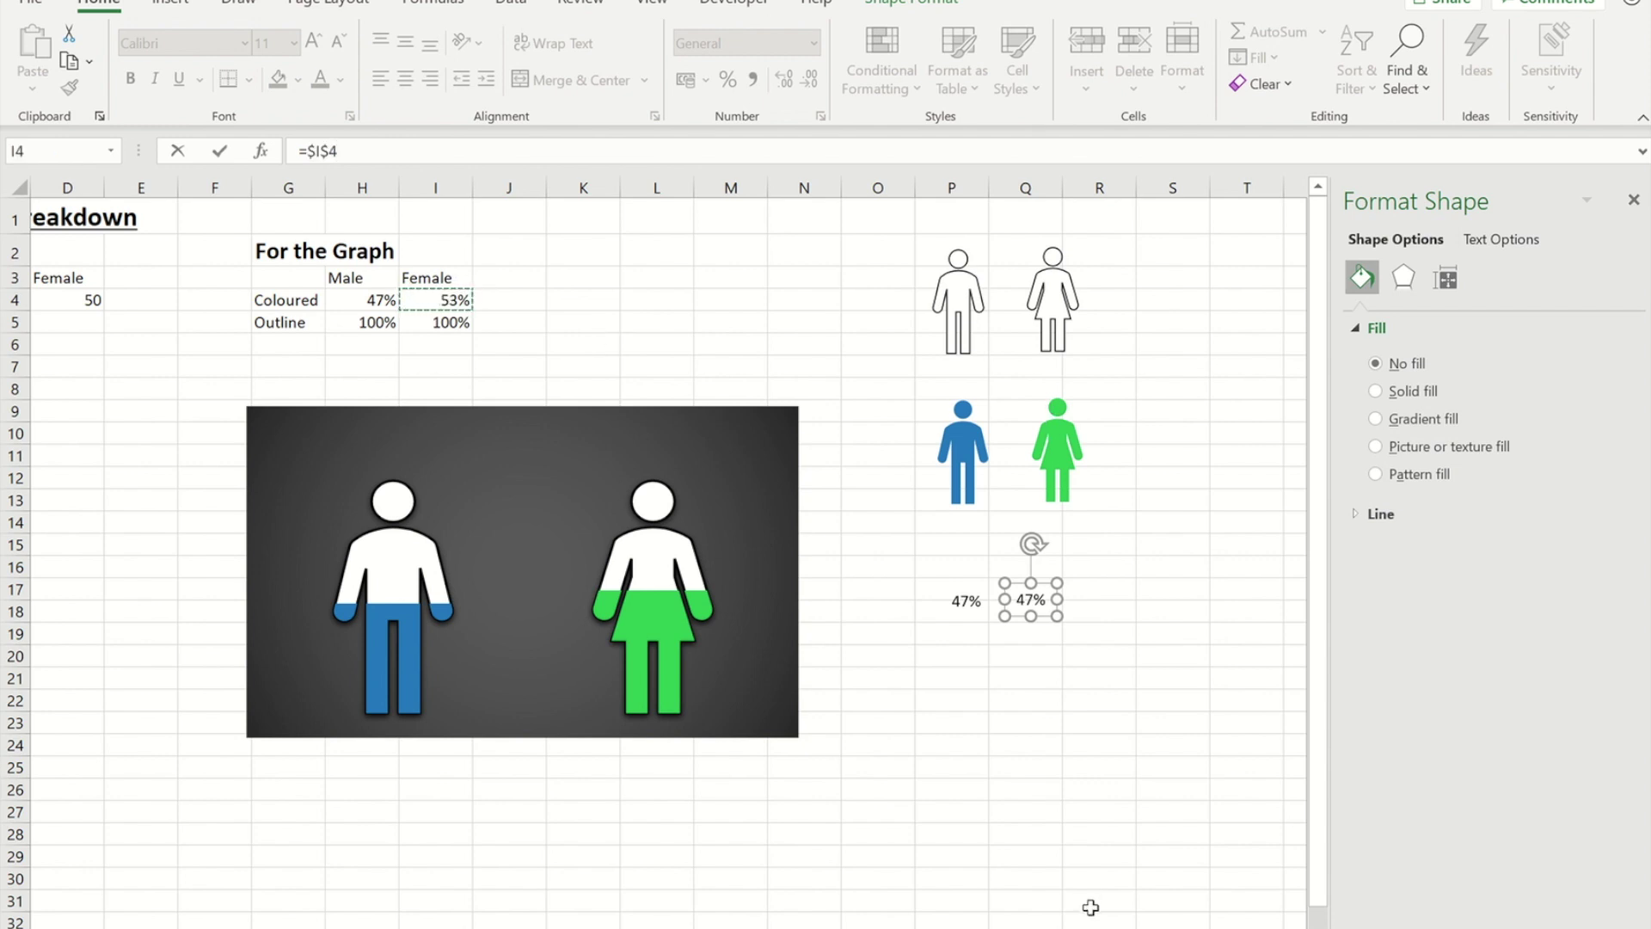
key("Return")
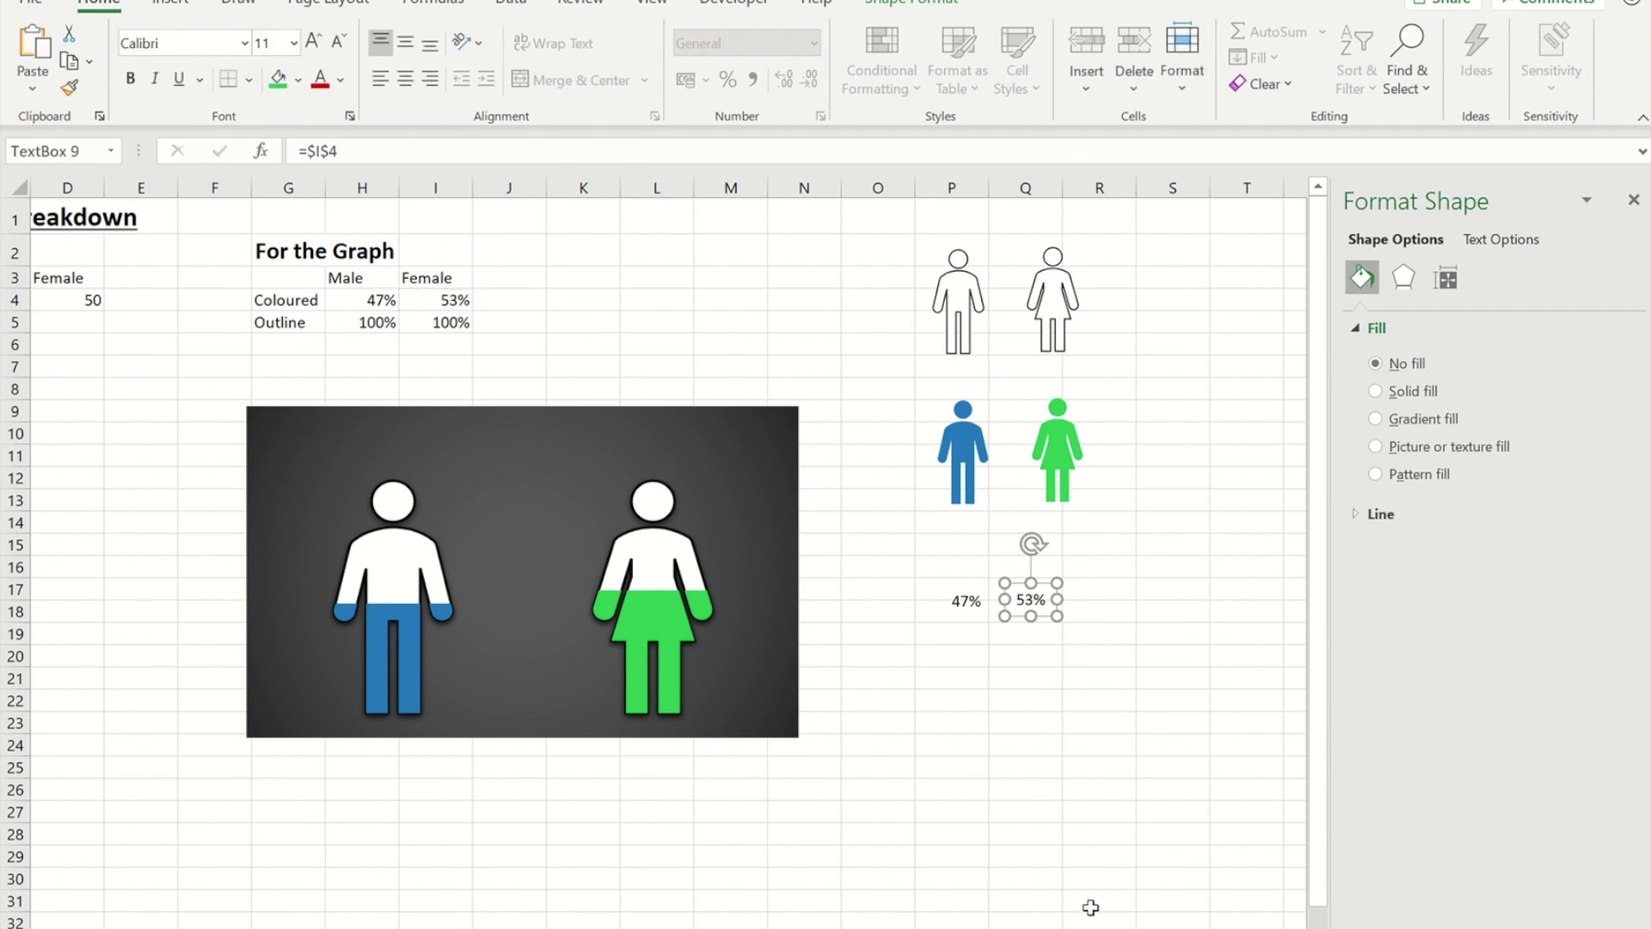
Place the 47% label on the male figure and the 53% label on the female figure
left_click(970, 606)
left_click_drag(970, 606, 405, 549)
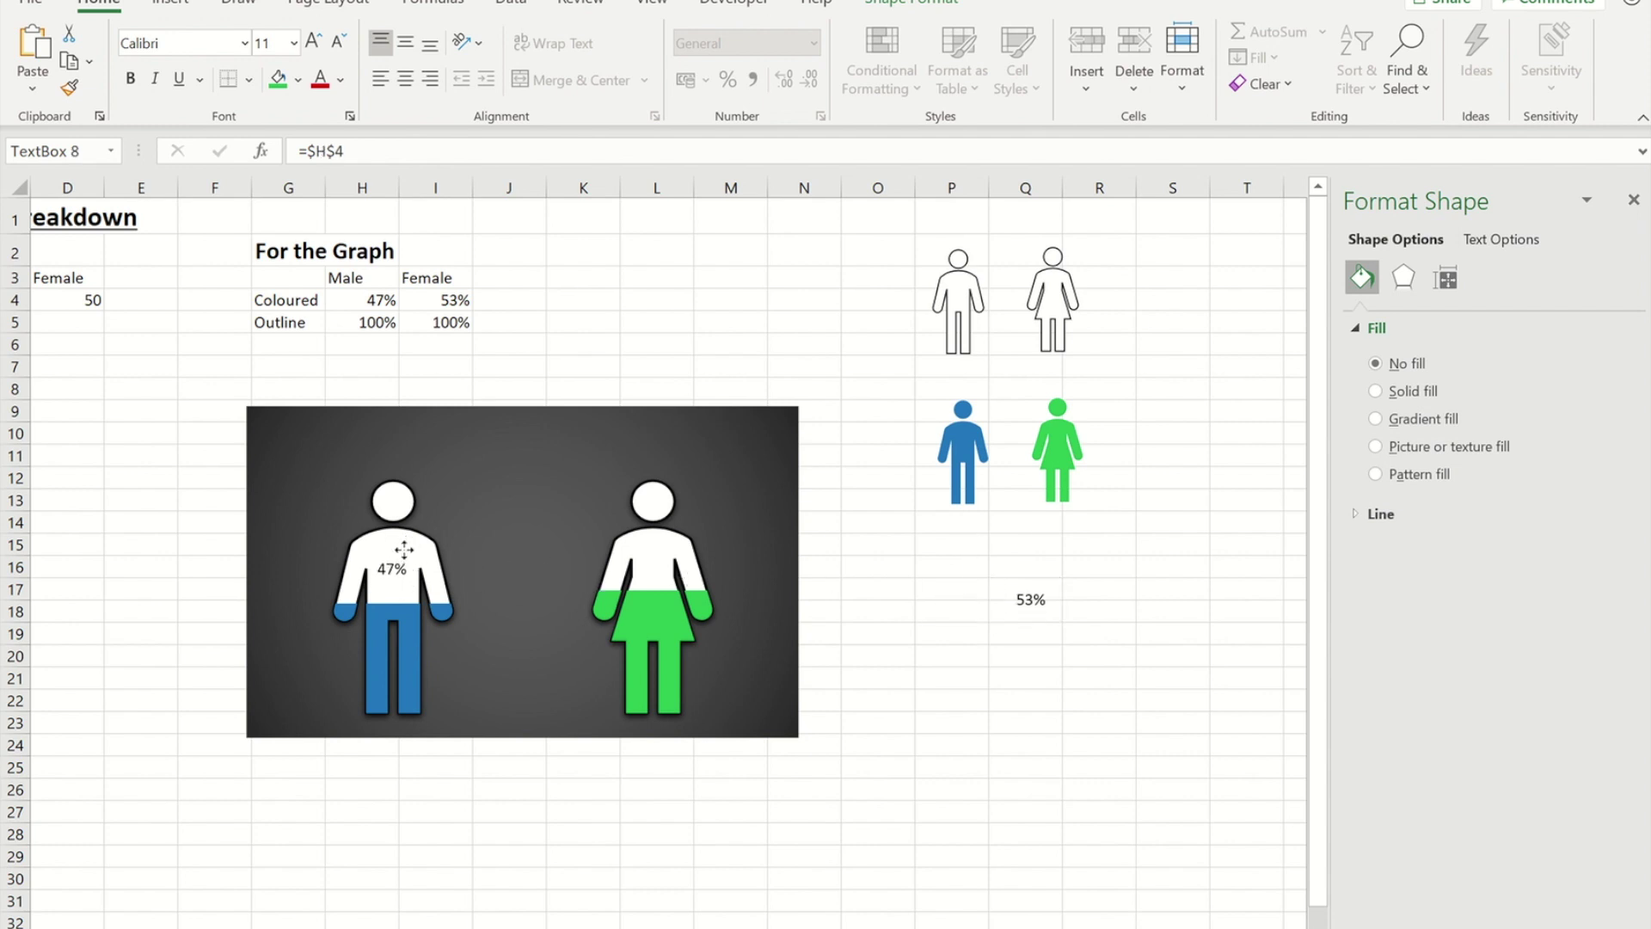
left_click(1043, 604)
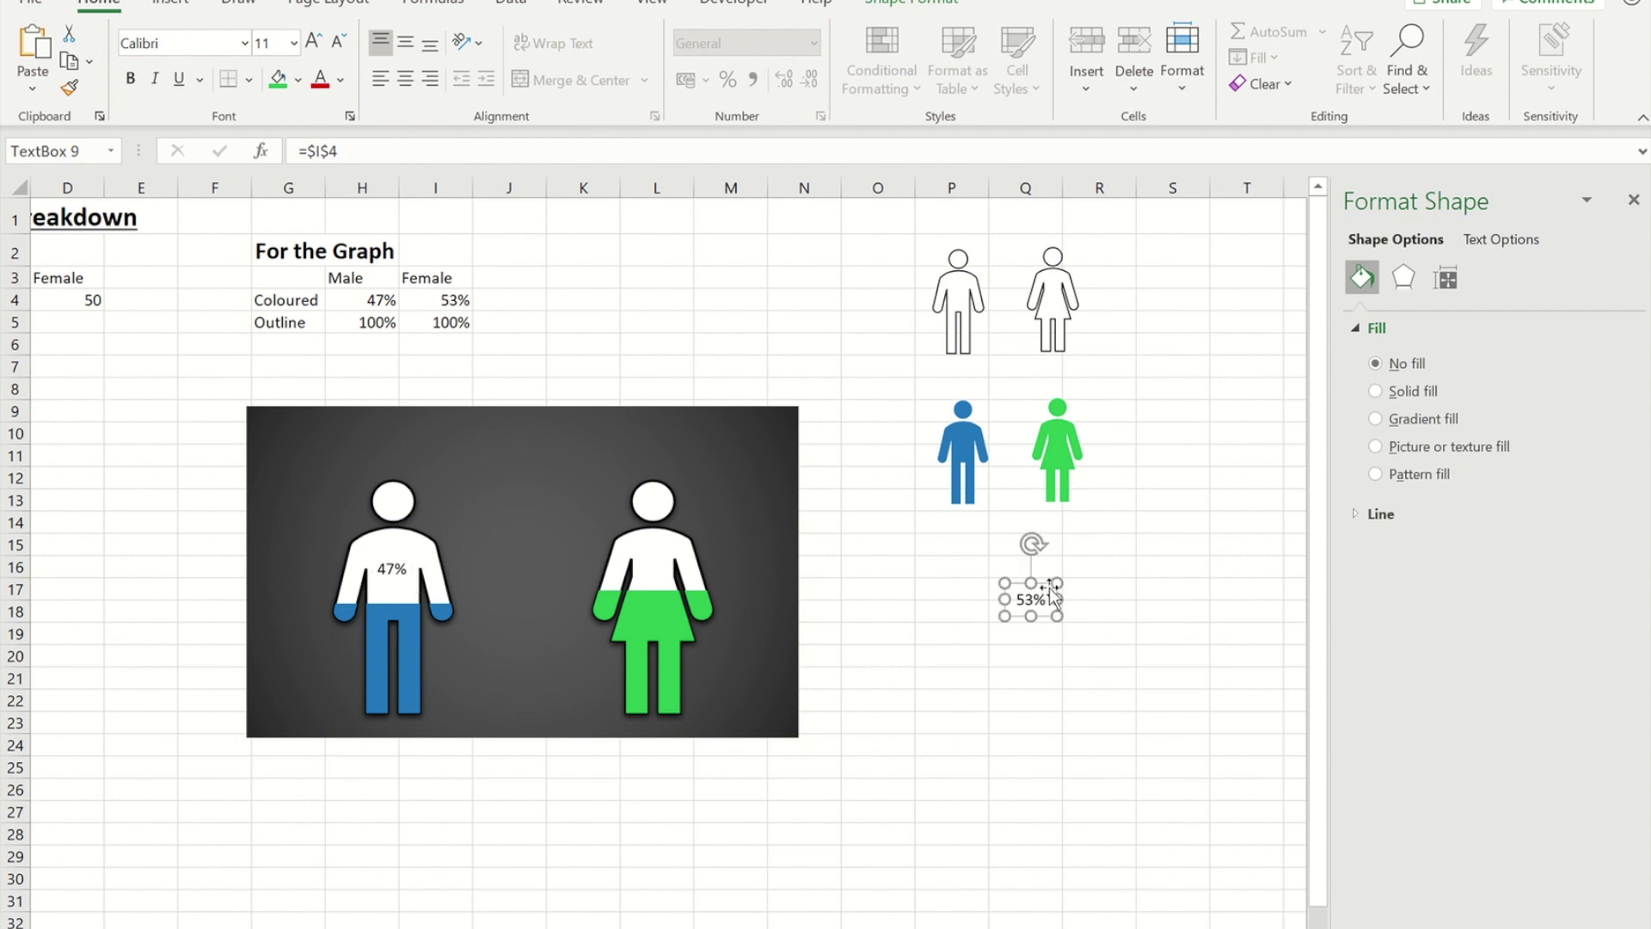
left_click_drag(1051, 595, 669, 548)
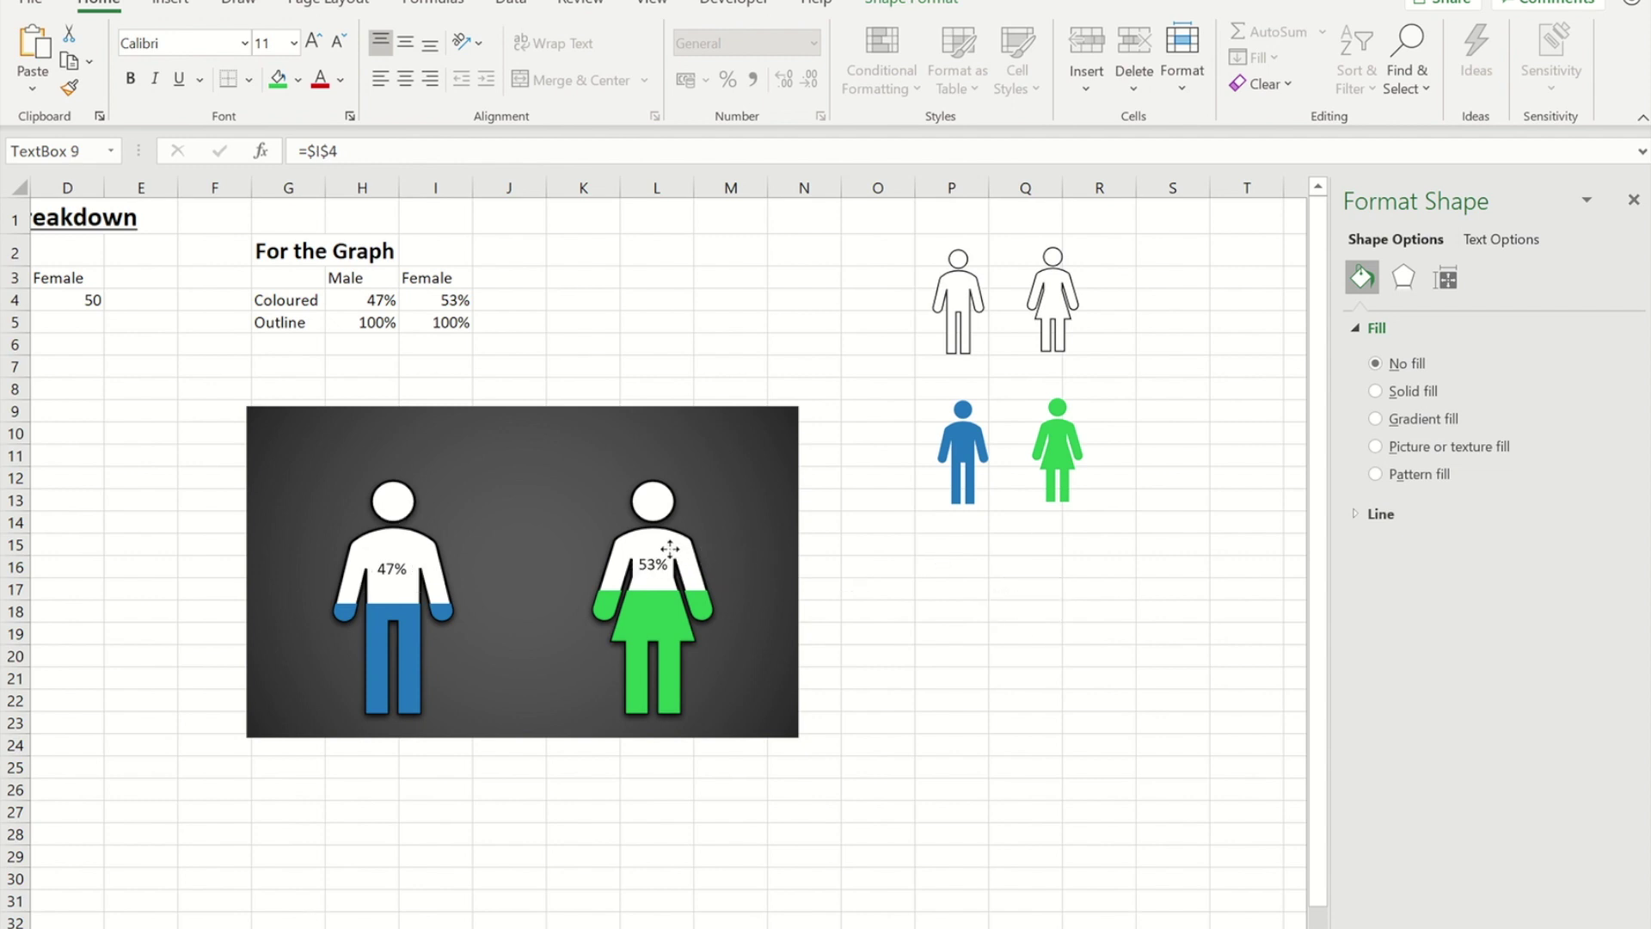
left_click(1163, 698)
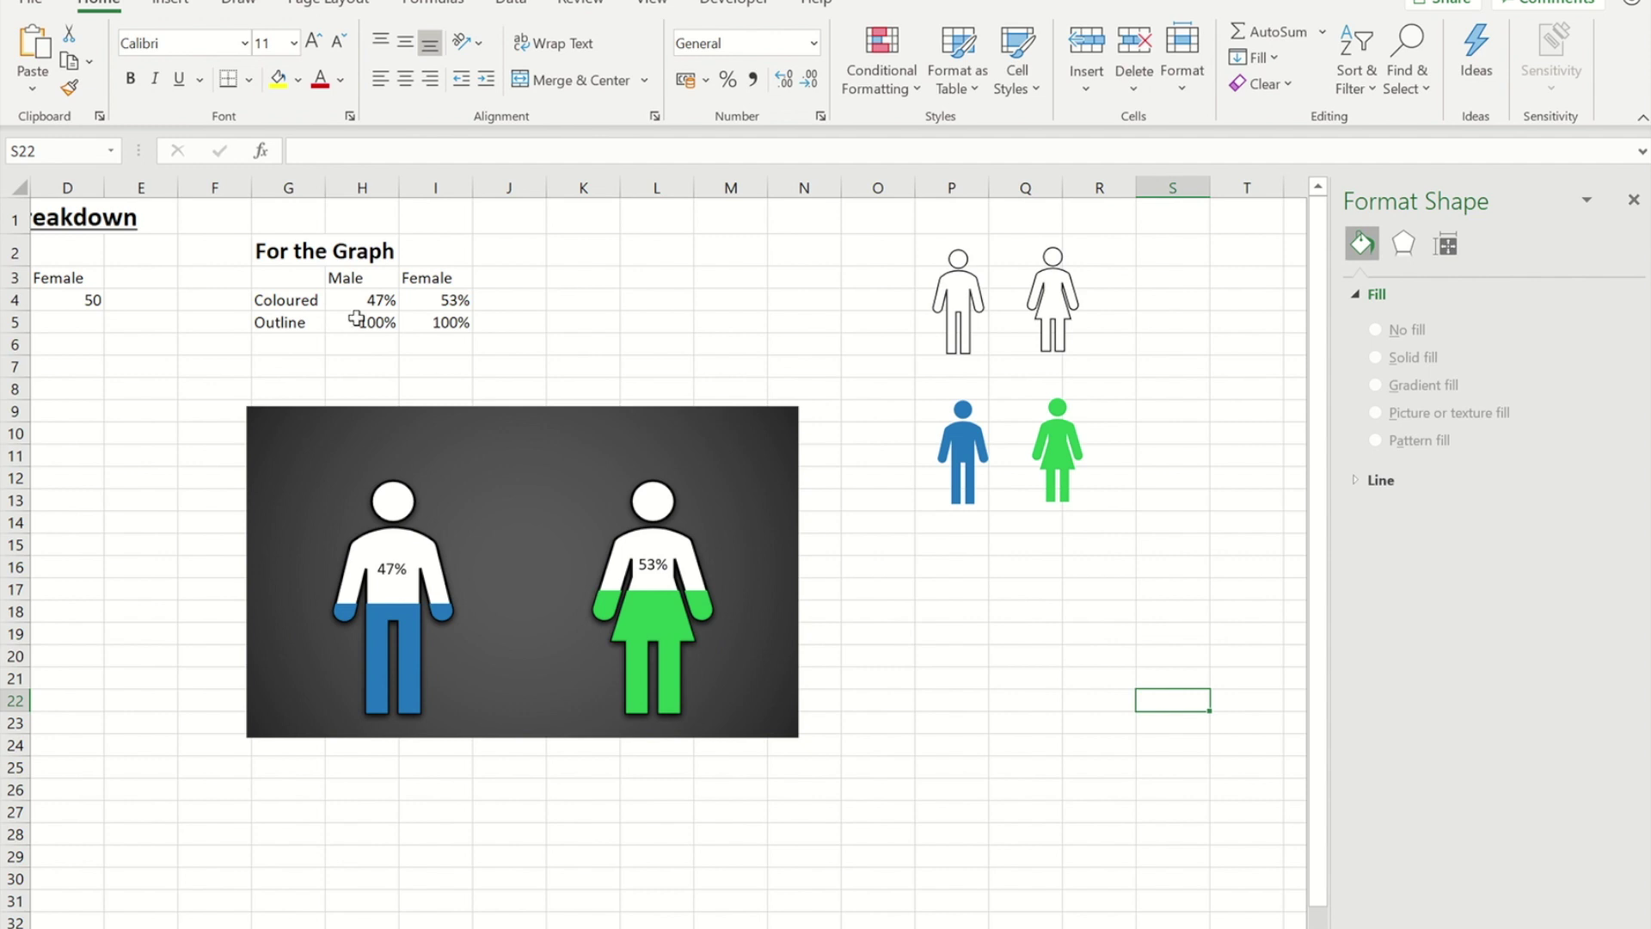
Change the male member count in C4 from 45 to 55
scroll(434, 594, "left", 3)
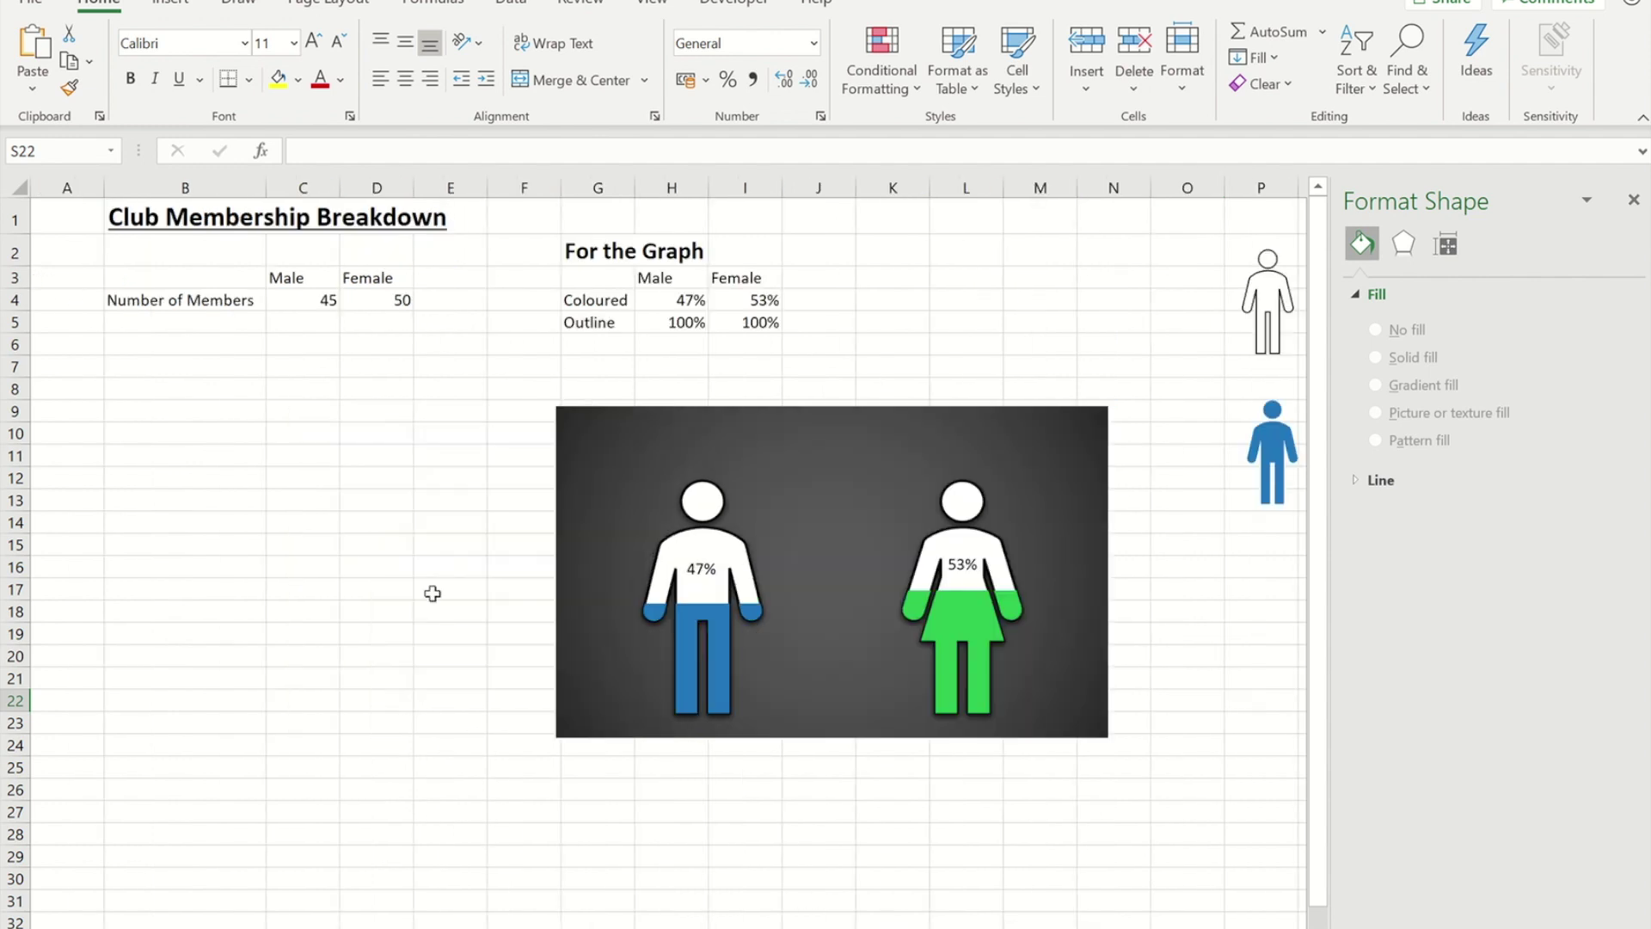
left_click(297, 301)
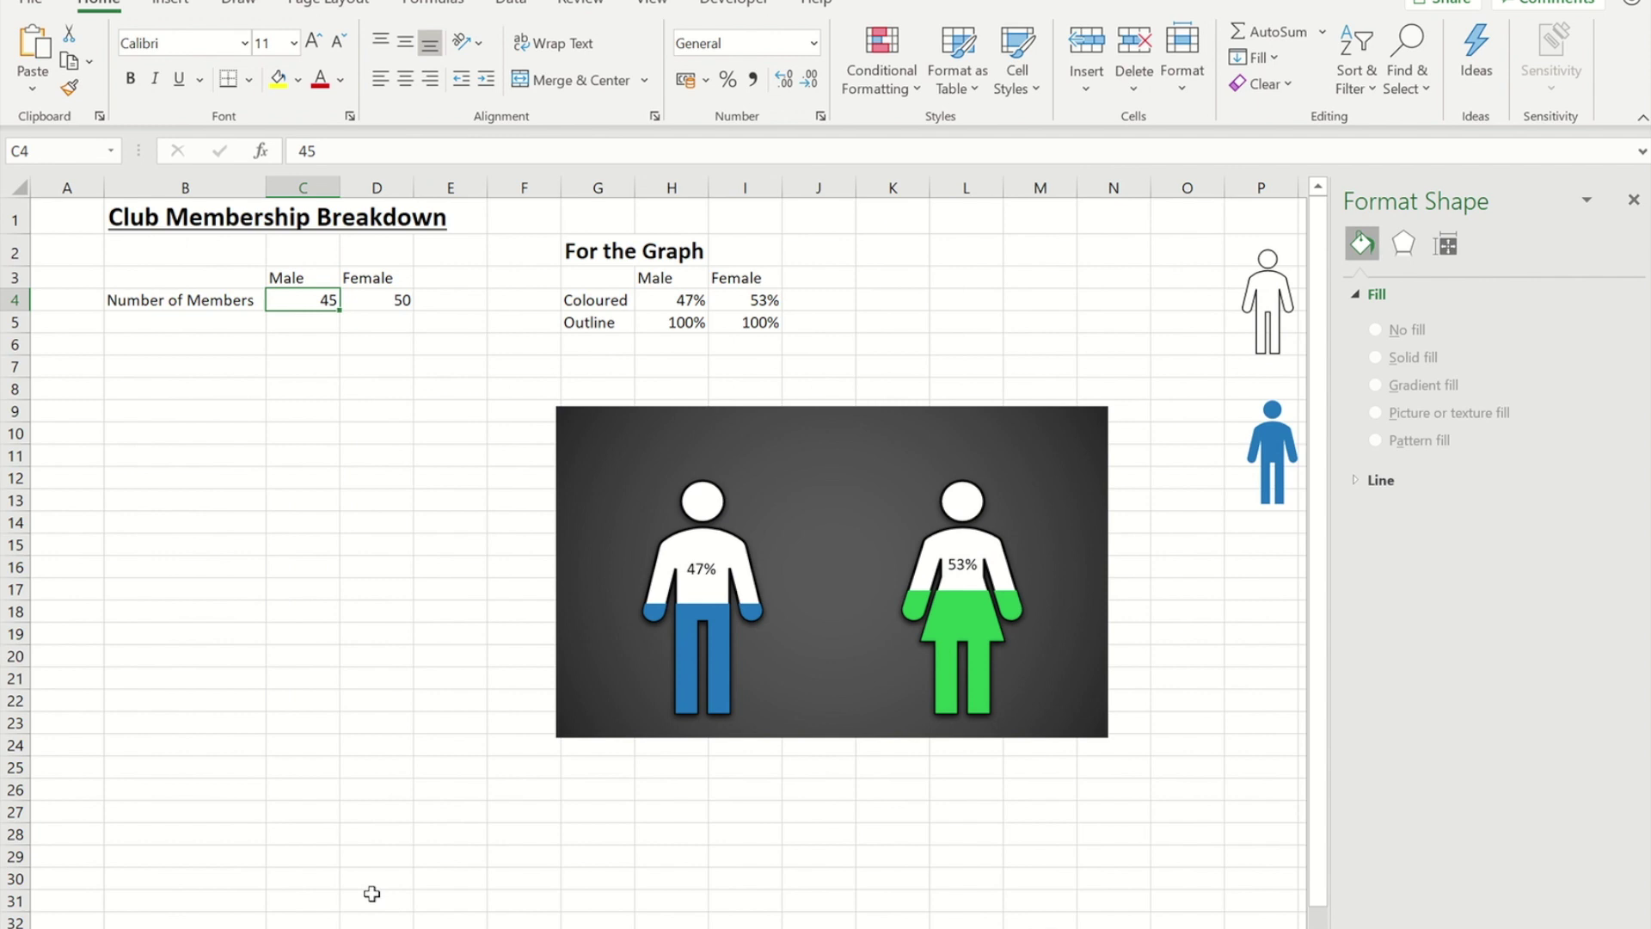
type("5")
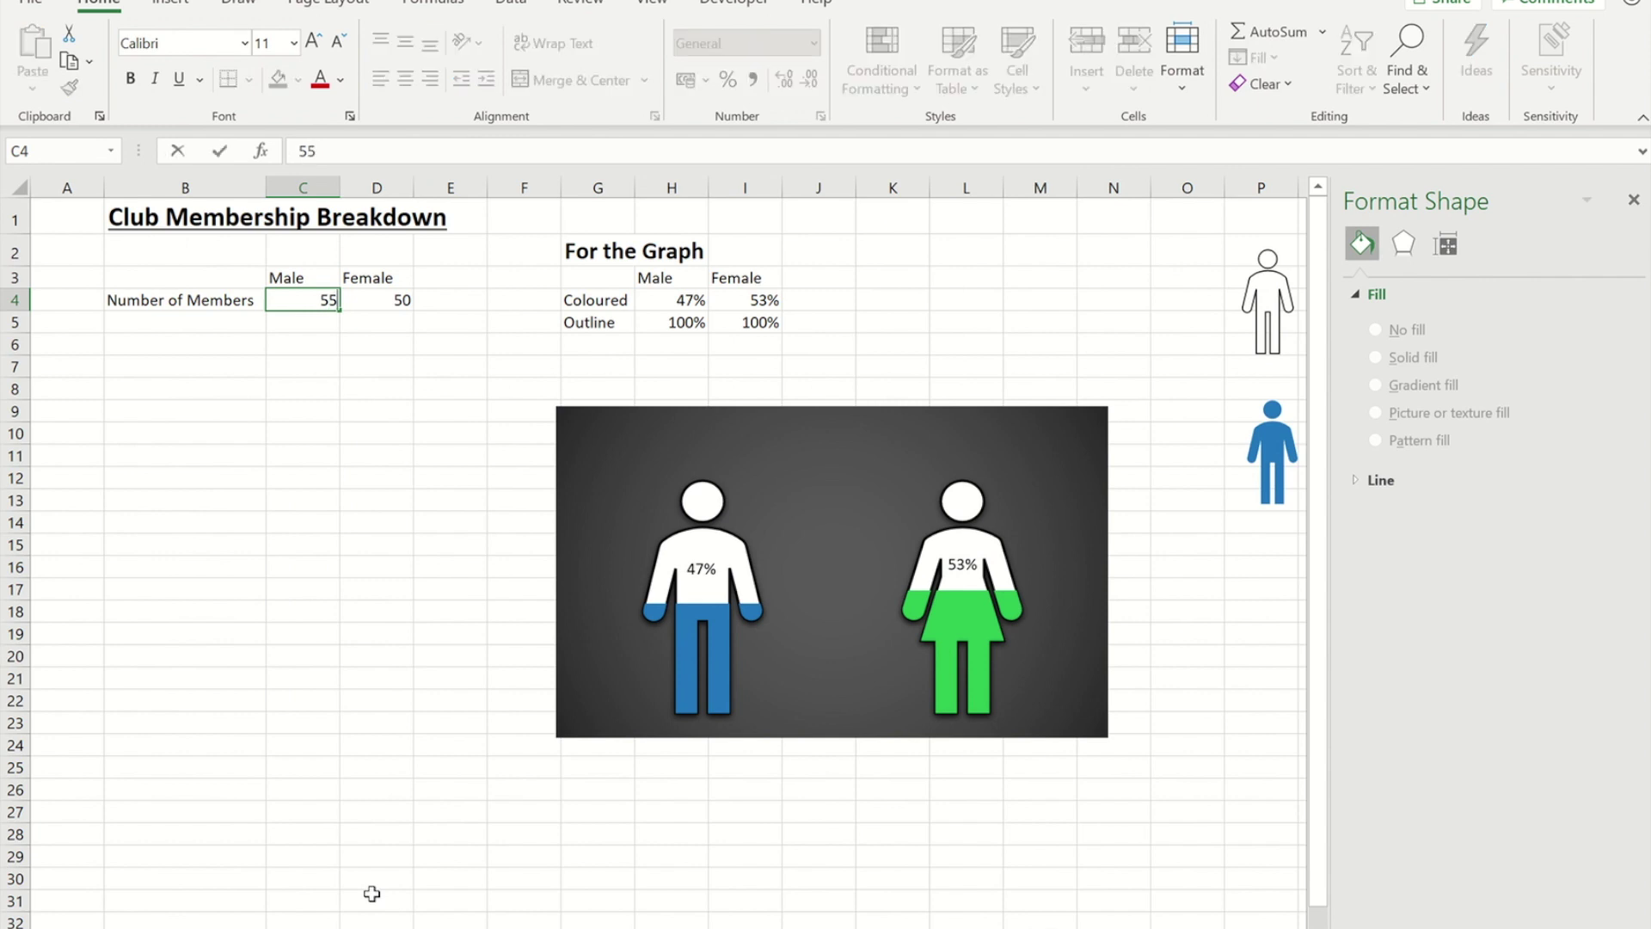
type("5")
key("Return")
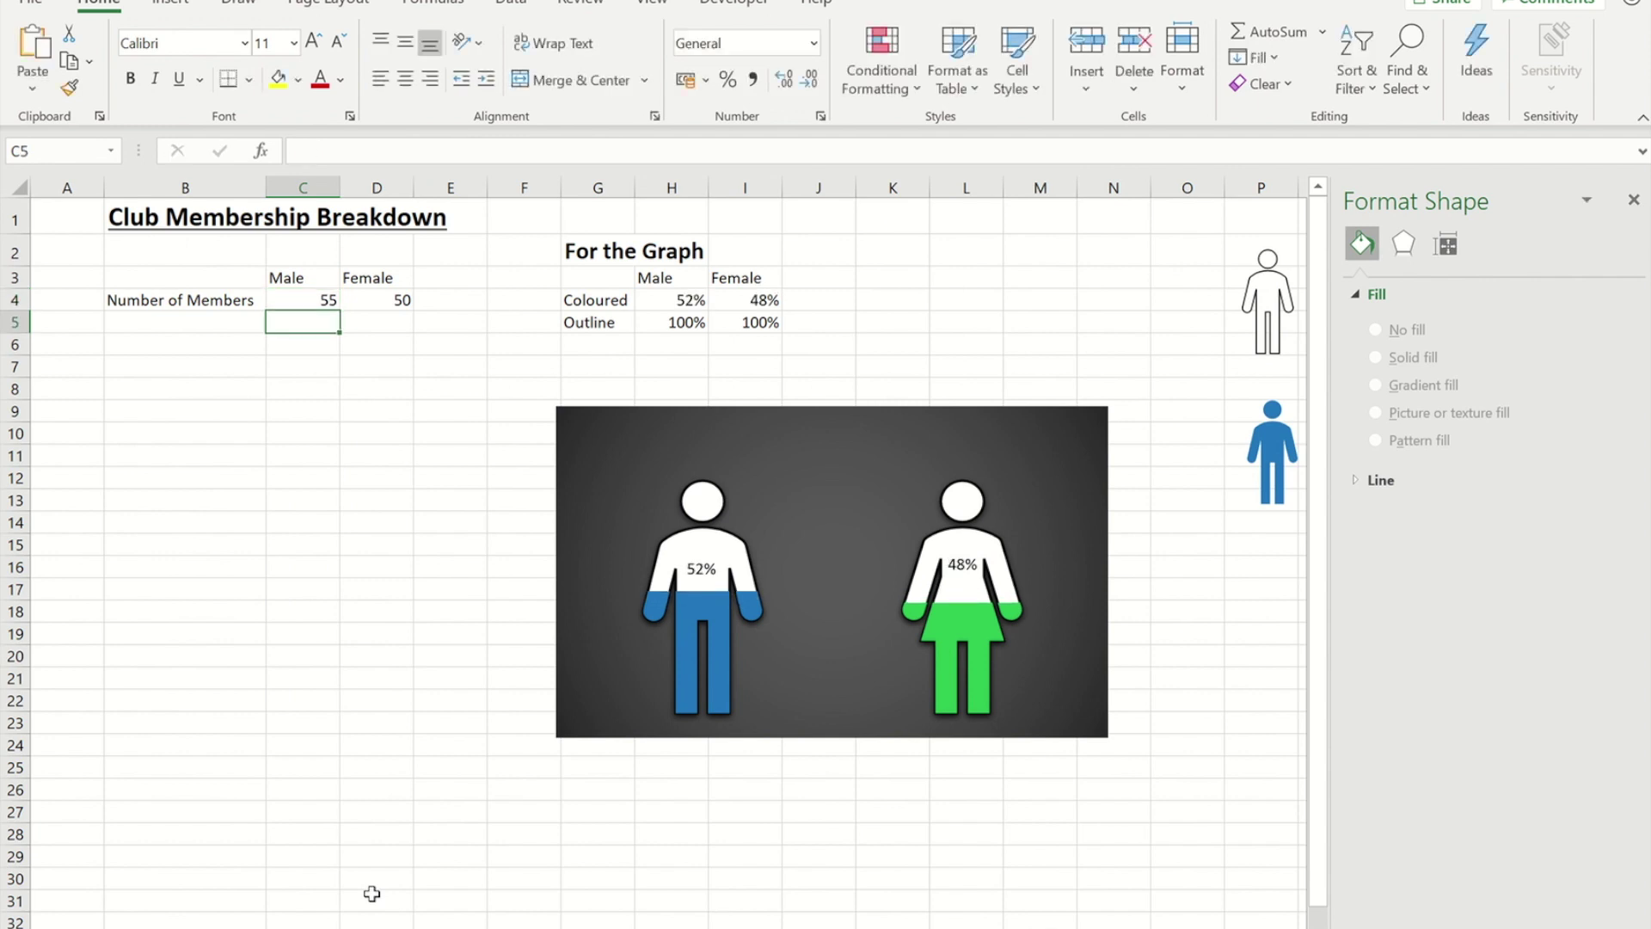